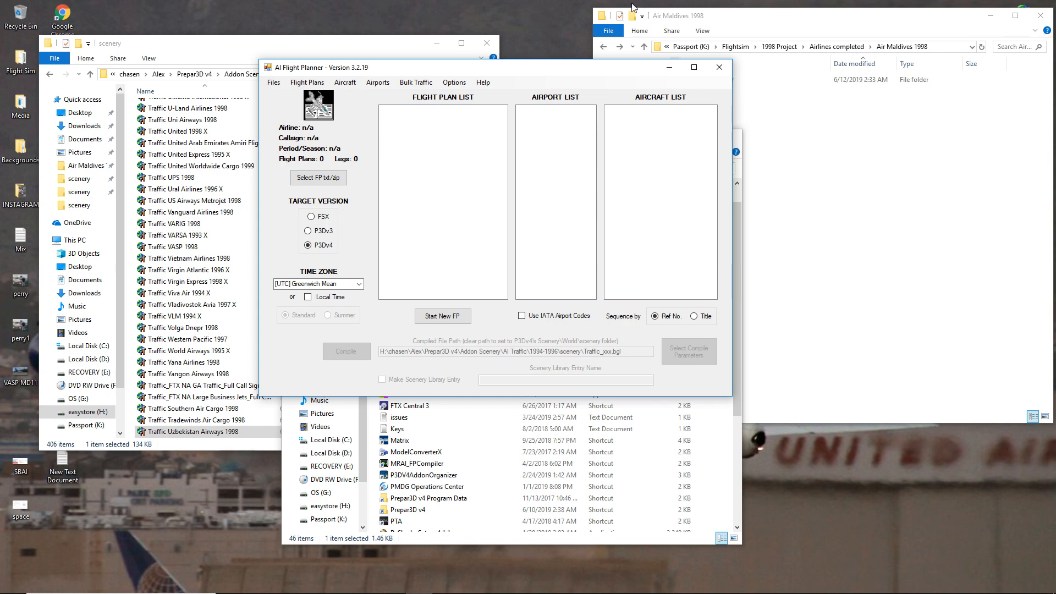
- Move the AI Flight Planner window aside, bring up the Flight Sim folder, and open TTools in a clear spot on the desktop
drag(457, 70, 679, 70)
click(437, 375)
scroll(437, 374, down, 5)
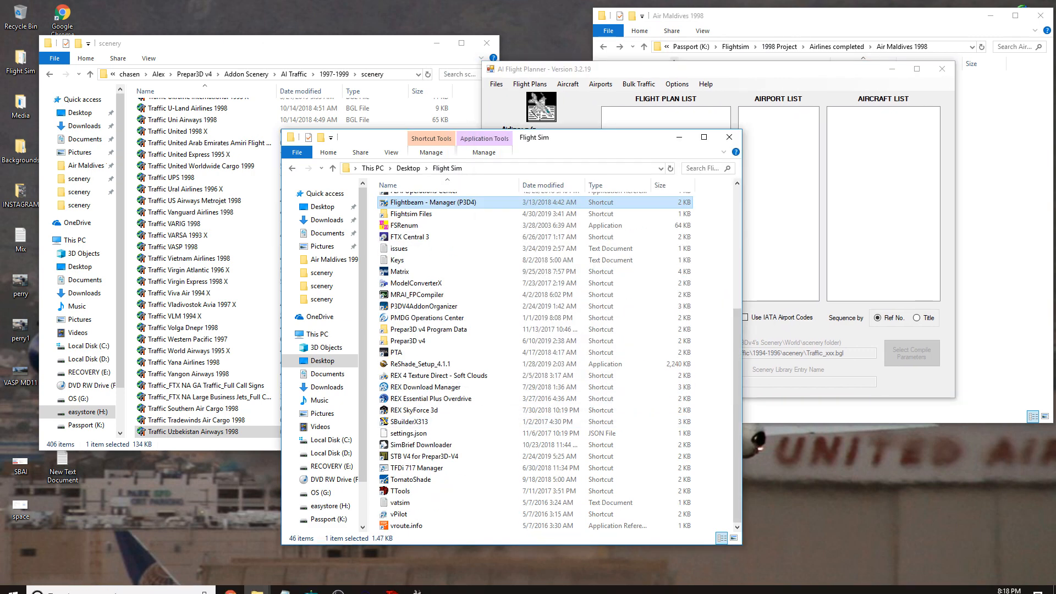
click(393, 583)
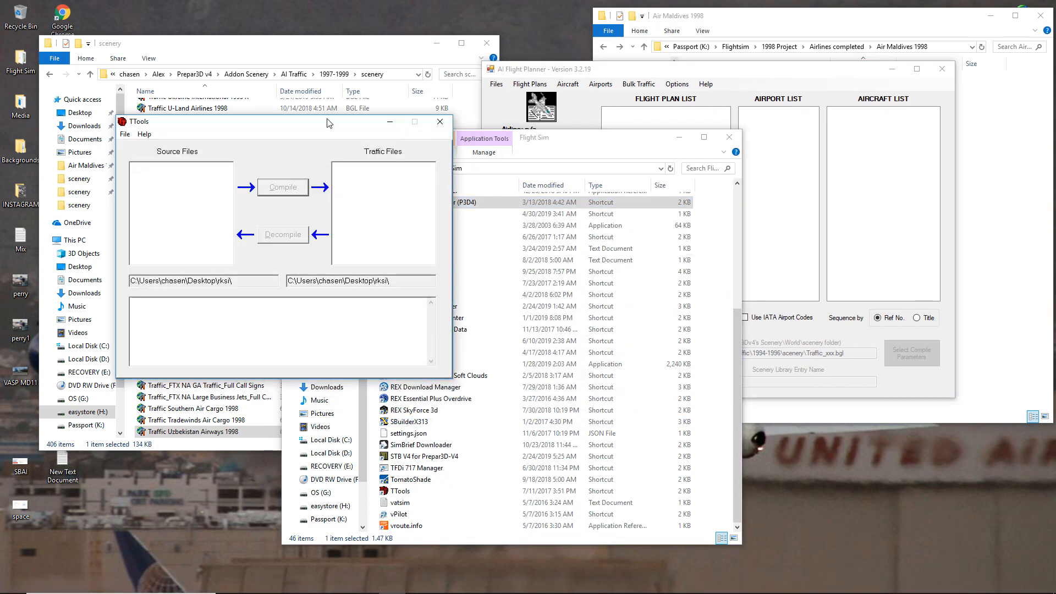
drag(327, 124, 404, 324)
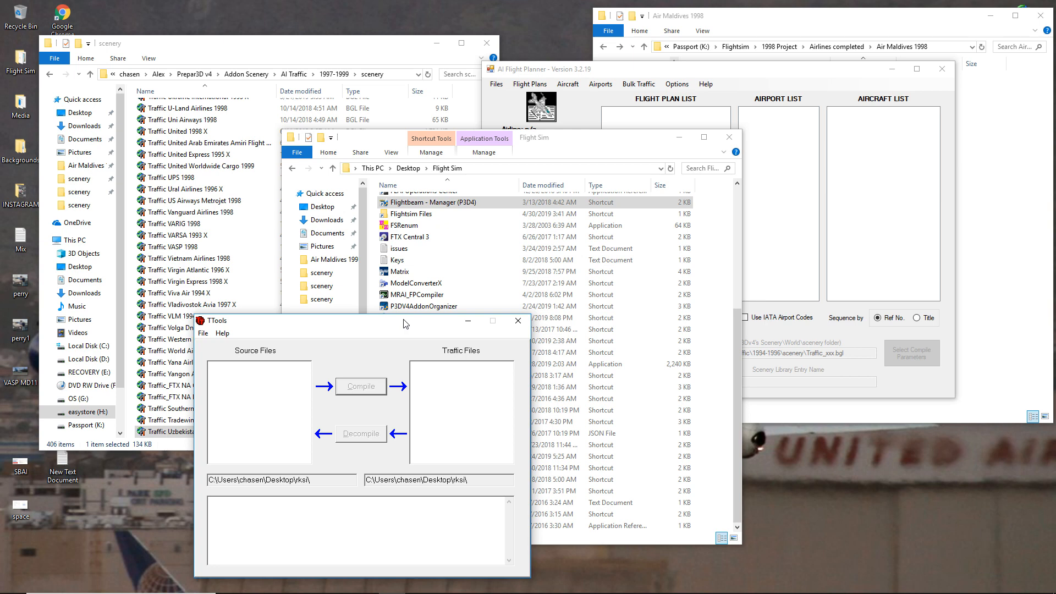
- In AI Flight Planner, start the bulk check for an airport used in traffic files with RKSS as the airport designator
click(655, 74)
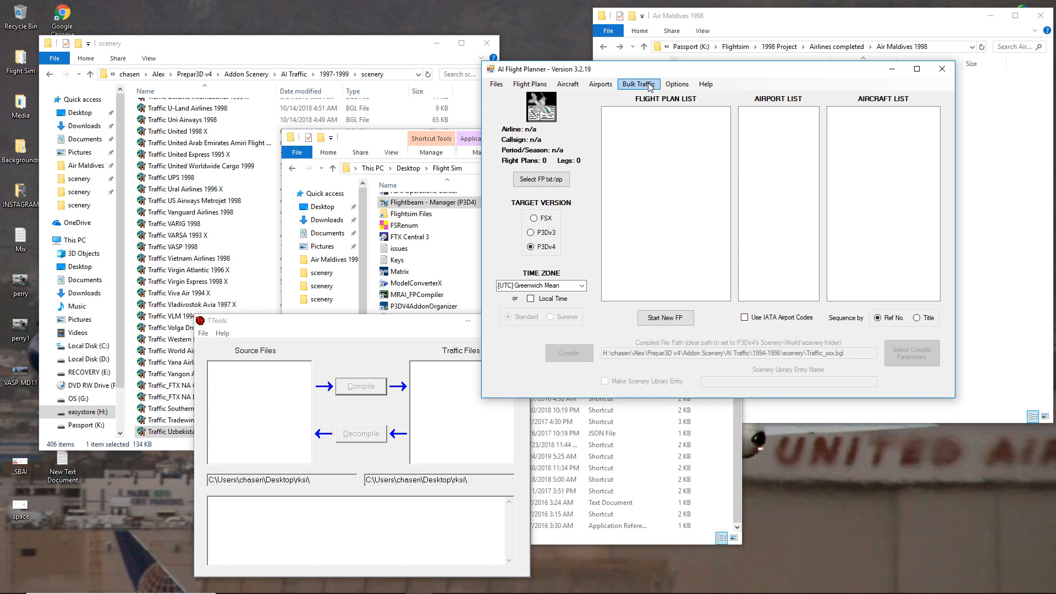
click(650, 86)
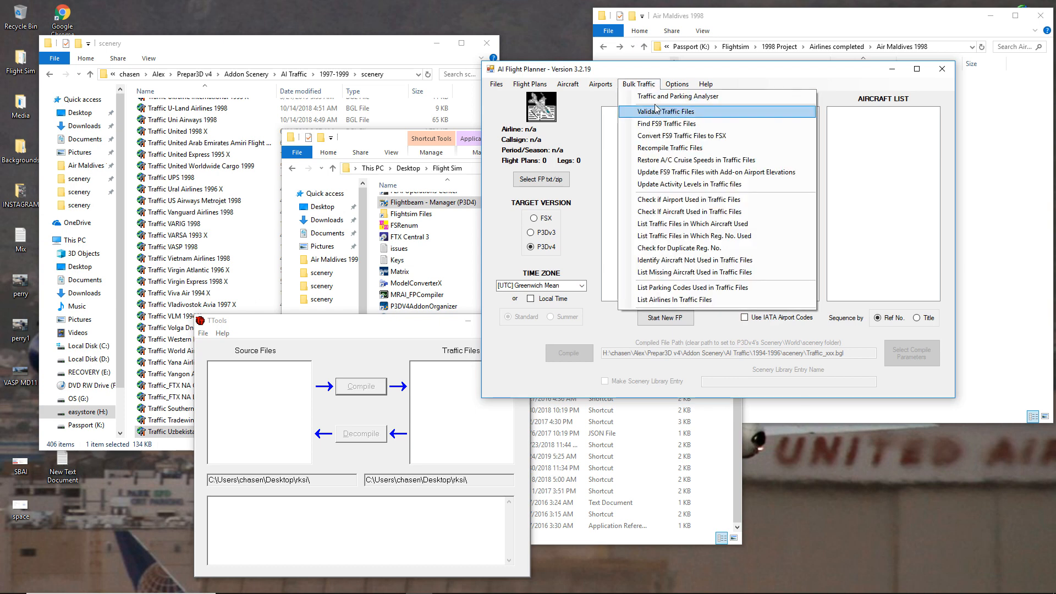
click(708, 205)
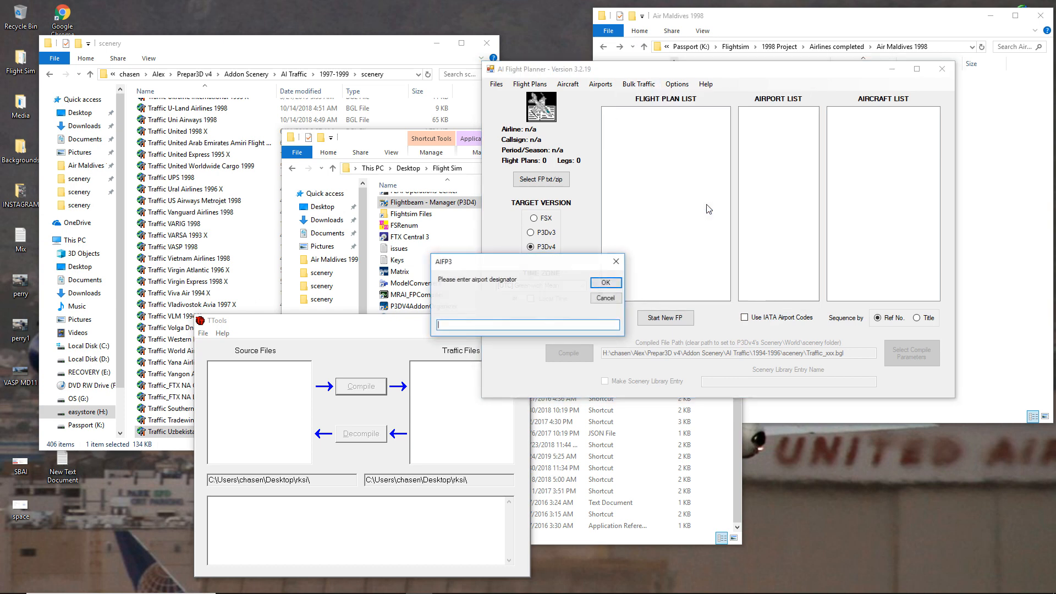
drag(482, 259, 617, 181)
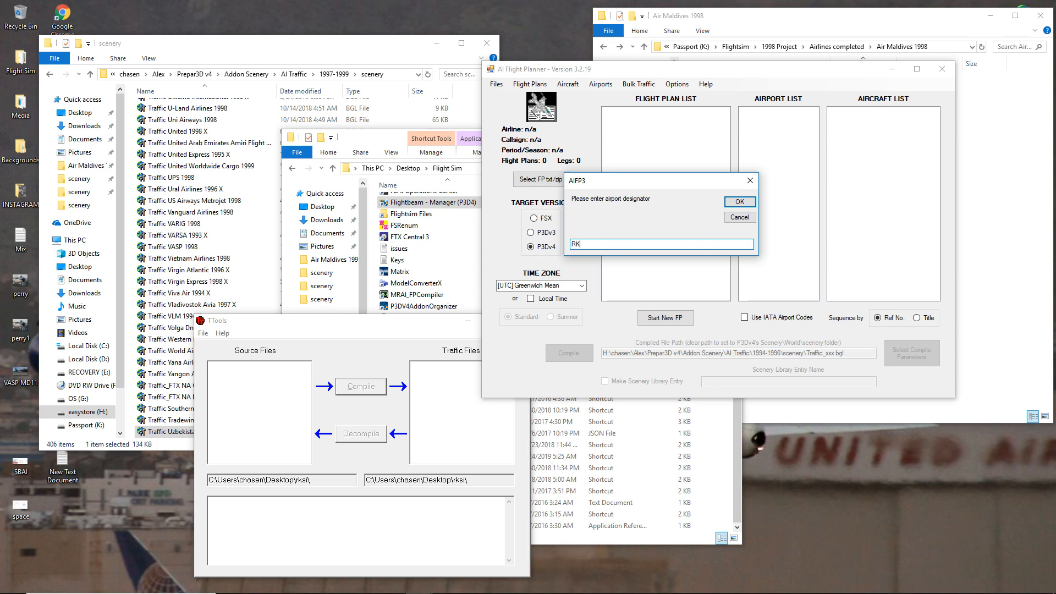
click(738, 202)
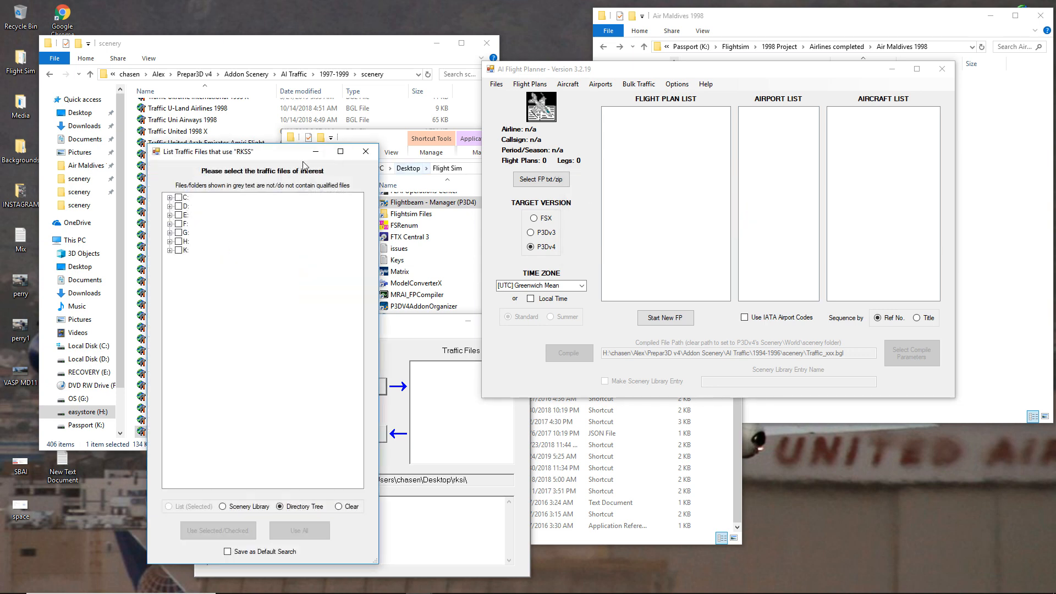
- Run the airport search on the 1997-1999 folder inside Prepar3D v4's Addon Scenery AI Traffic on drive H
drag(247, 132, 379, 118)
click(307, 195)
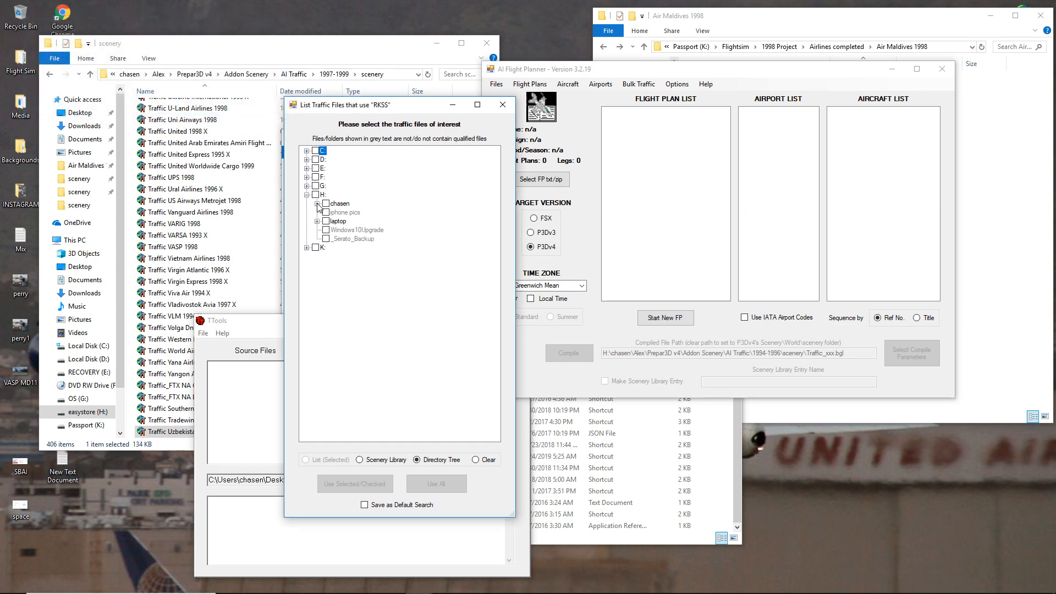
click(317, 203)
click(328, 221)
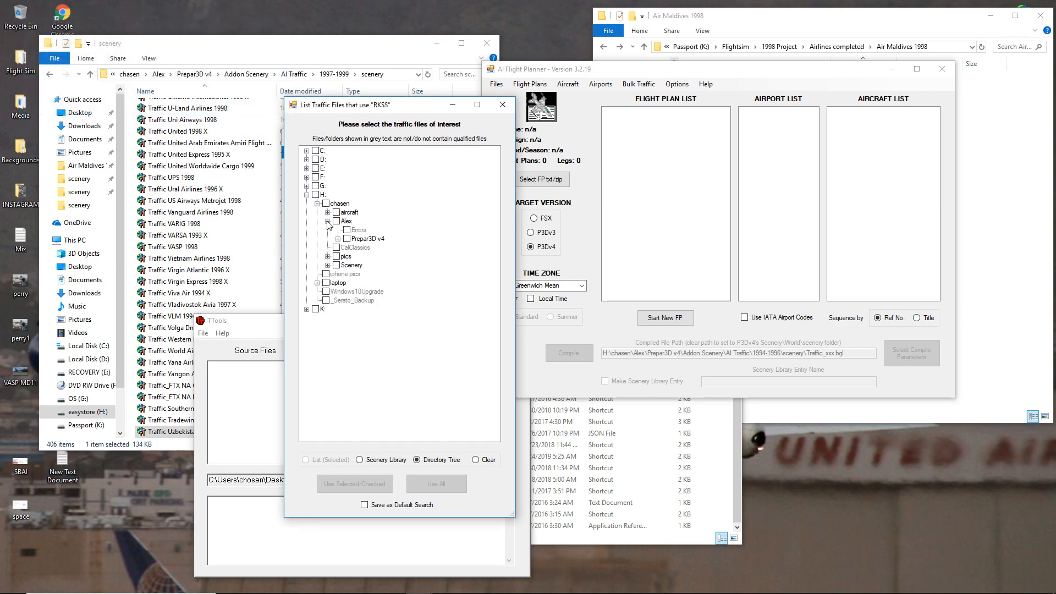
click(339, 239)
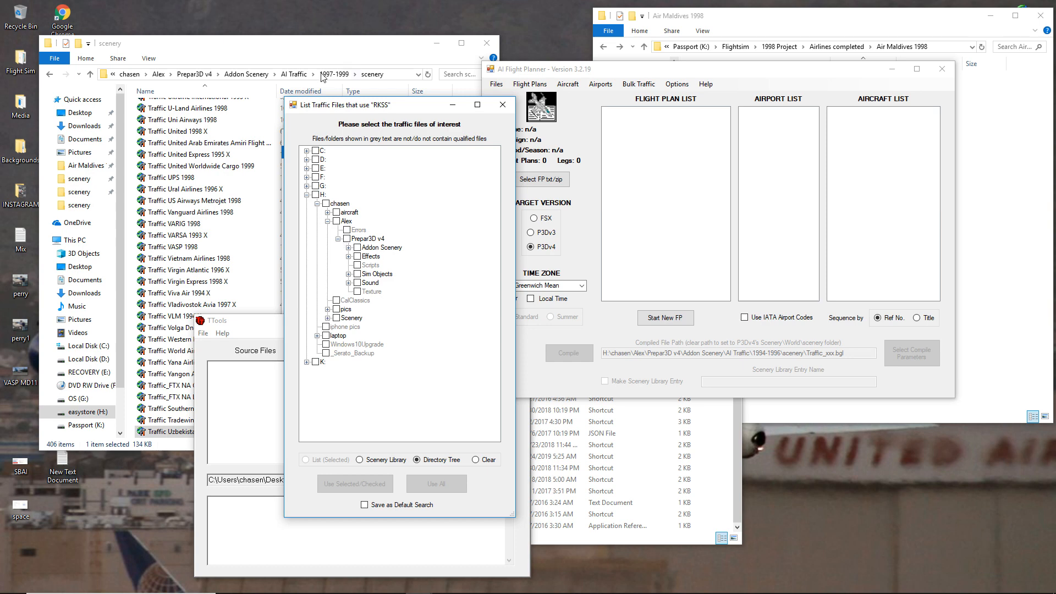
click(349, 248)
click(358, 256)
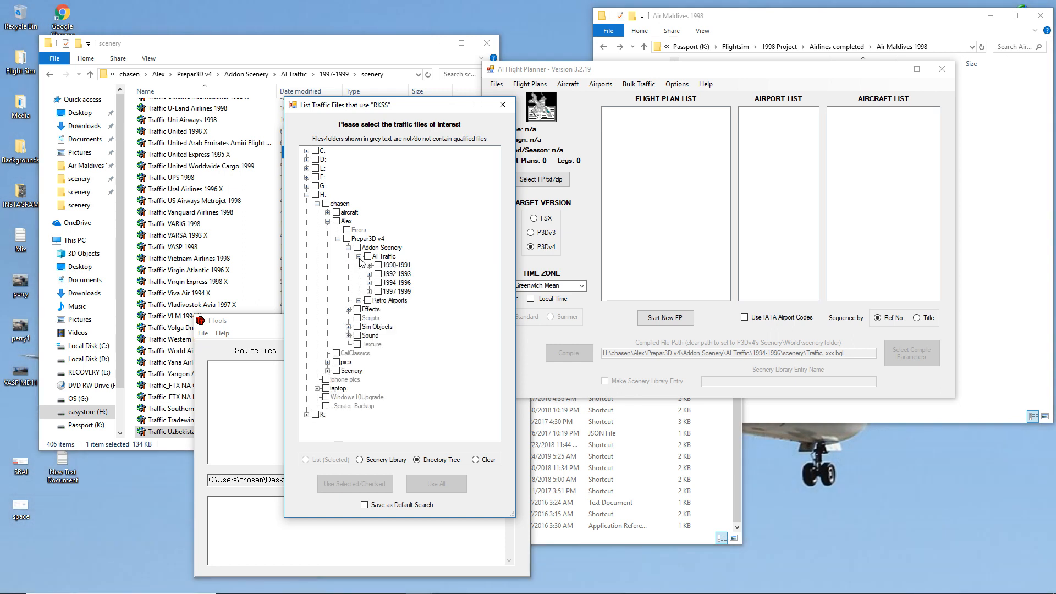
click(378, 292)
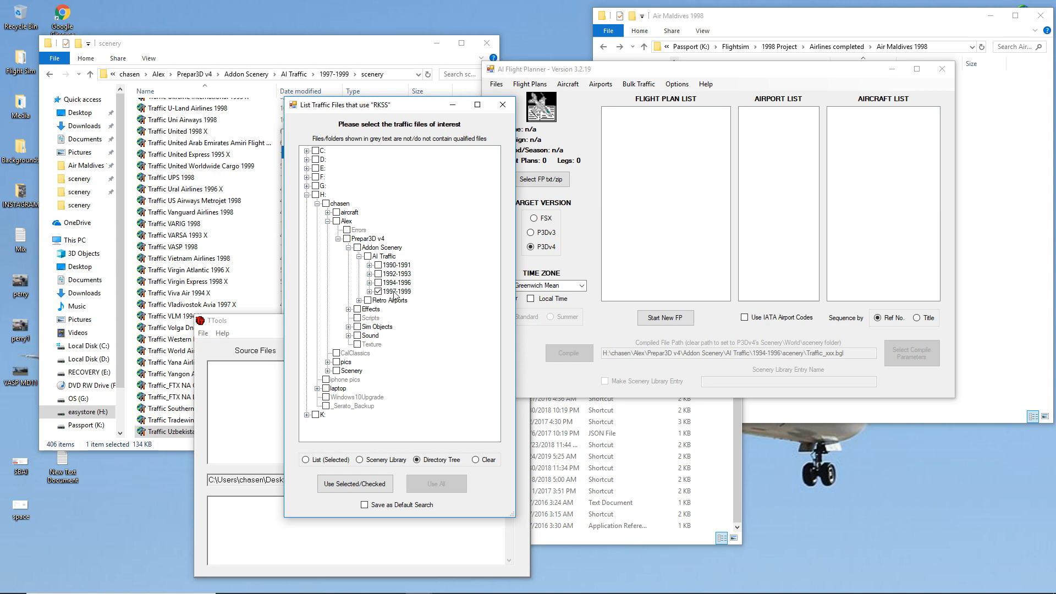
click(379, 485)
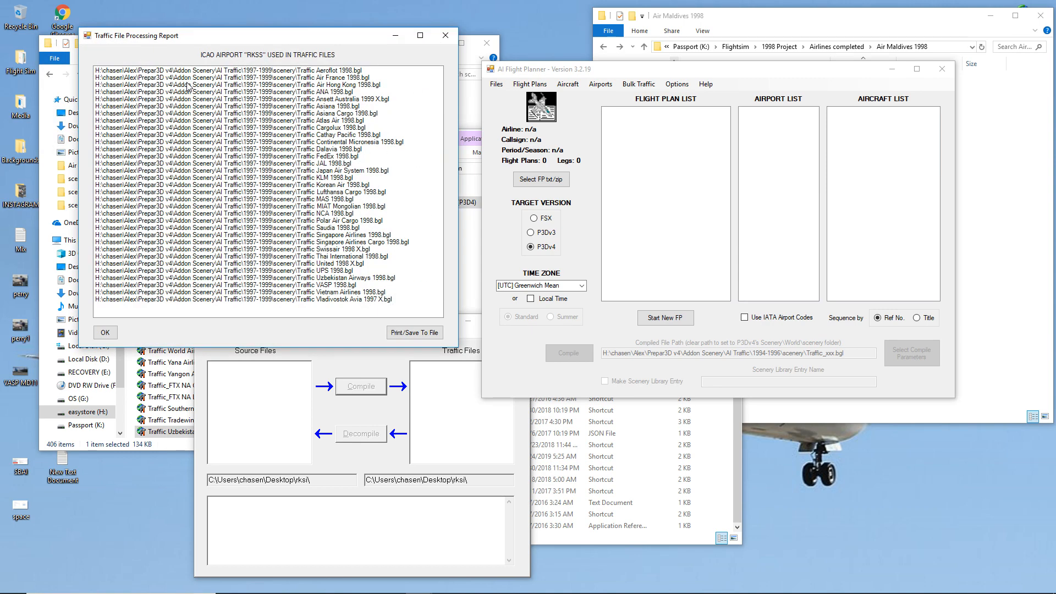
- Review the report of traffic files using RKSS, look at its print/save options, and close it without saving
drag(222, 36, 370, 53)
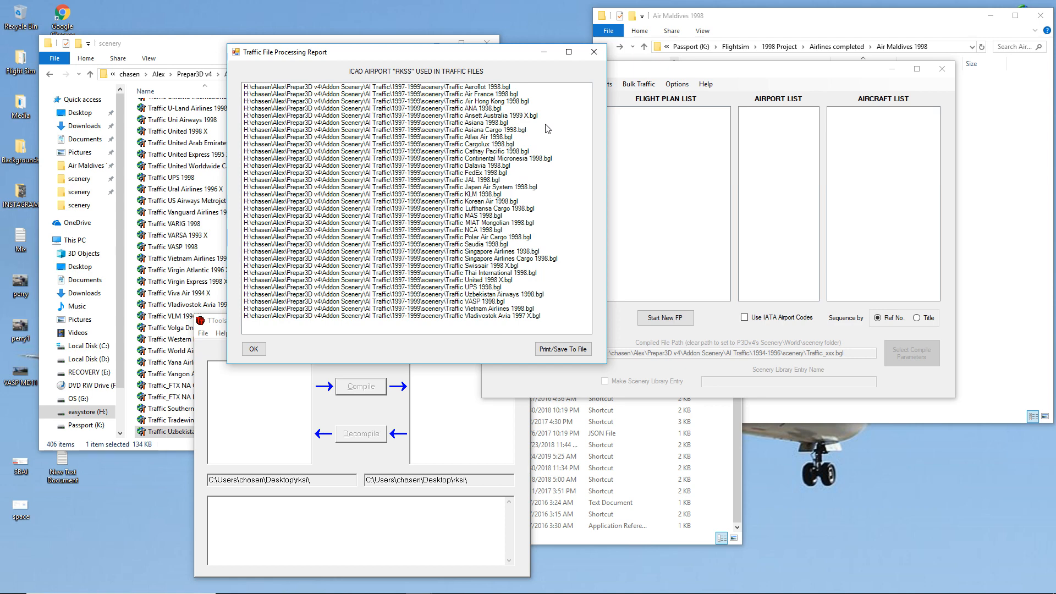
click(560, 351)
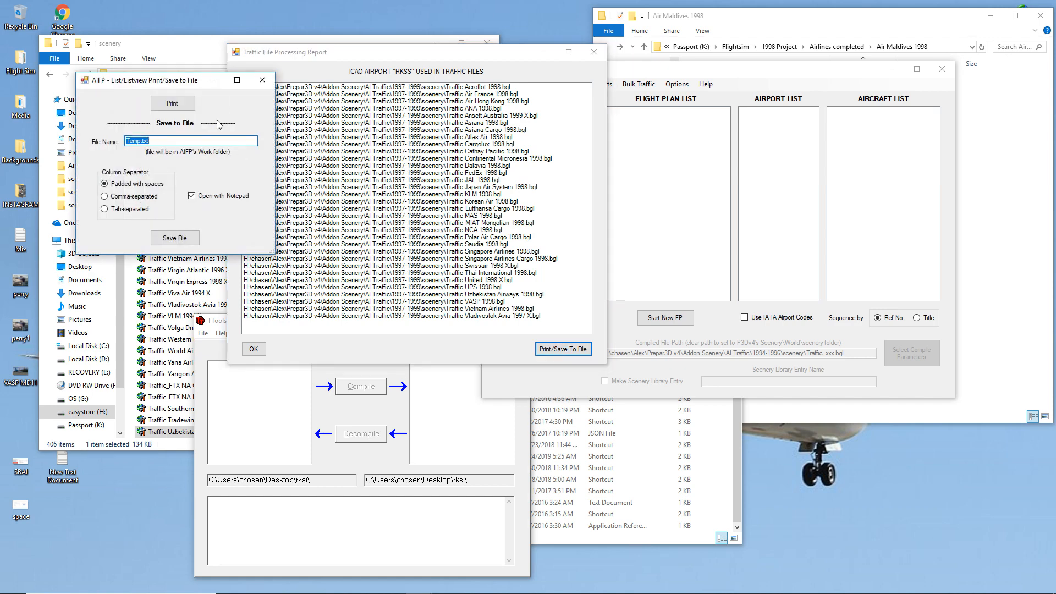
click(262, 81)
click(594, 52)
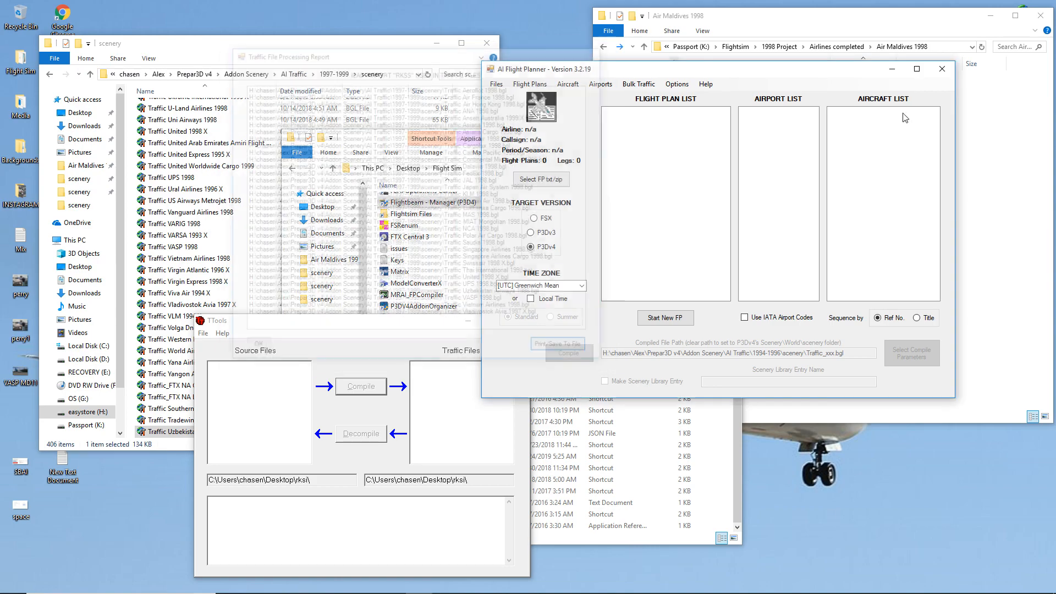
- Bring the RKSS text list on screen in Notepad and arrange it alongside the AI Flight Planner window
drag(1055, 160, 113, 43)
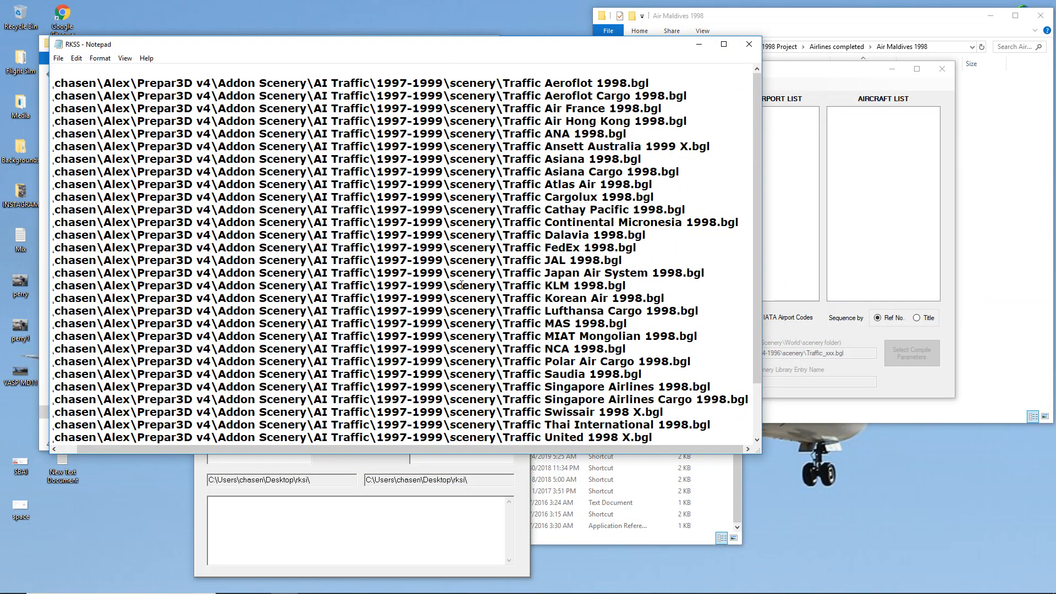
scroll(461, 284, down, 2)
scroll(473, 292, up, 2)
drag(250, 56, 455, 168)
drag(567, 68, 305, 46)
- Start opening a traffic .bgl file in AI Flight Planner and highlight Traffic Aeroflot 1998.bgl in the RKSS list
click(237, 60)
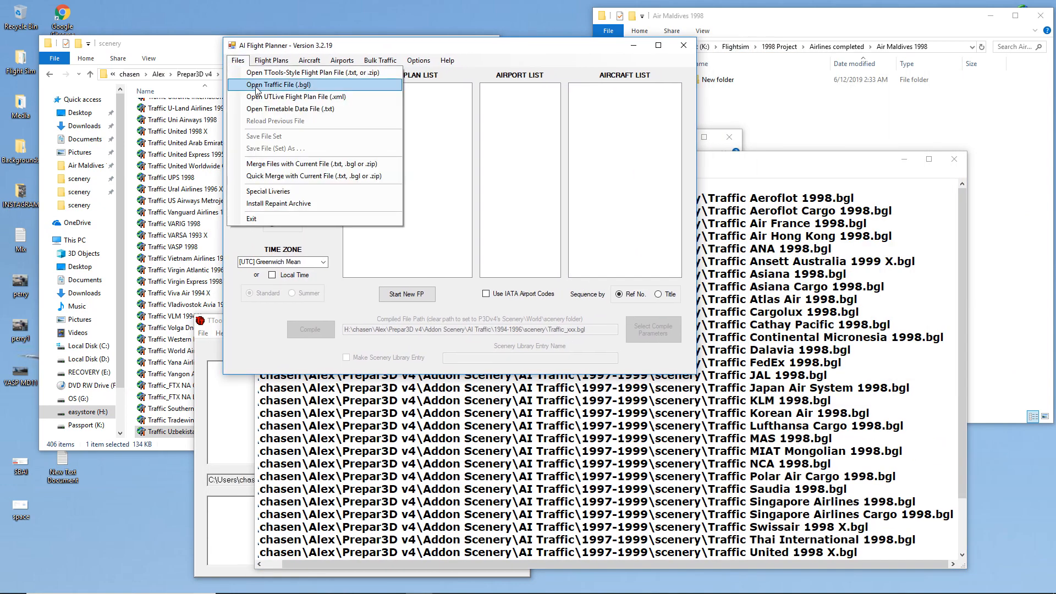
click(278, 85)
click(801, 165)
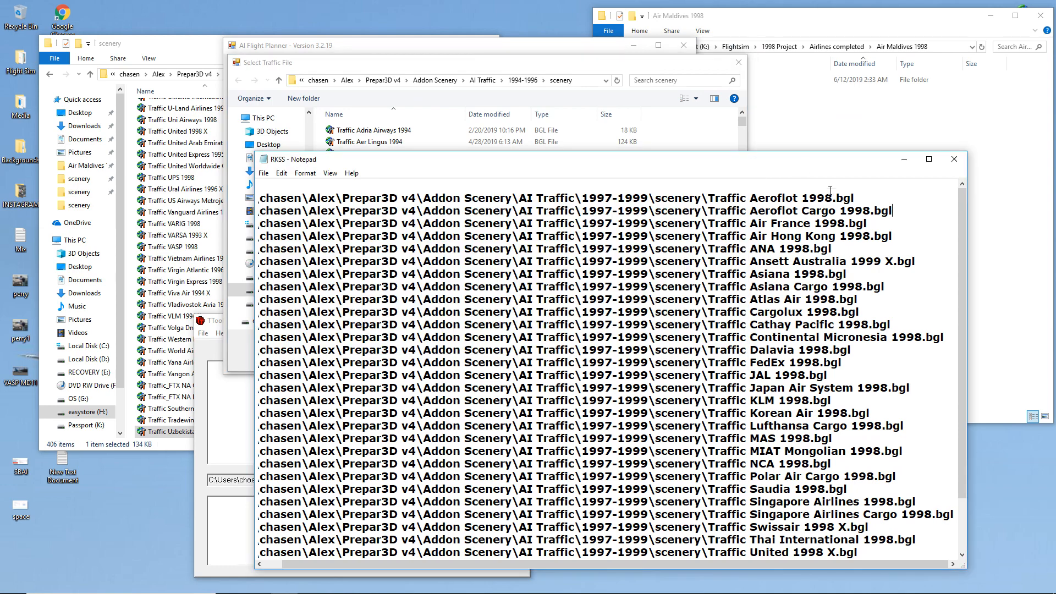
drag(856, 198, 728, 199)
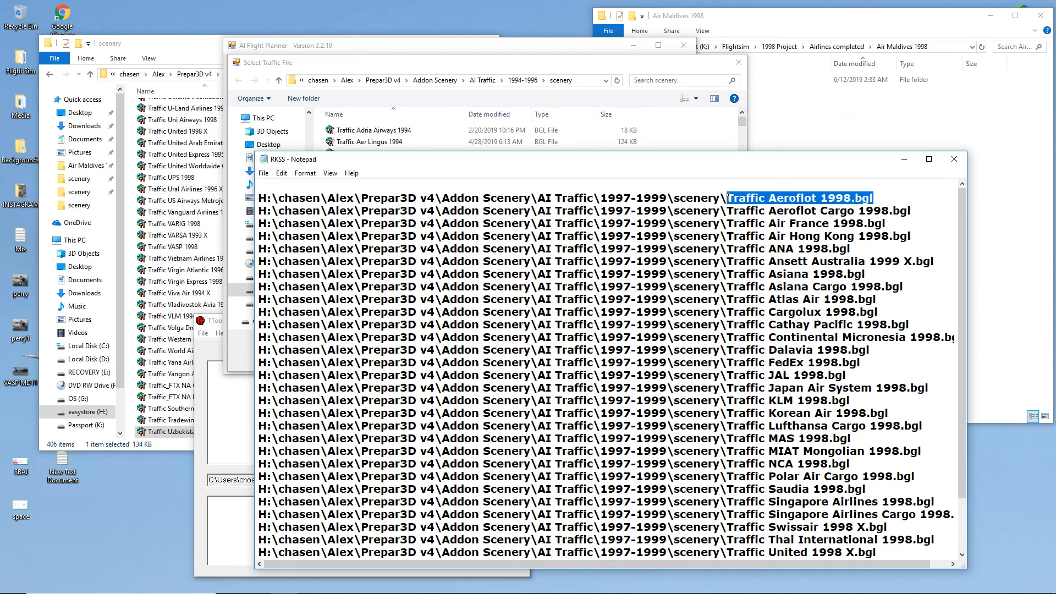
- Load Traffic Aeroflot 1998 from the AI Traffic 1997-1999 scenery folder and dismiss the notice and validation report
click(522, 64)
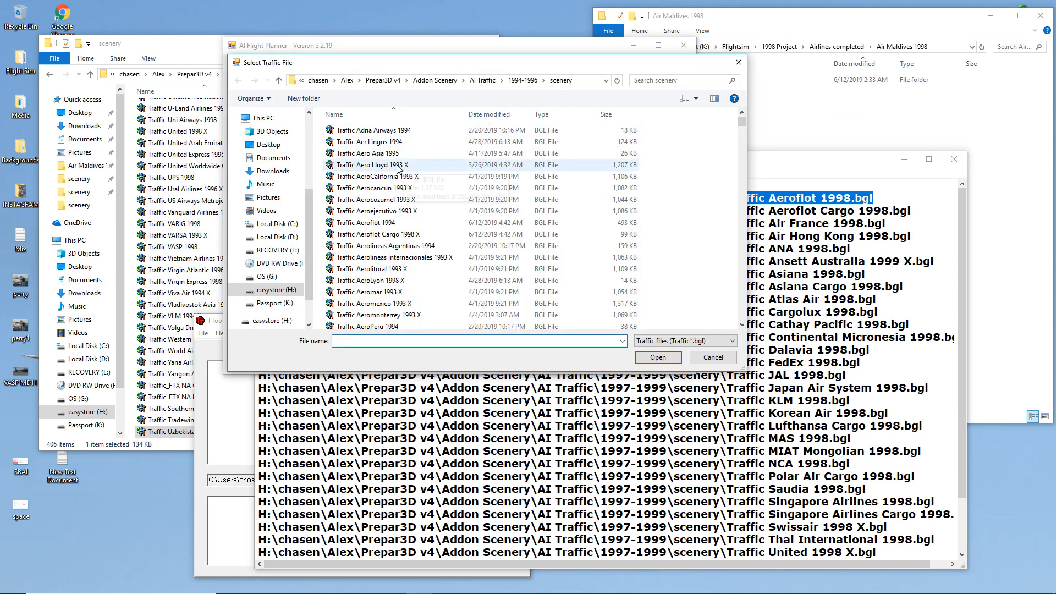
scroll(395, 170, down, 2)
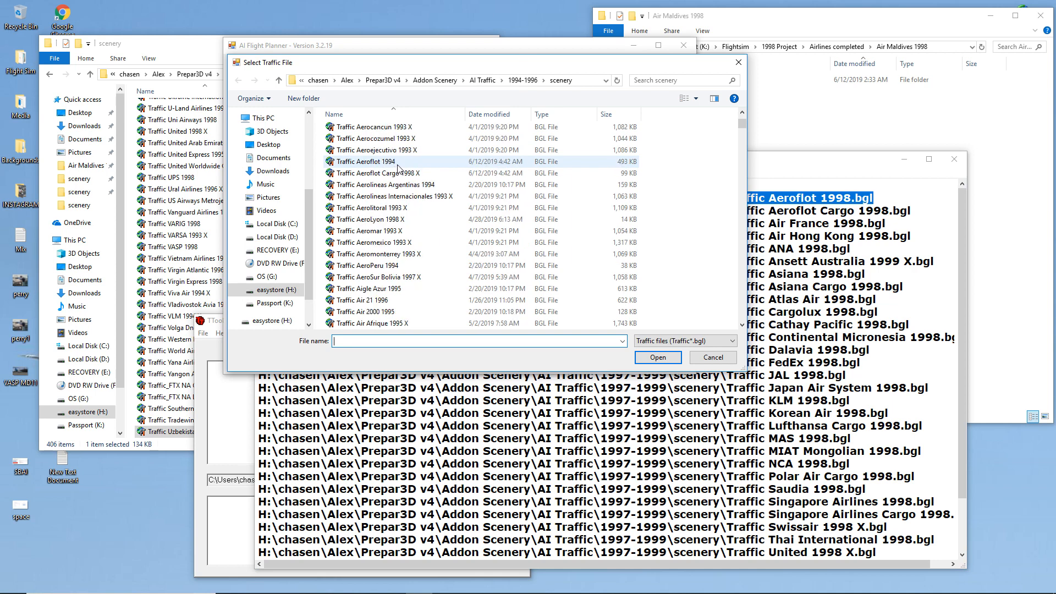
click(398, 164)
click(487, 80)
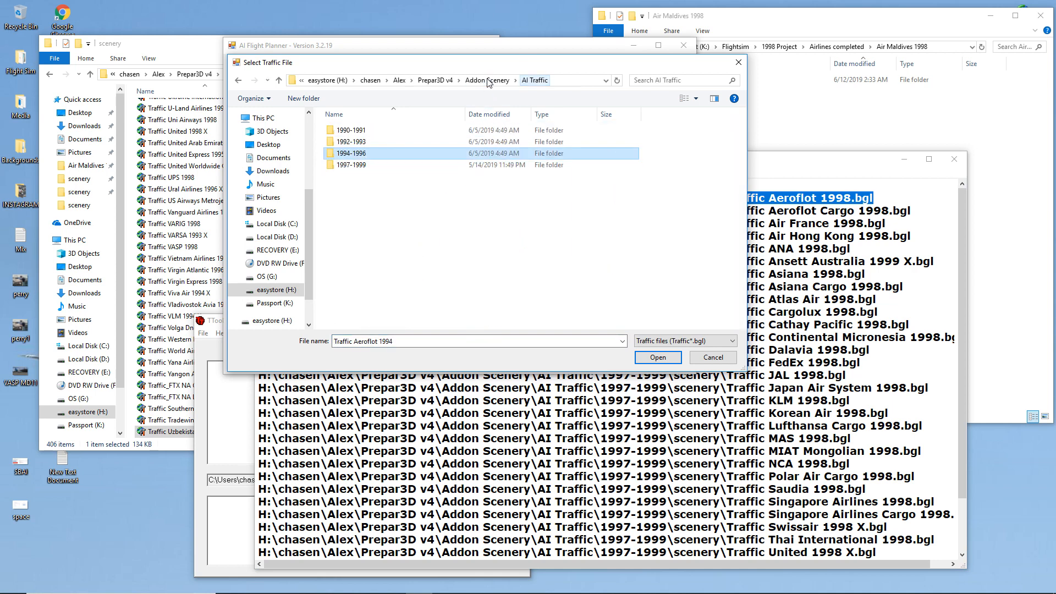
double_click(351, 164)
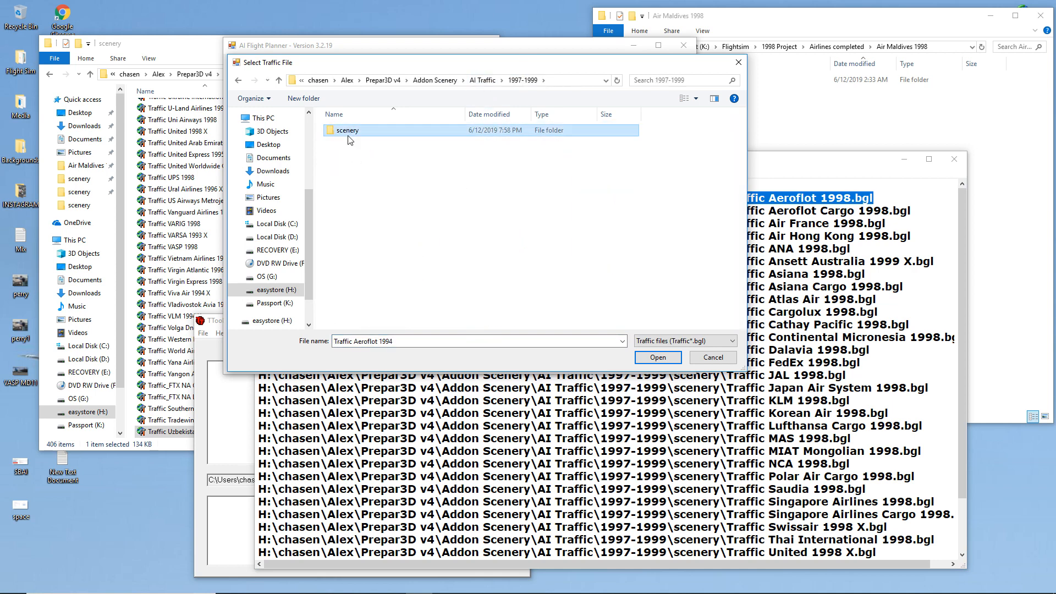
double_click(348, 132)
double_click(394, 225)
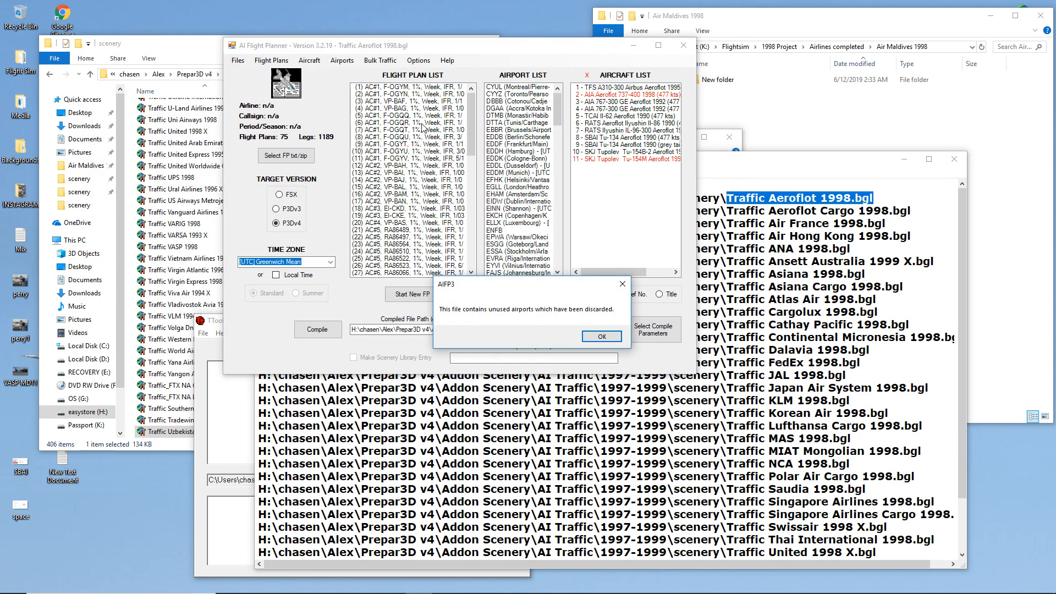
click(611, 339)
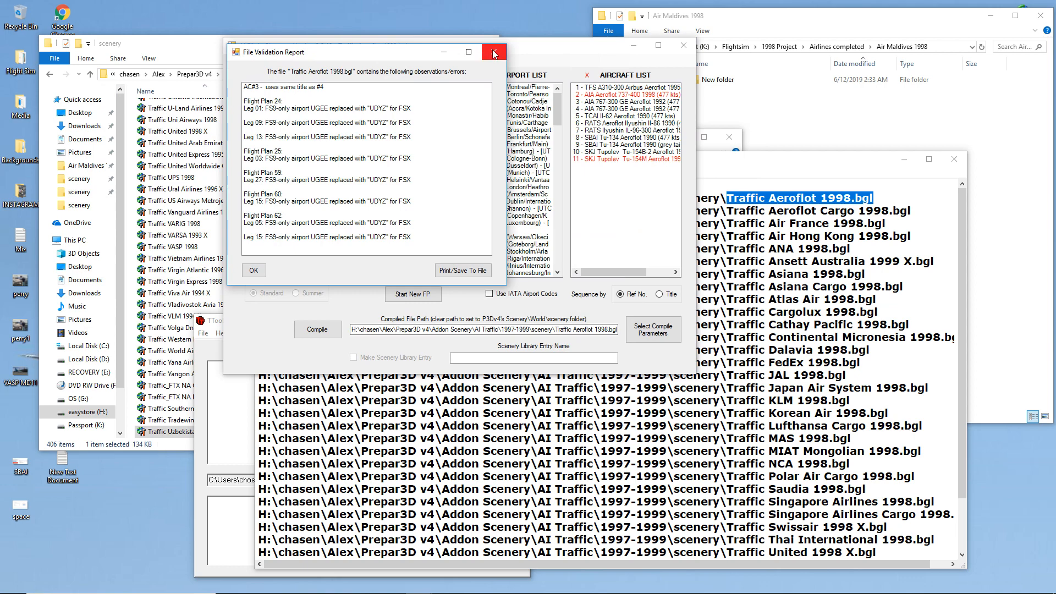
click(494, 53)
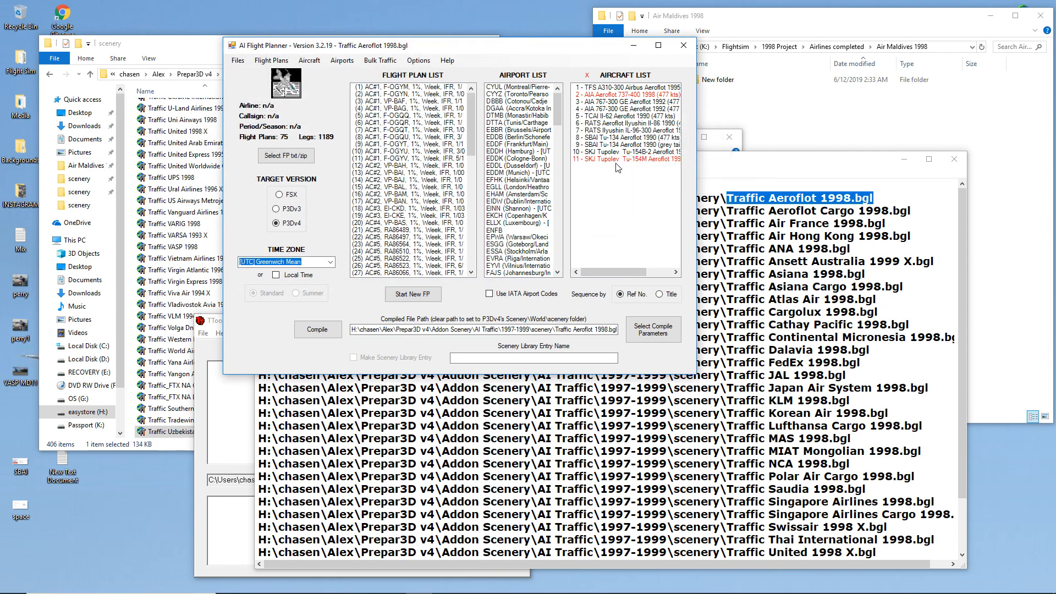
- Set up a flight plan find/replace on the Destination field, finding RKSS and replacing it with RKSI
mouse_move(628, 97)
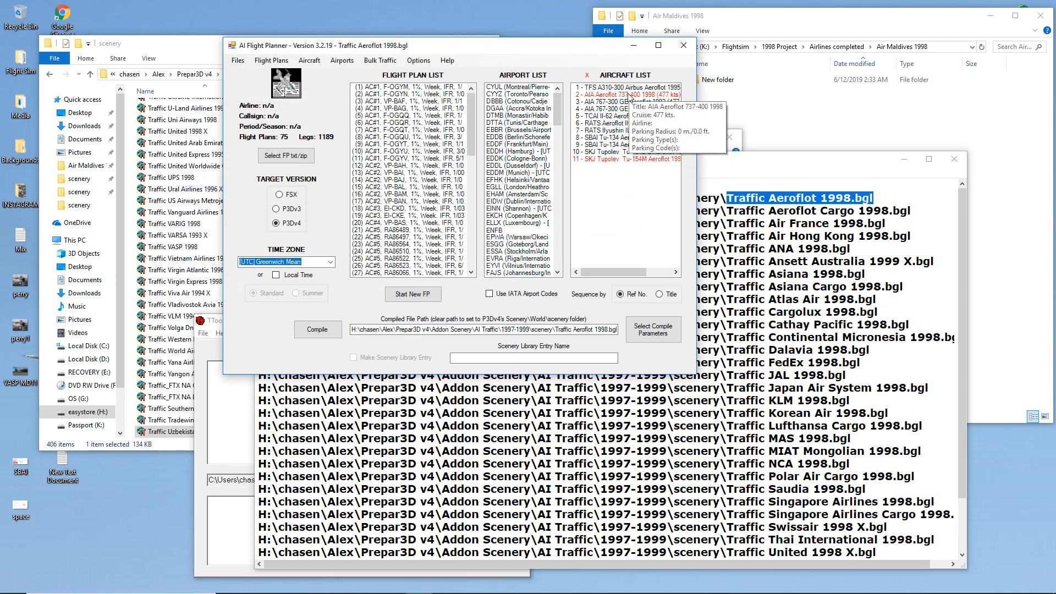
click(236, 60)
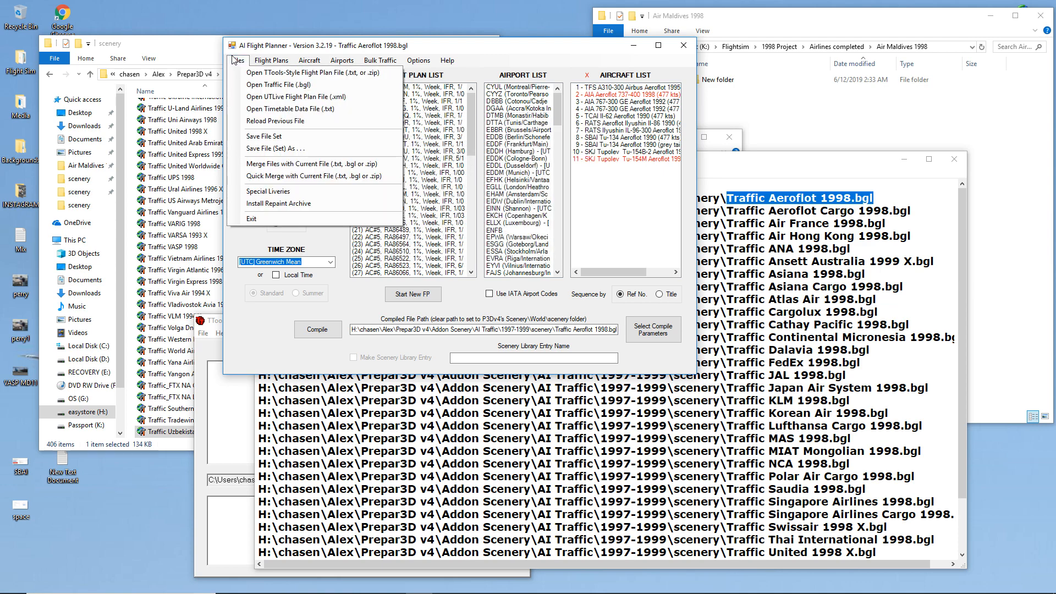
mouse_move(271, 60)
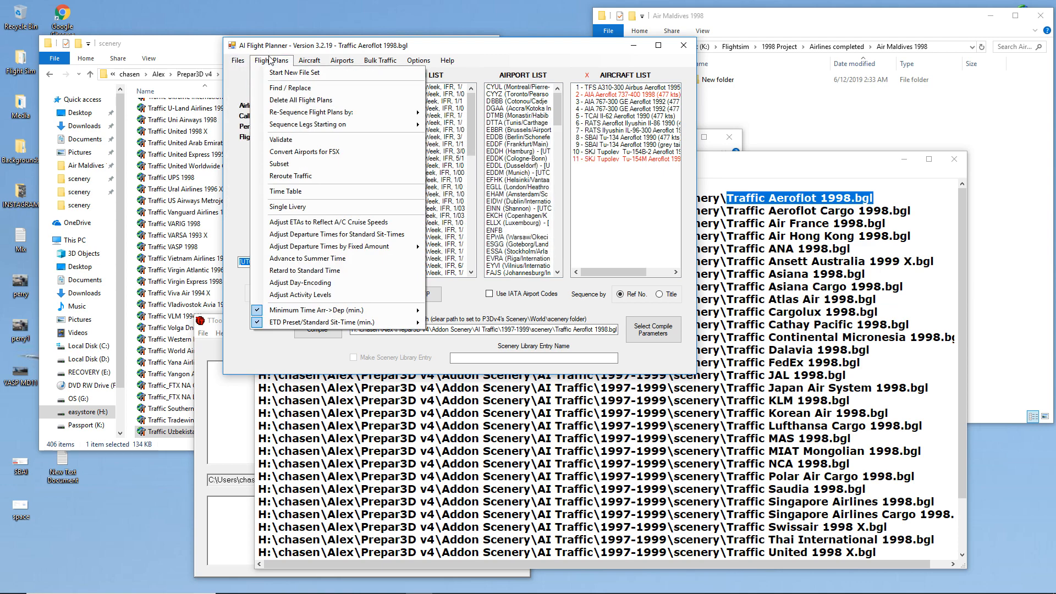
click(276, 88)
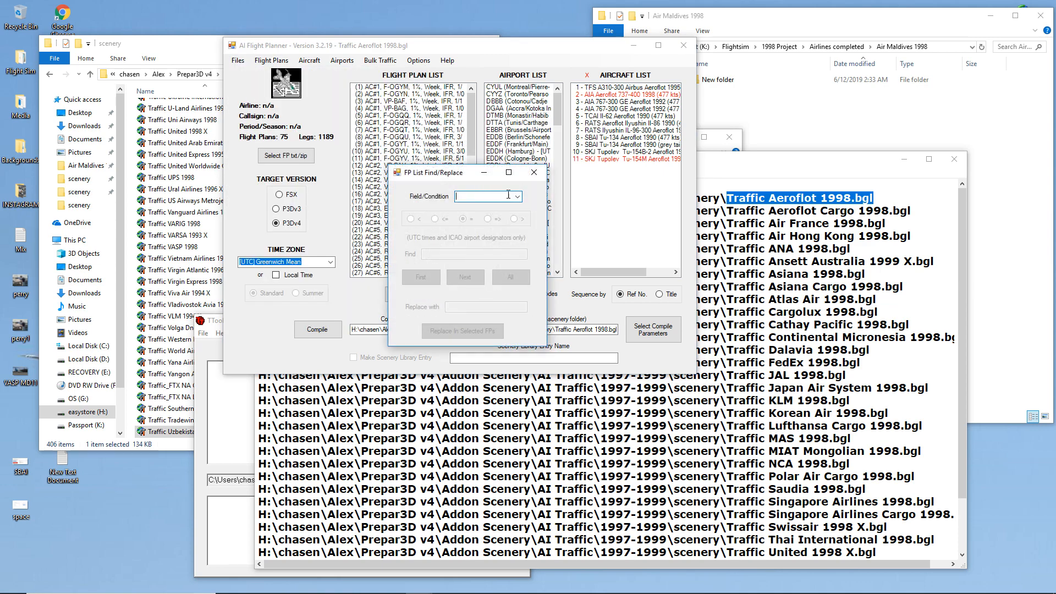
click(517, 196)
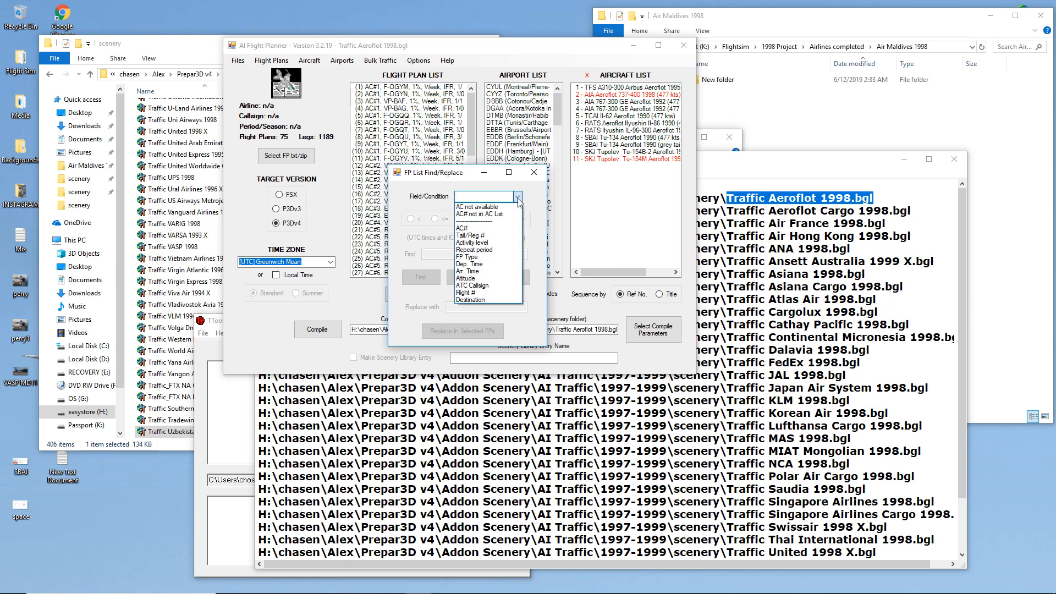
click(497, 298)
click(489, 254)
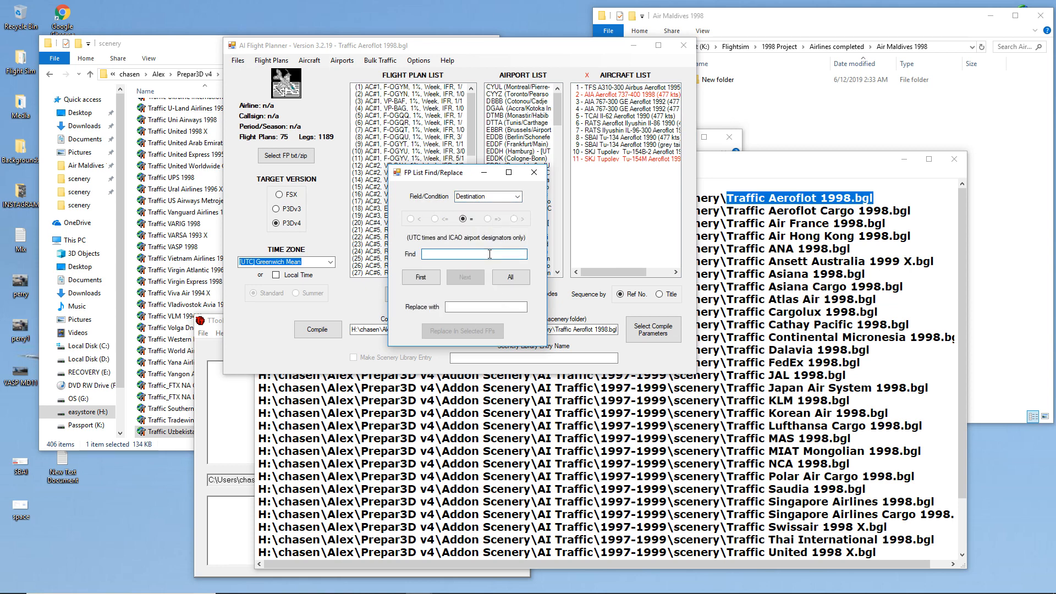
text(RKSS)
click(488, 306)
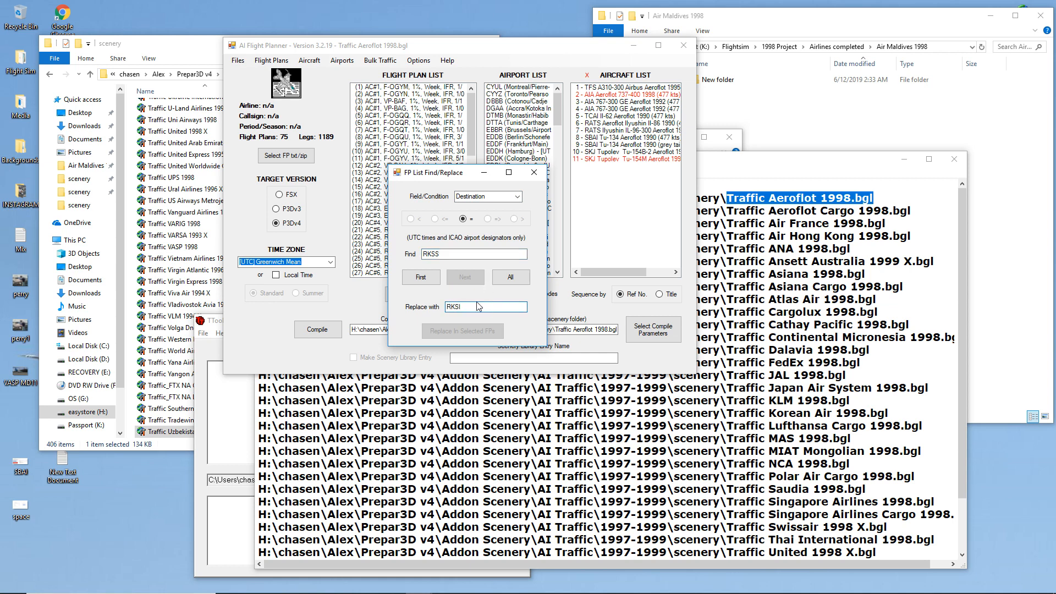
- Find all flight plans with destination RKSS, replace it with RKSI in the selected plans, and close the find/replace dialog
click(507, 276)
drag(452, 175, 565, 191)
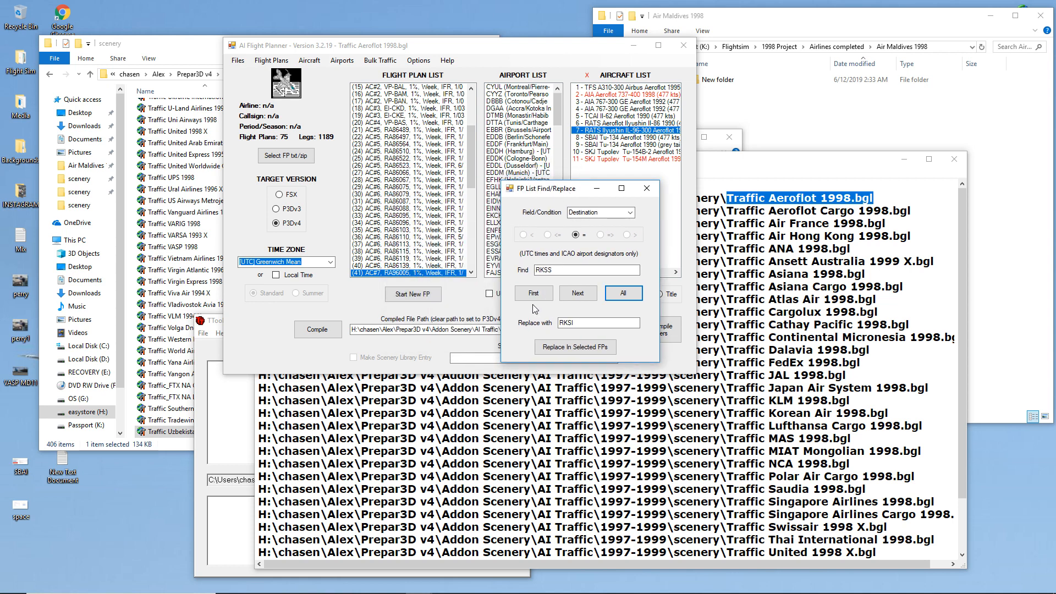
click(588, 350)
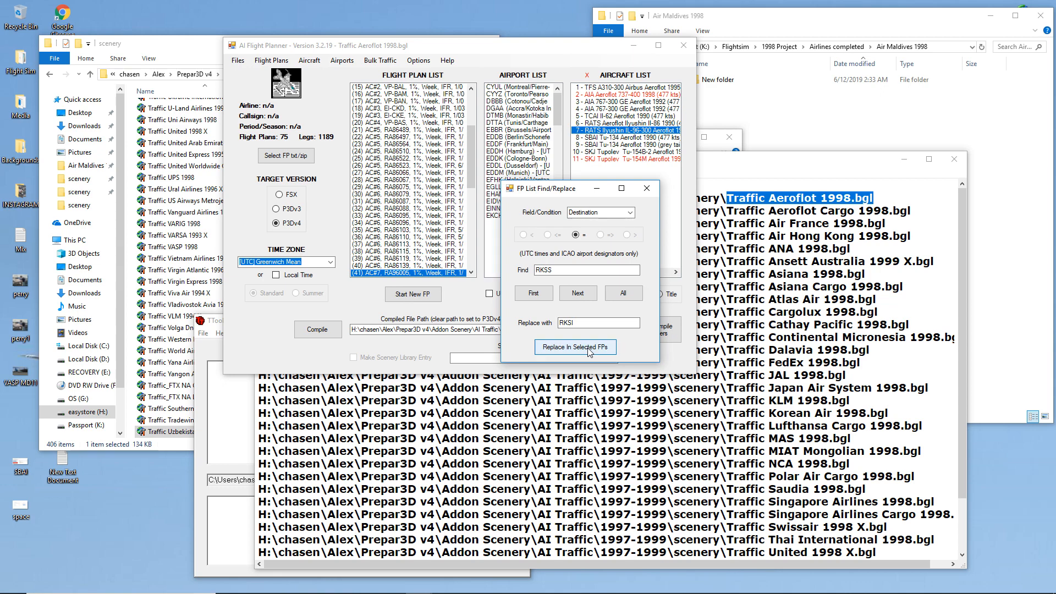
click(647, 189)
- Save the file set as Flightplans Aeroflot 1998 in the Air Maldives 1998 folder, removing the underscore and space after Flightplans
click(237, 61)
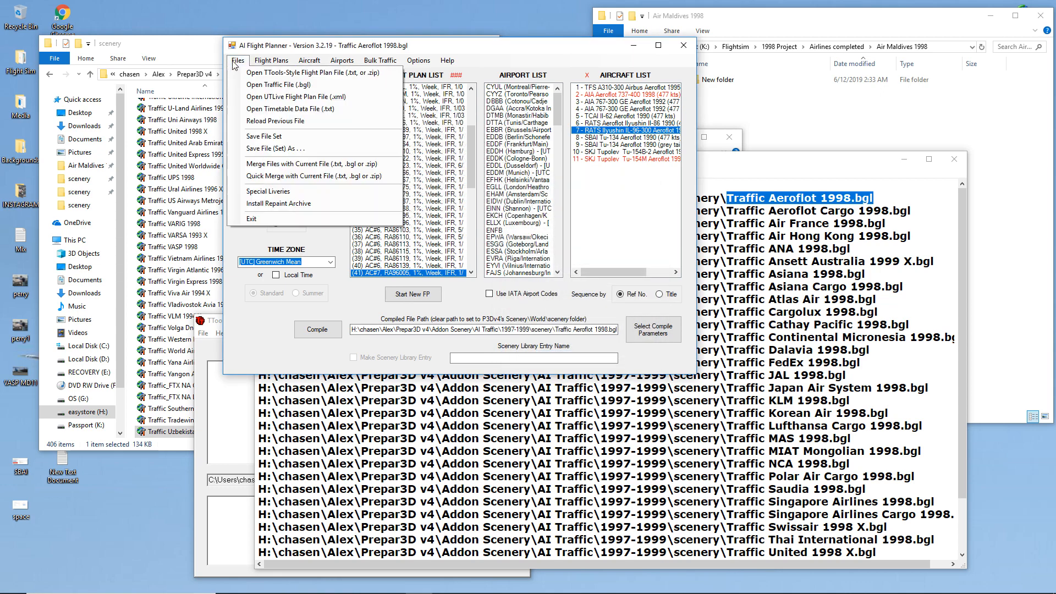
click(277, 148)
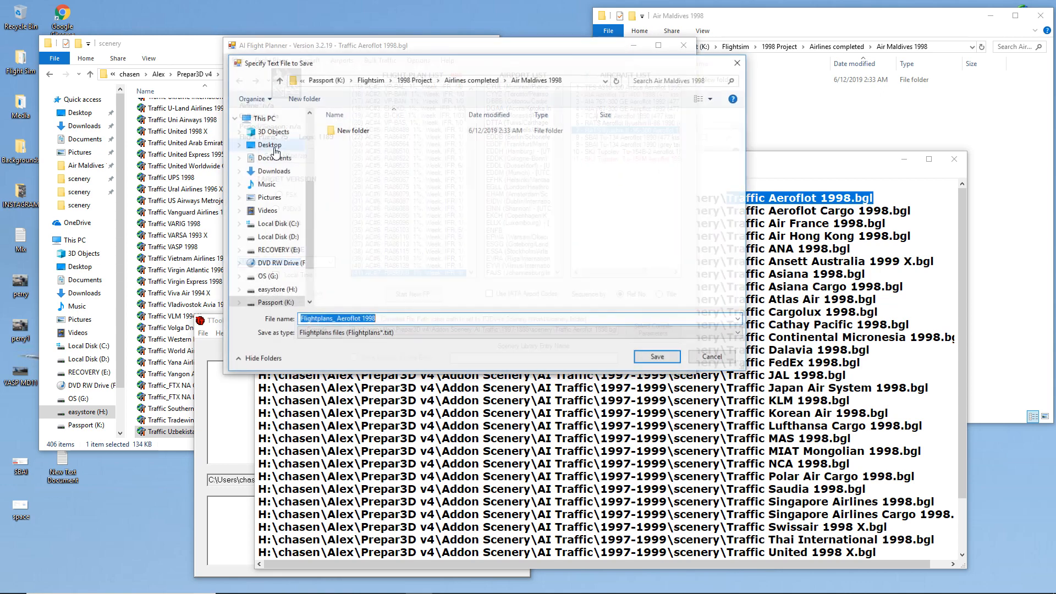
click(335, 320)
key(BackSpace)
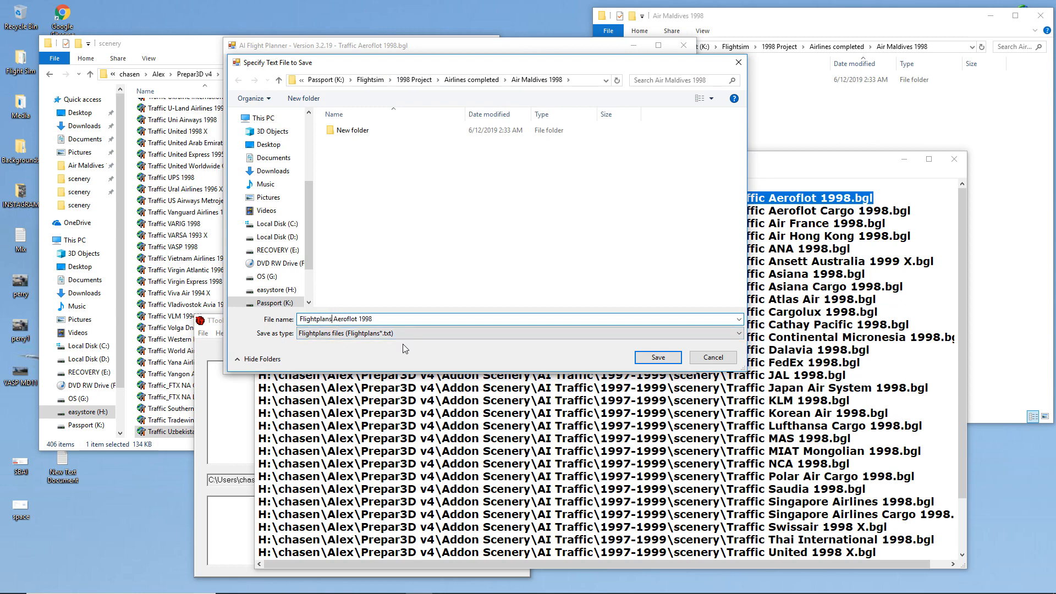
key(Return)
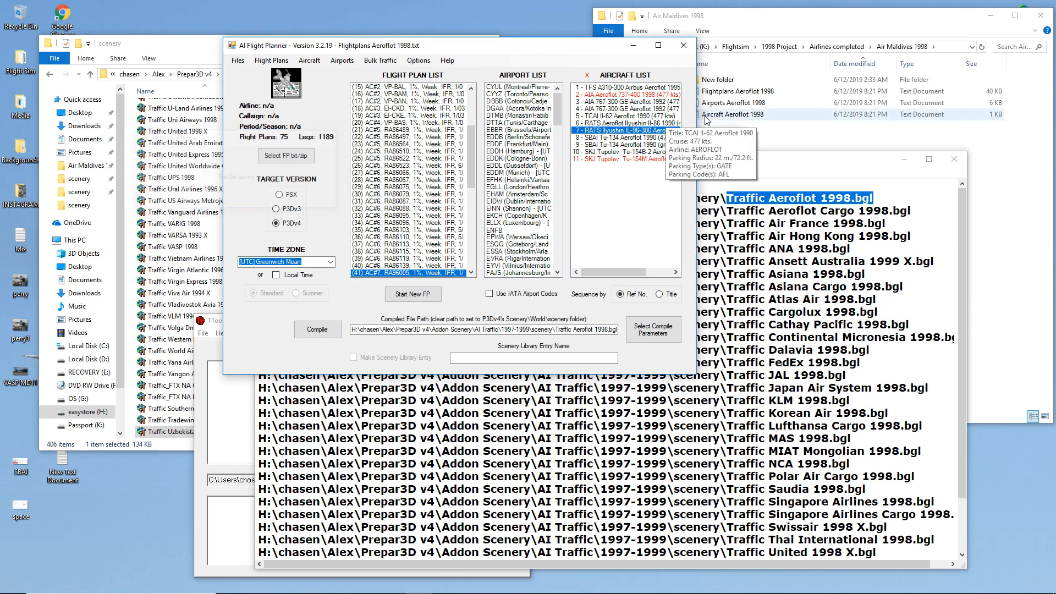
- Bring the desktop rksi folder on screen and place it beside the Air Maldives 1998 folder window
click(862, 146)
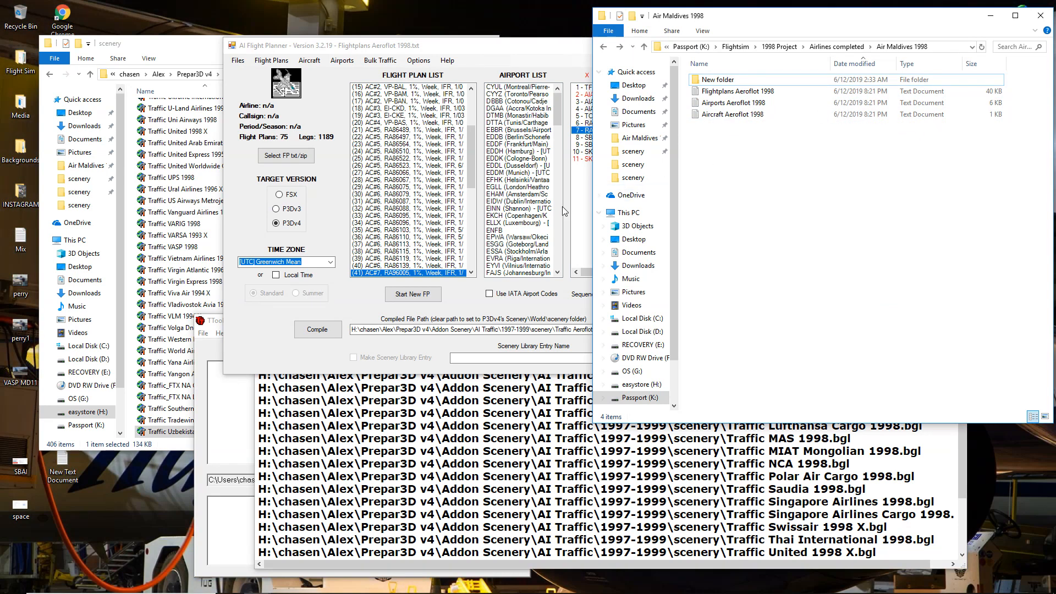
click(208, 322)
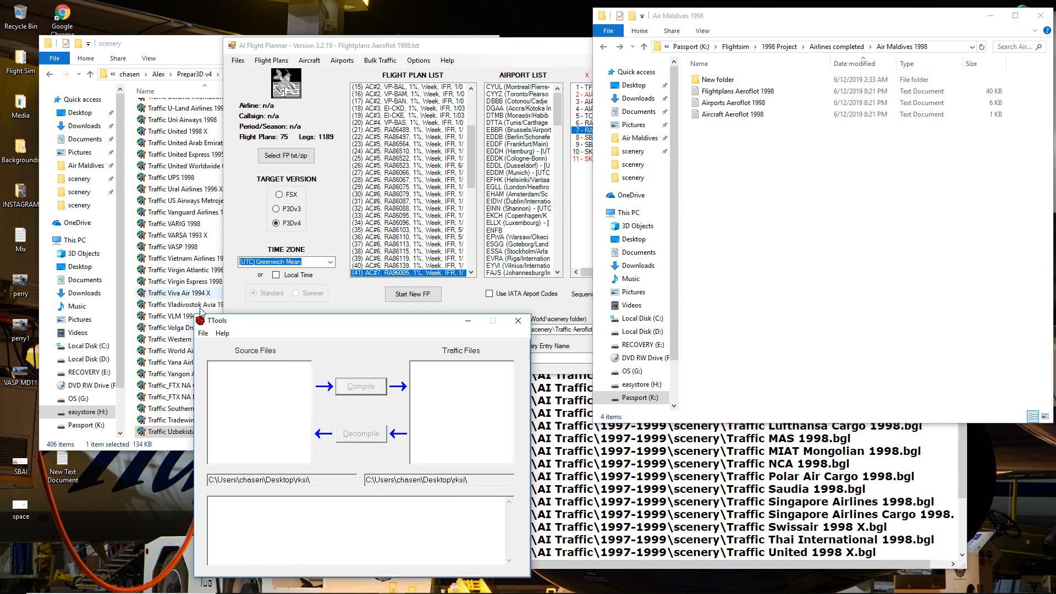
click(338, 53)
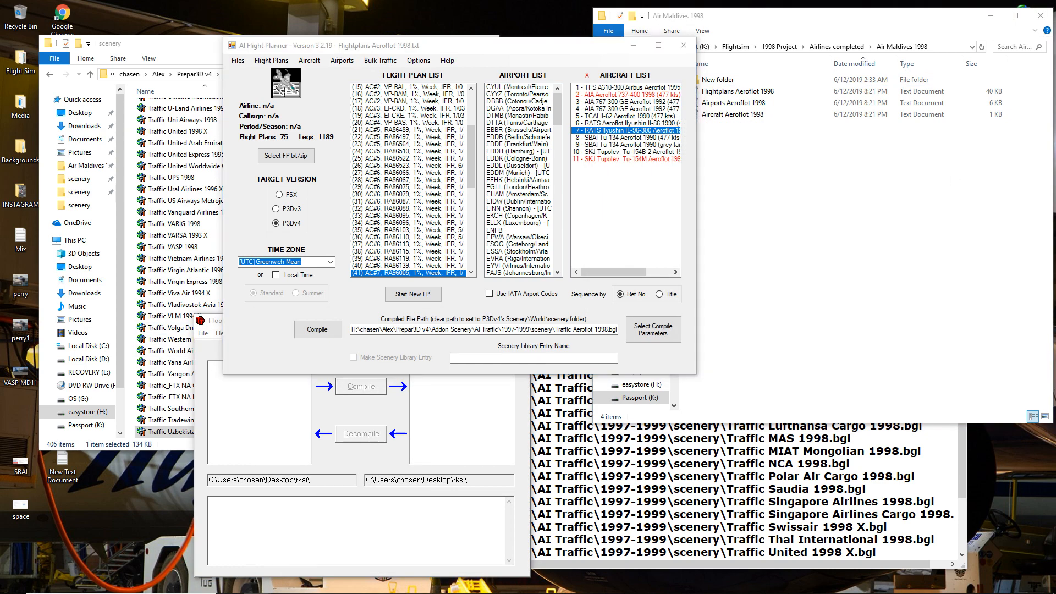
drag(509, 141, 331, 26)
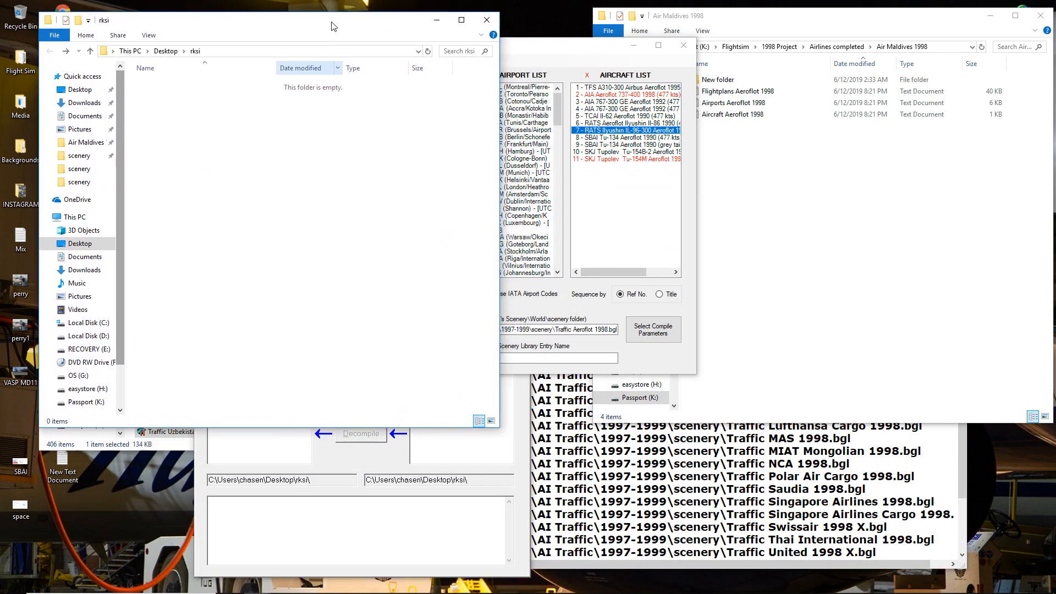
- Move the Flightplans, Airports and Aircraft Aeroflot 1998 text files from the Air Maldives 1998 folder into the rksi folder
click(767, 160)
drag(784, 153, 694, 87)
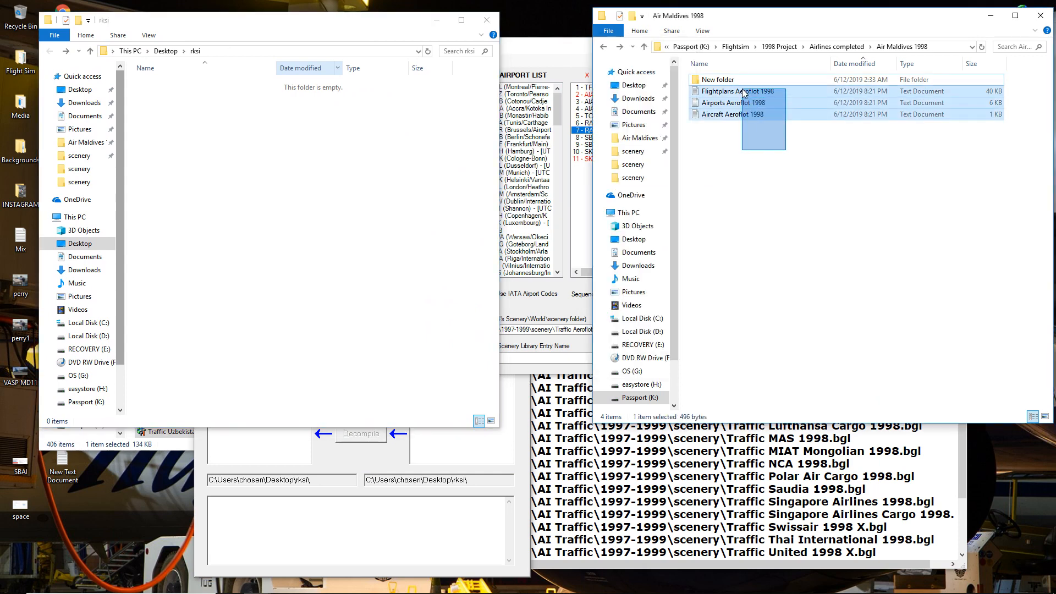
right_click(741, 91)
click(768, 264)
right_click(331, 182)
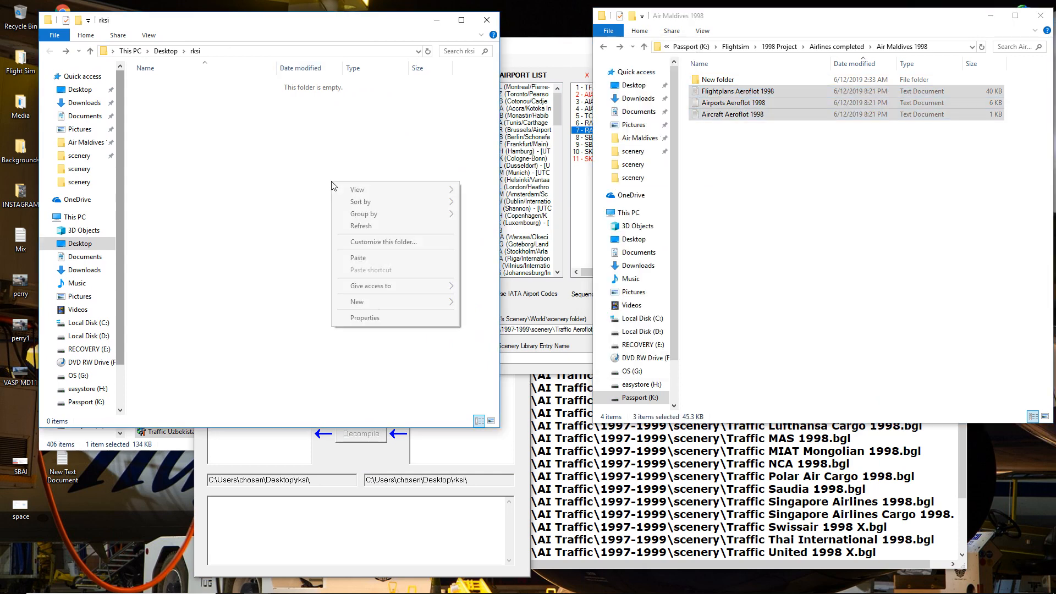
click(352, 271)
click(553, 49)
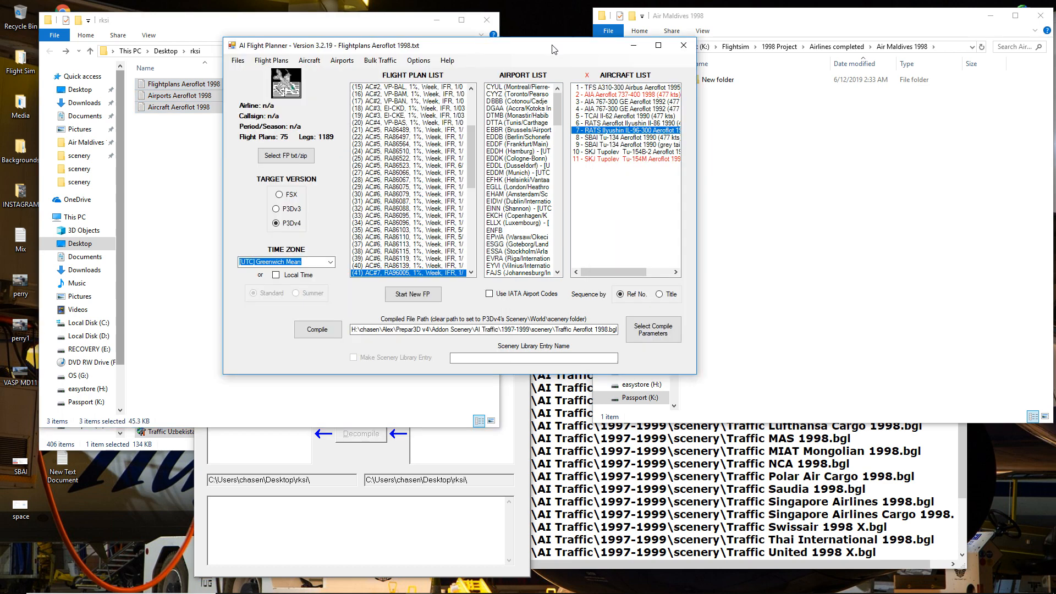
click(237, 61)
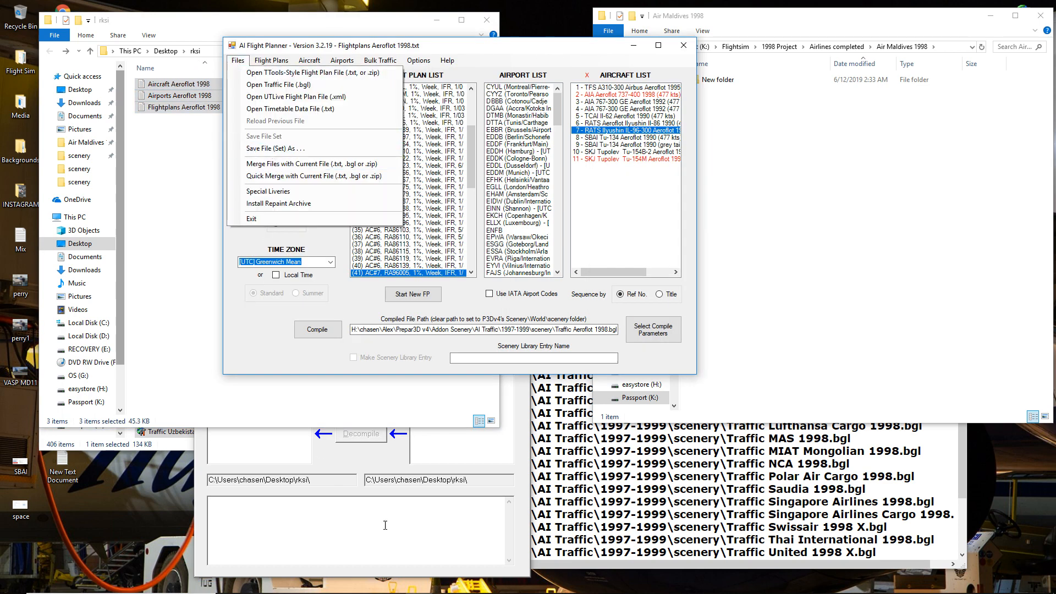
click(272, 76)
click(203, 333)
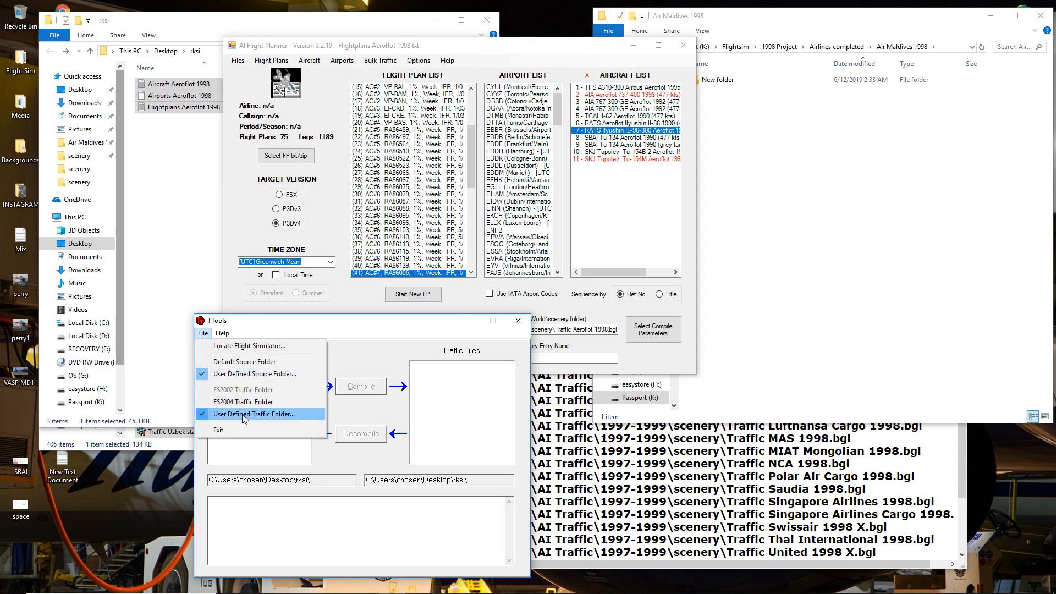
click(901, 209)
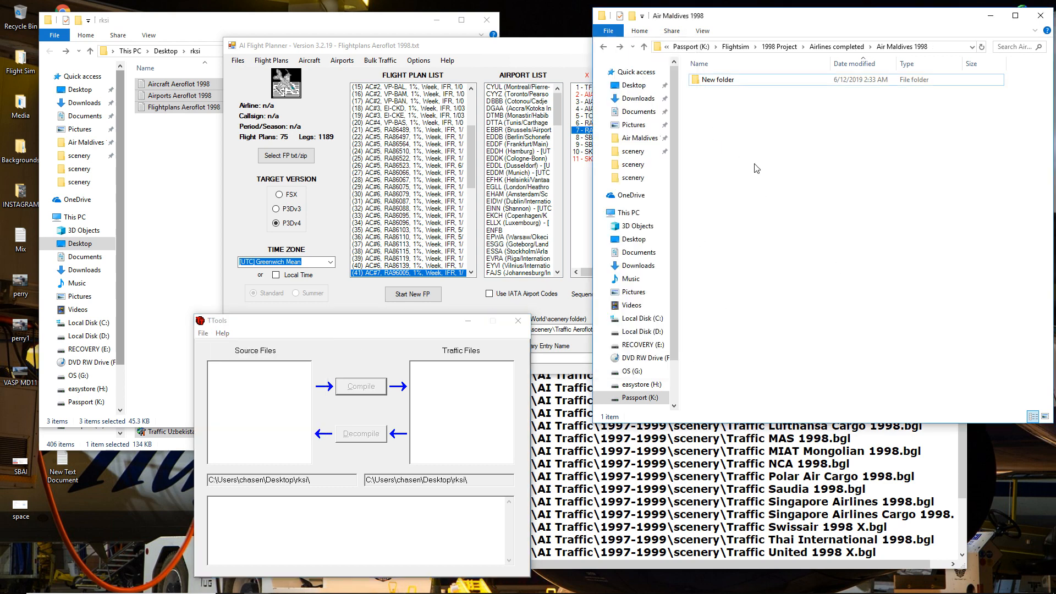
- In TTools, set the user-defined source folder to the desktop rksi folder and compile the Aeroflot 1998 text files
click(204, 333)
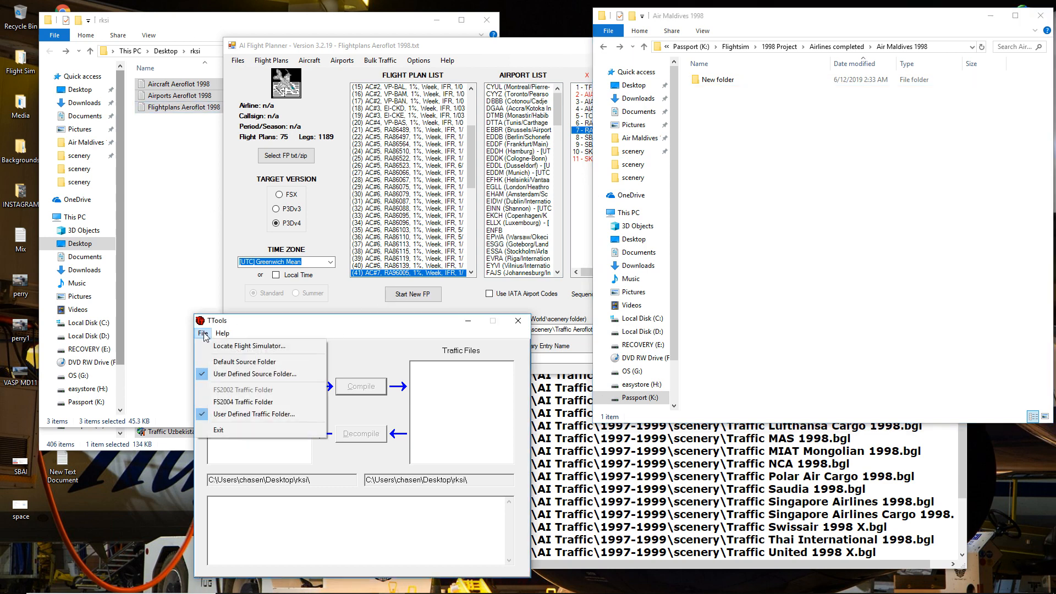
click(227, 377)
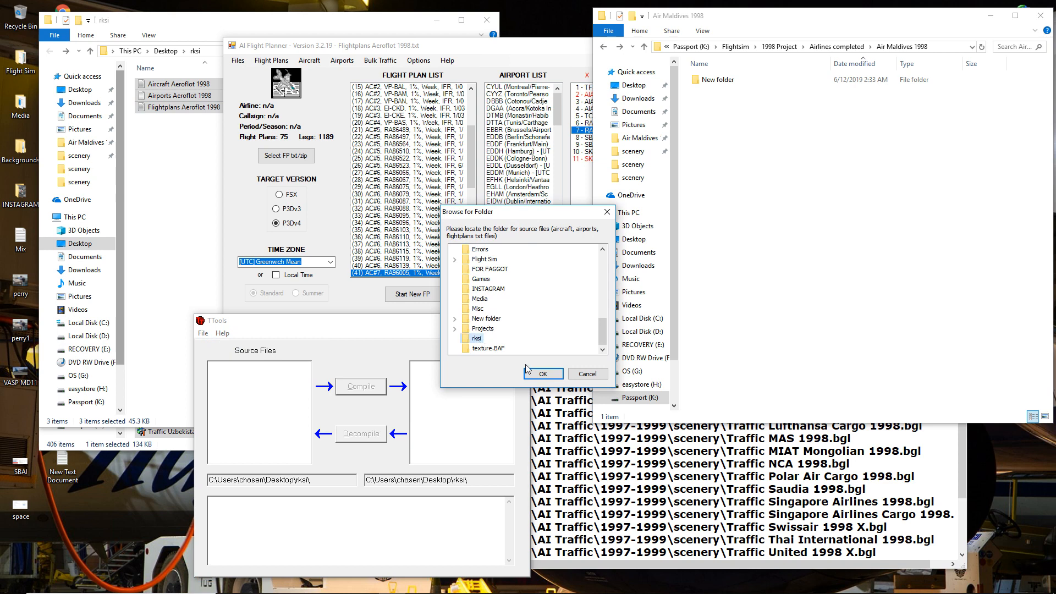
click(531, 372)
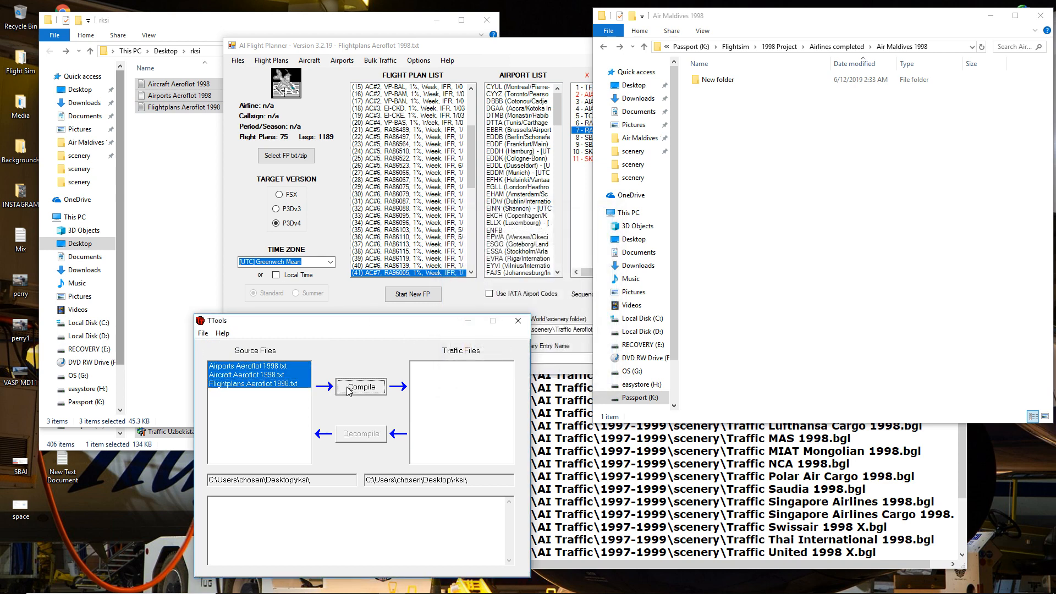
click(348, 390)
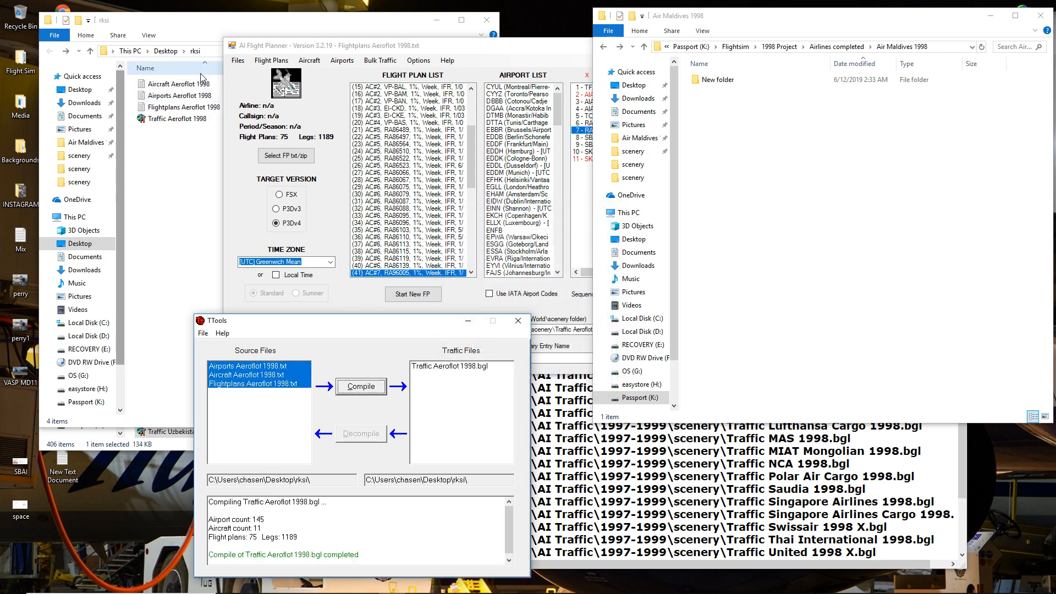
- Delete the Aircraft, Airports and Flightplans Aeroflot 1998 text files from the rksi folder
click(185, 107)
shift+click(199, 88)
right_click(199, 88)
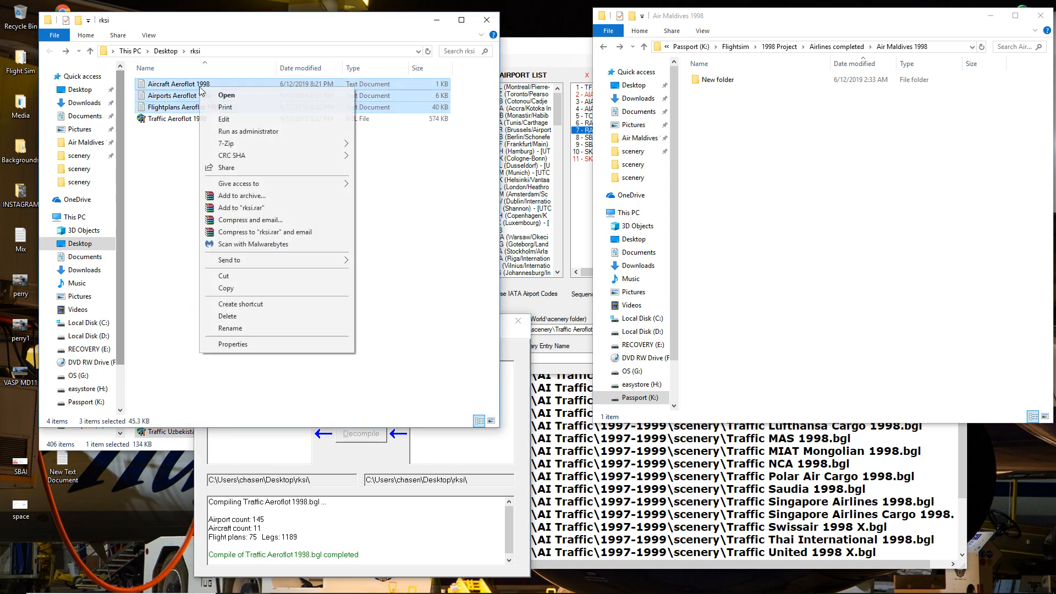
click(269, 318)
- Move the compiled Traffic Aeroflot 1998 file from rksi into the 1997-1999 scenery folder, replacing the existing file there
drag(220, 20, 520, 14)
right_click(459, 79)
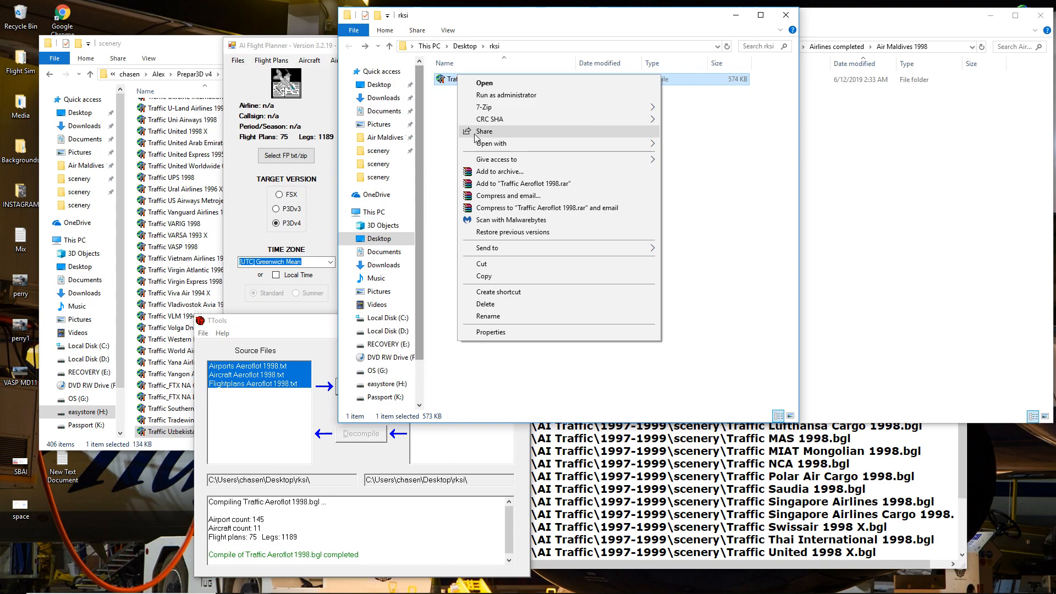
click(485, 265)
click(159, 179)
scroll(189, 165, up, 20)
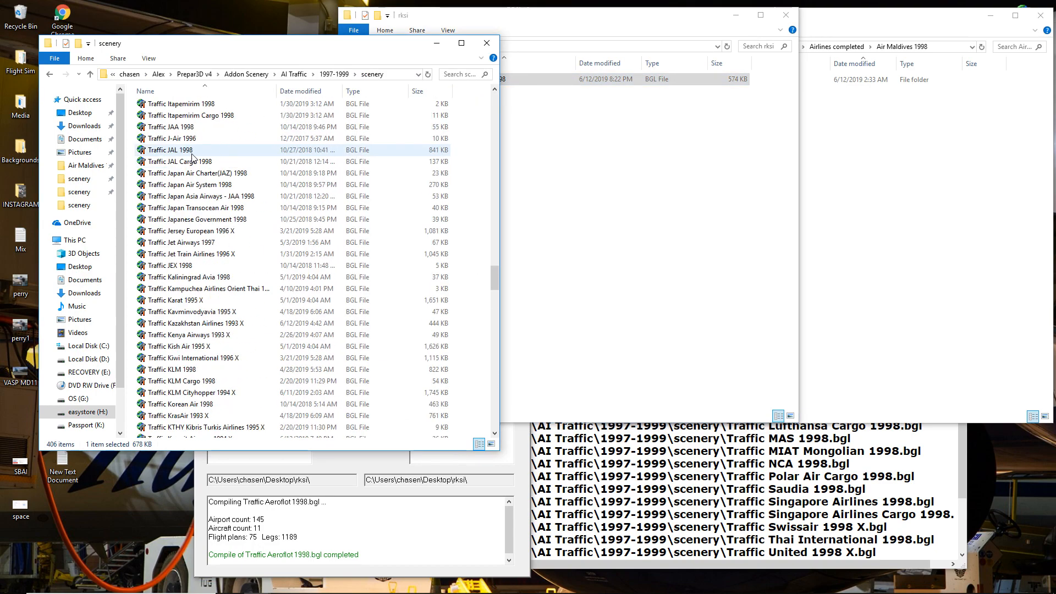
scroll(196, 155, up, 20)
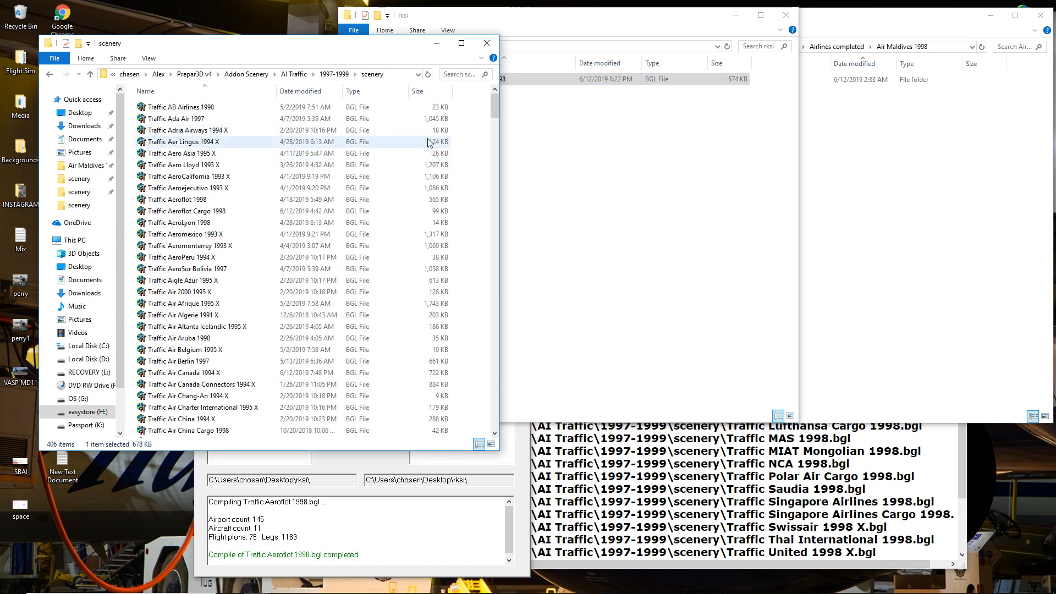
right_click(476, 149)
click(504, 225)
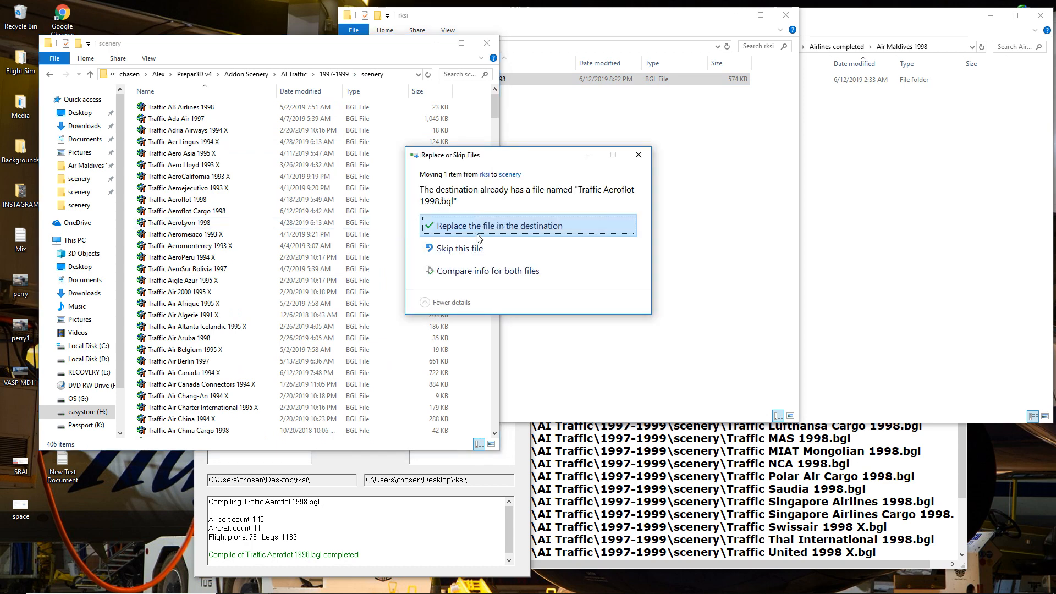
click(479, 226)
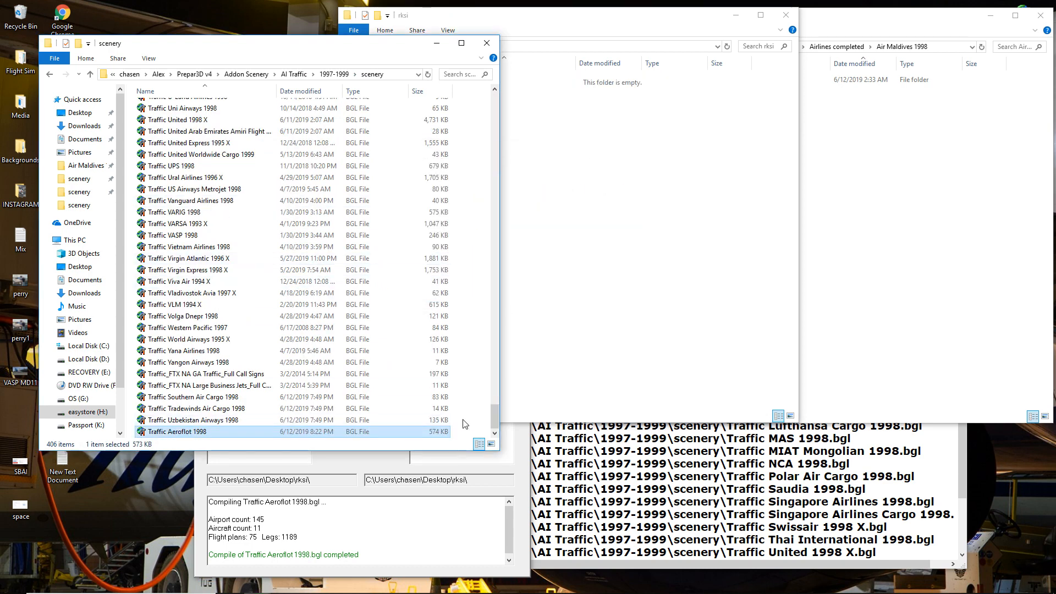
- Sort the scenery folder by name in ascending order to show the replaced Traffic Aeroflot 1998 file in its alphabetical place
click(165, 91)
scroll(287, 171, up, 4)
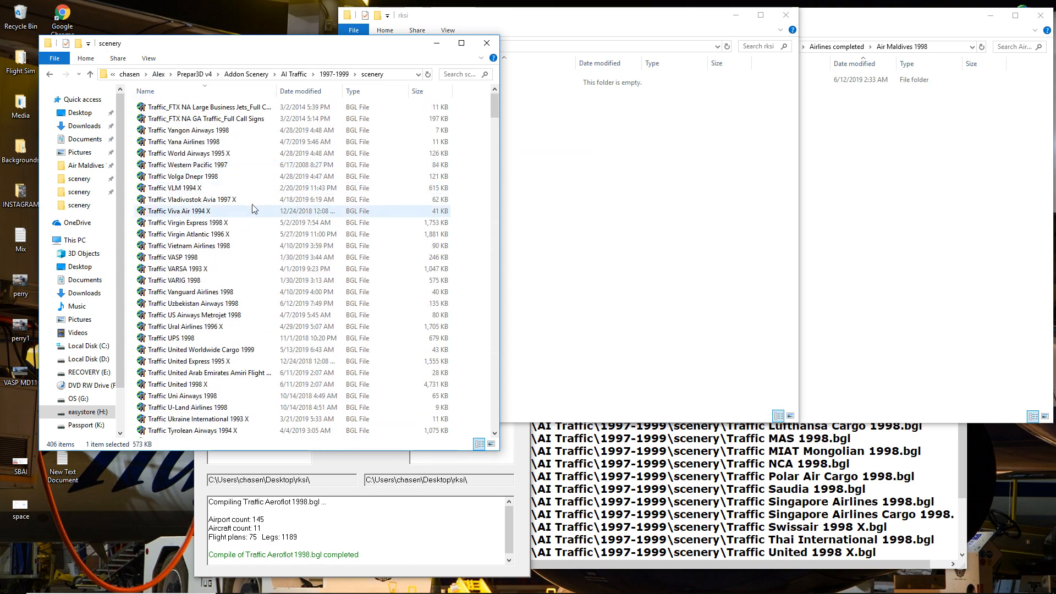
click(187, 94)
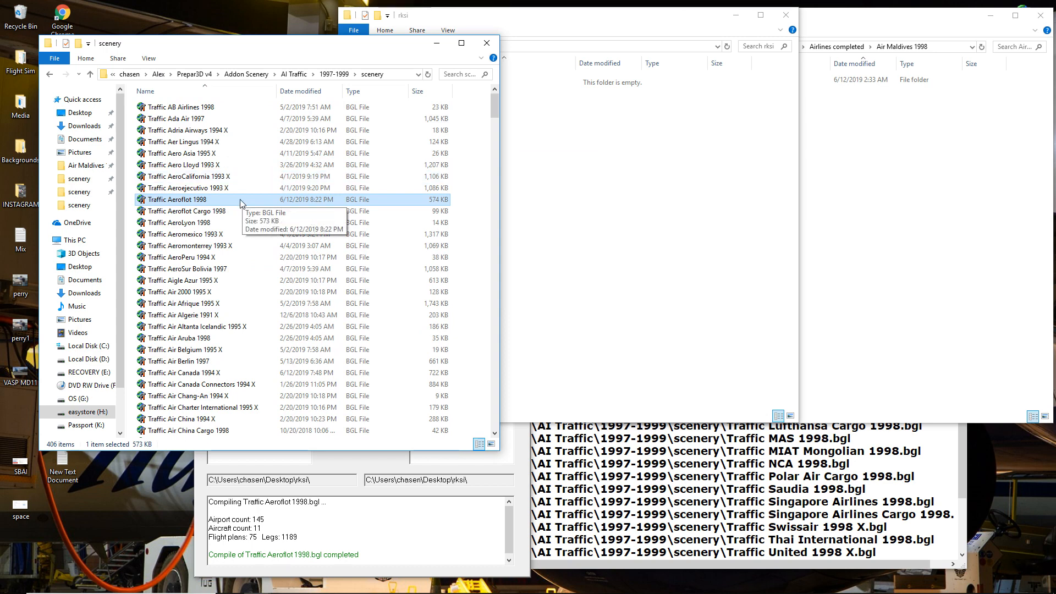
- Delete the Traffic Aeroflot 1998 line from the RKSS list in Notepad and minimise the list
click(666, 451)
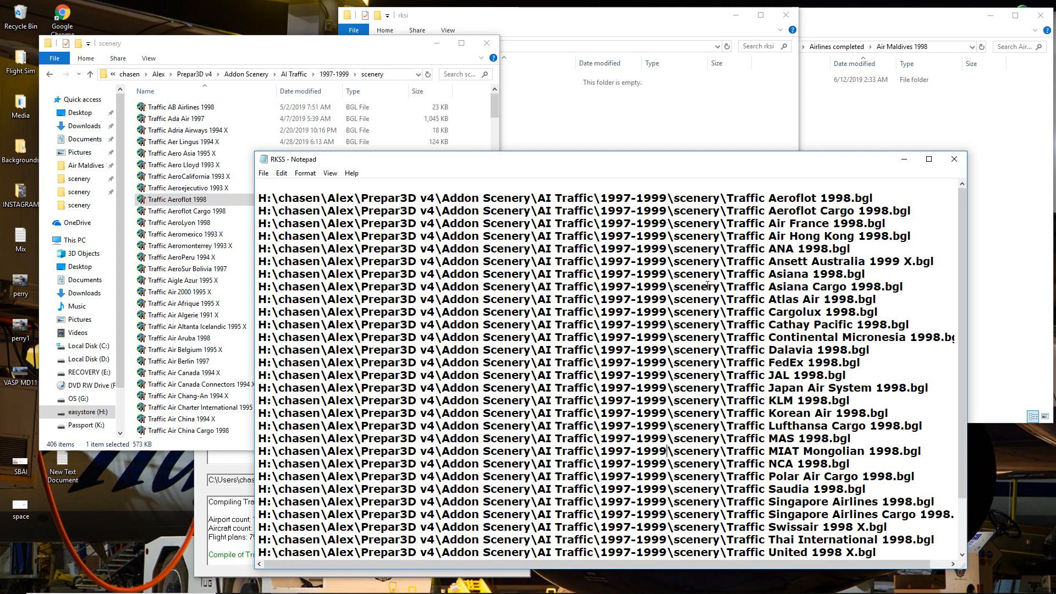
click(655, 140)
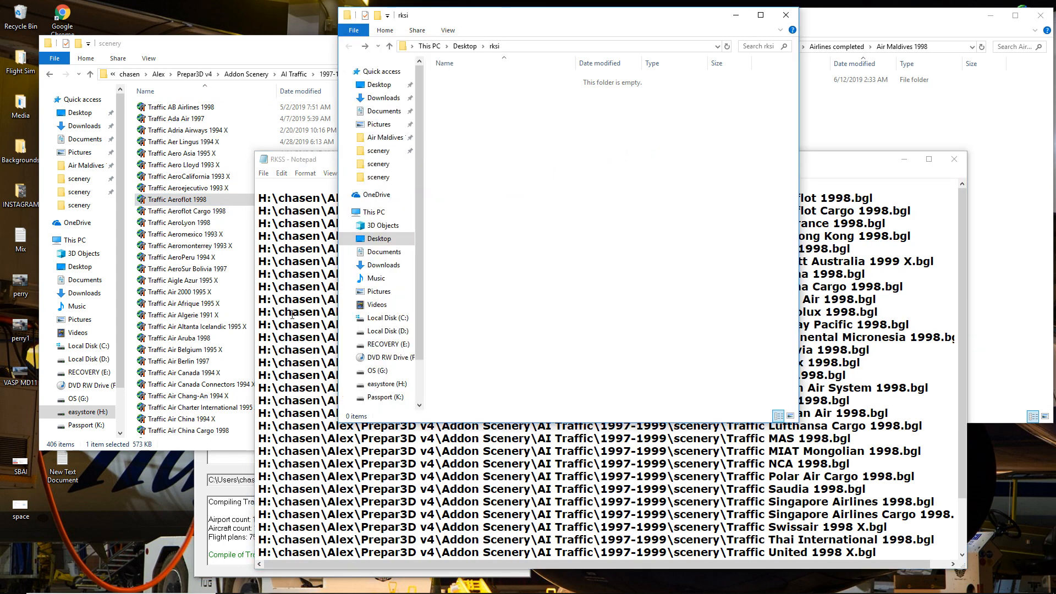
mouse_move(231, 593)
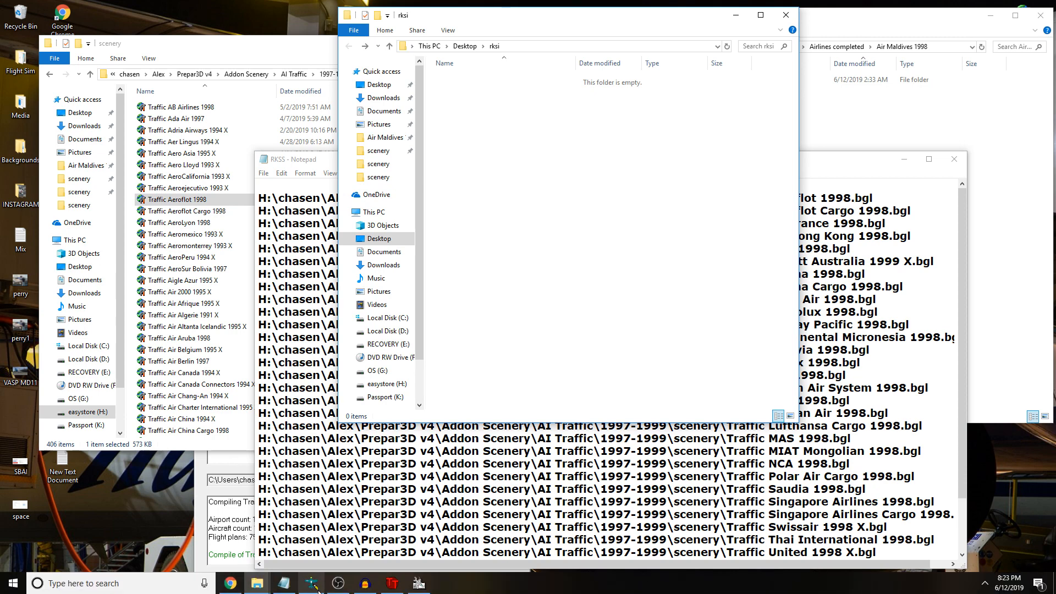
click(418, 584)
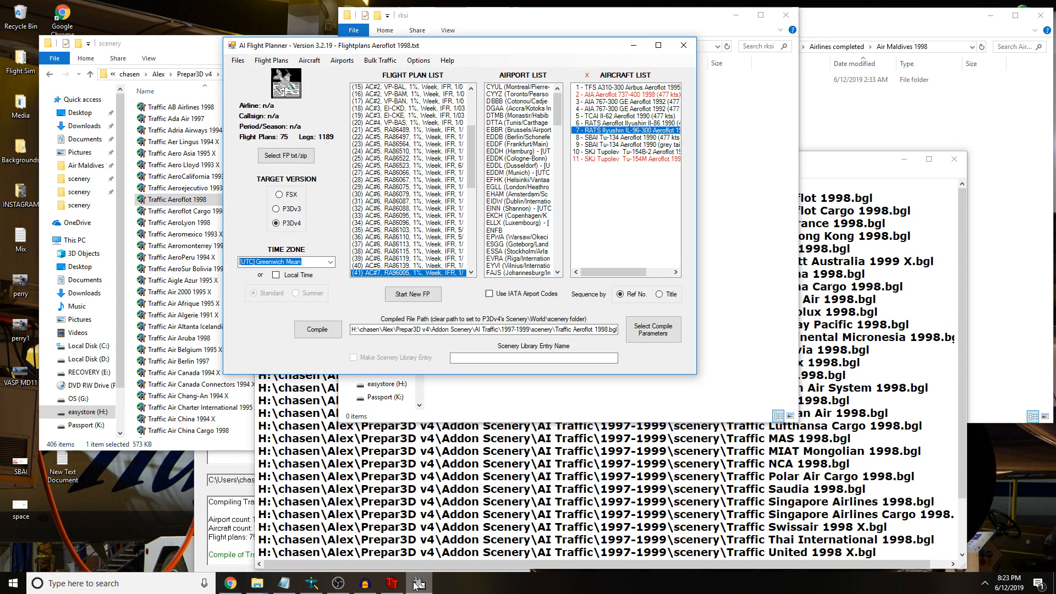
click(237, 60)
click(880, 235)
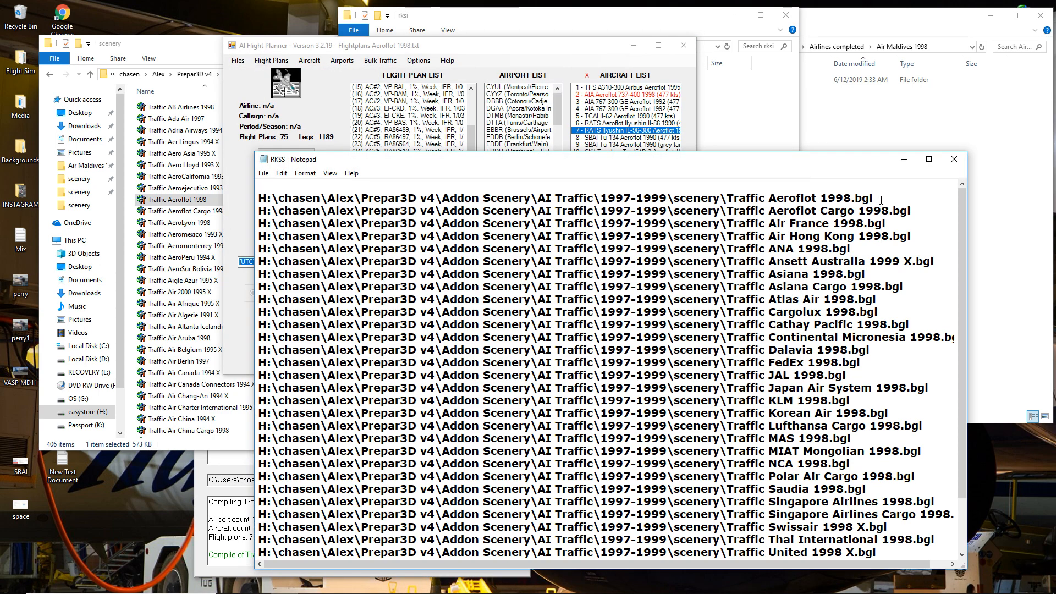
drag(881, 199, 358, 178)
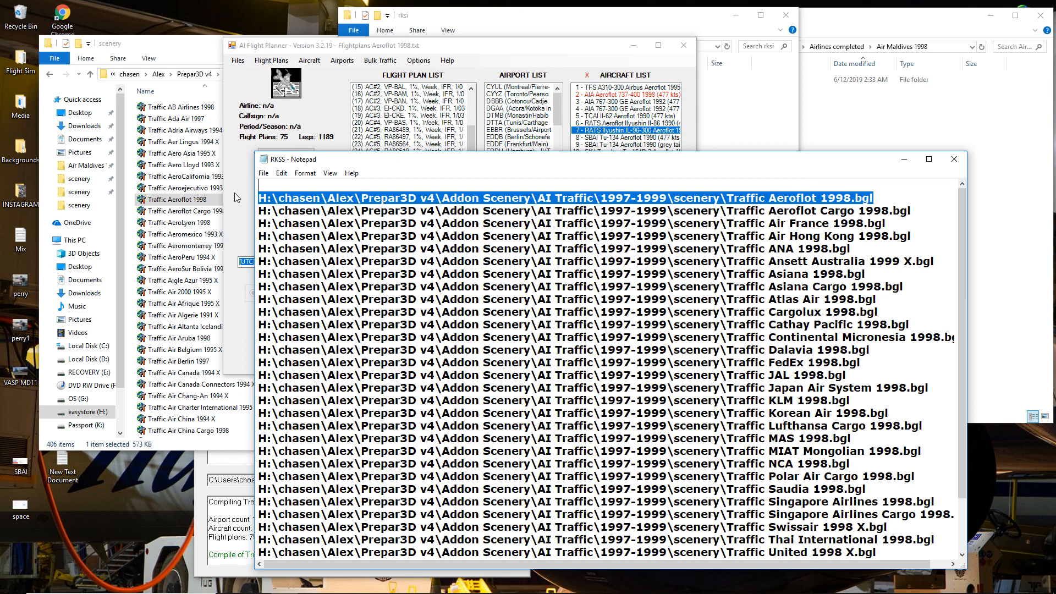
key(Delete)
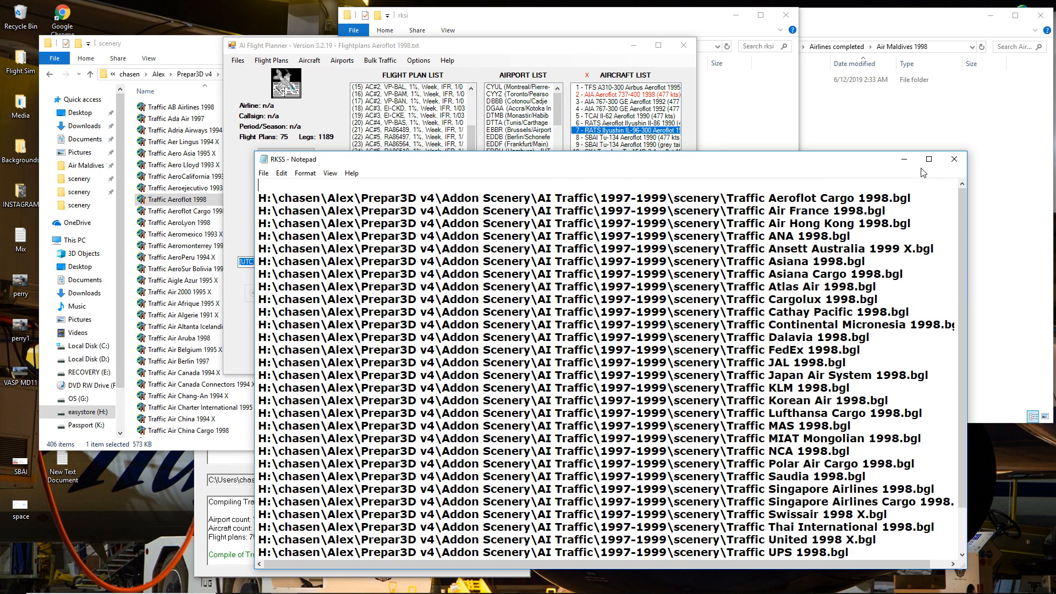
click(904, 159)
- Start opening a traffic BGL file in AI Flight Planner and delete the Traffic Aeroflot Cargo 1998 line from the RKSS list
click(271, 60)
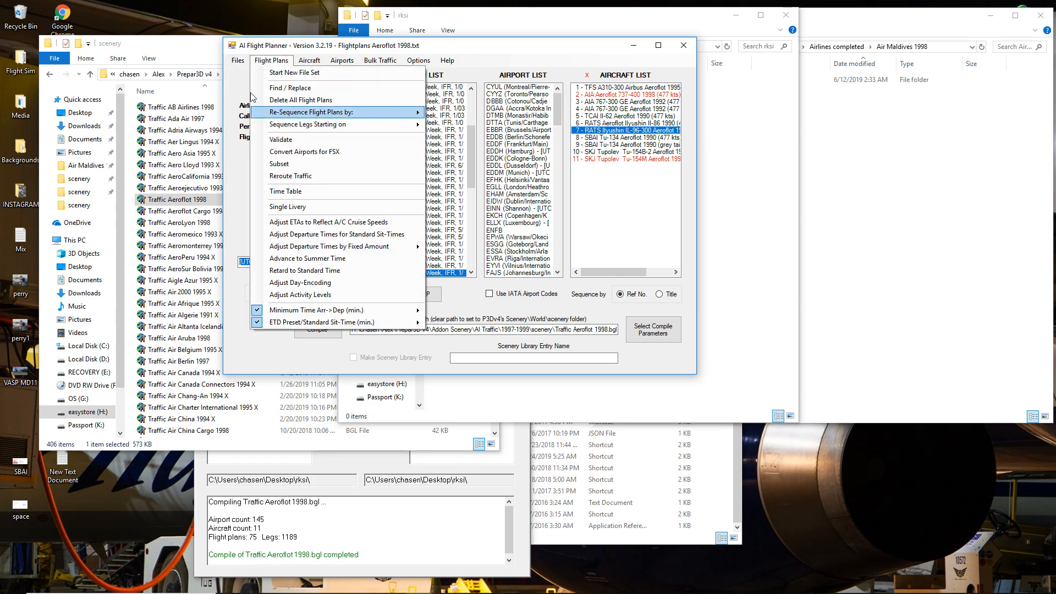
click(238, 61)
click(260, 86)
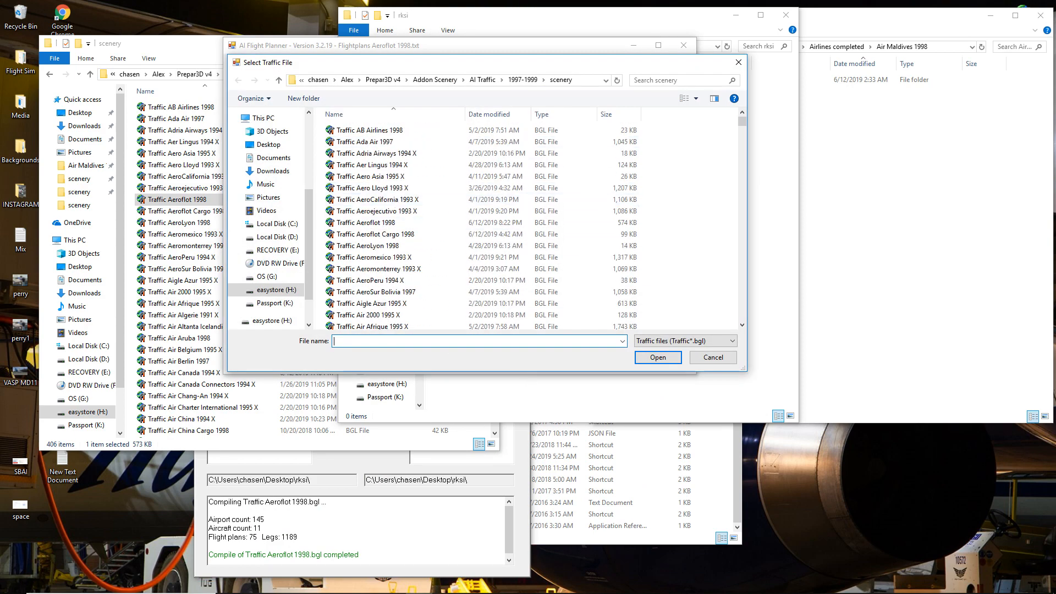
click(285, 585)
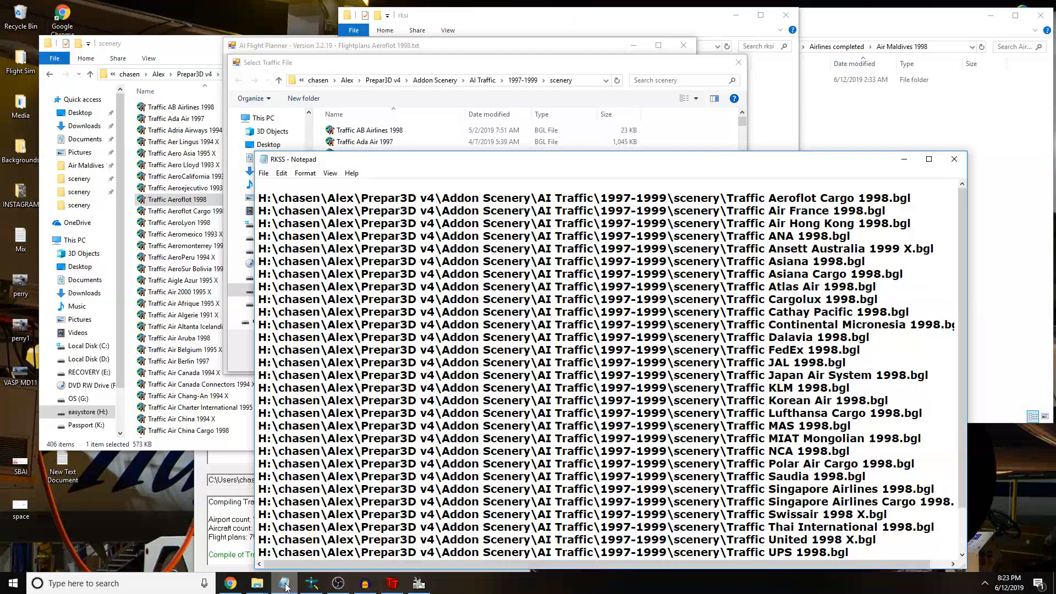
drag(911, 199, 302, 185)
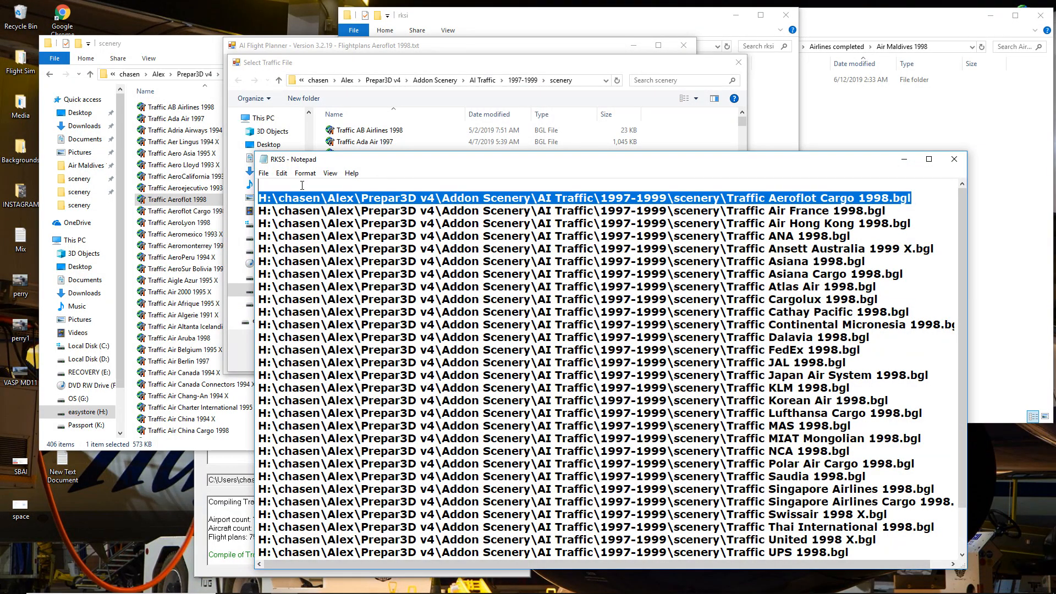
key(Delete)
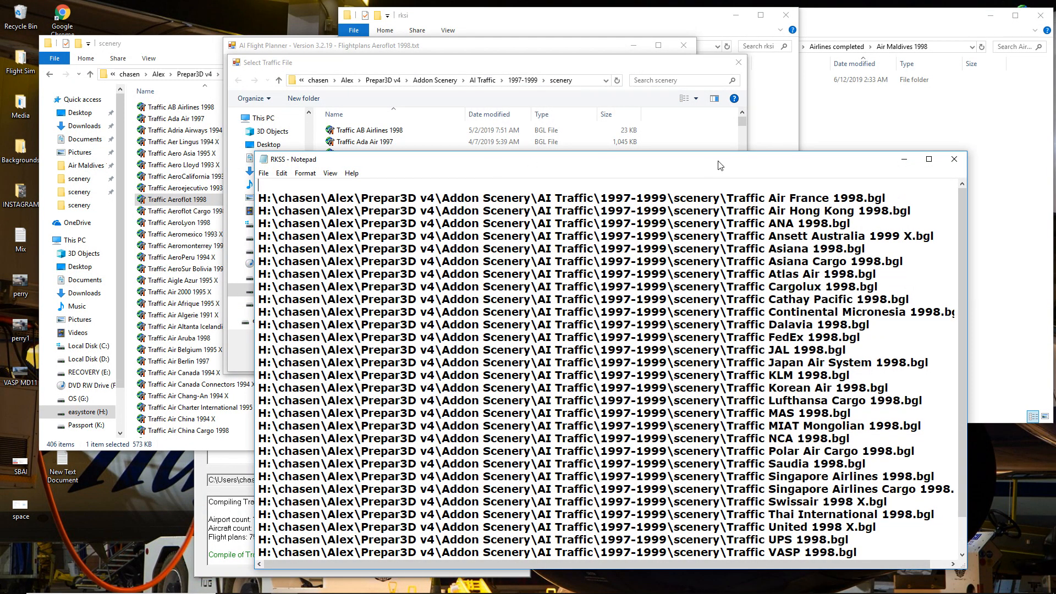
click(905, 160)
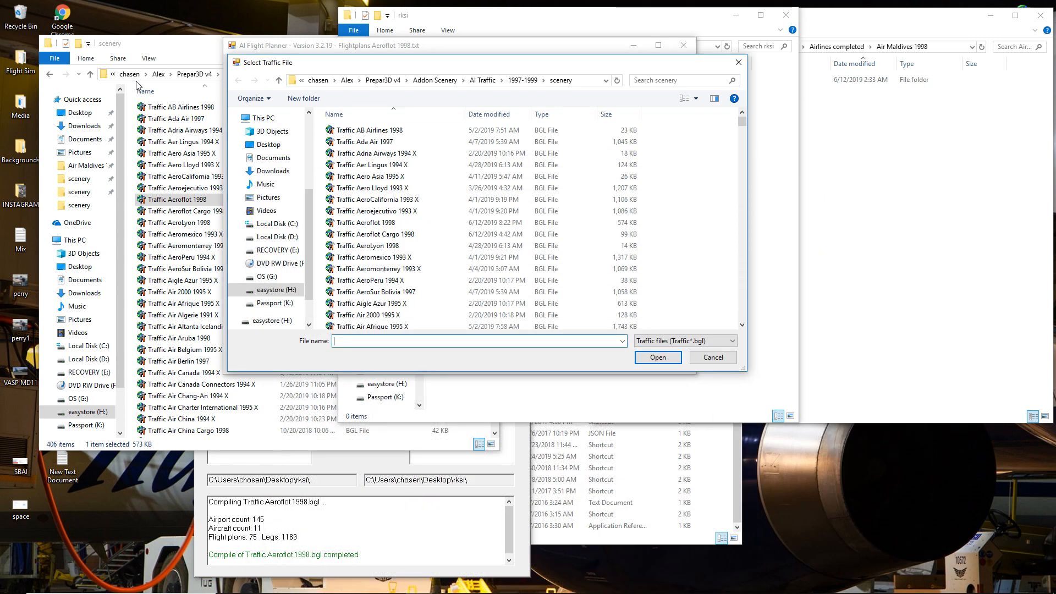
- Load the Traffic Air France 1998 file from the 1997-1999 scenery folder and close its validation report
drag(309, 67, 474, 116)
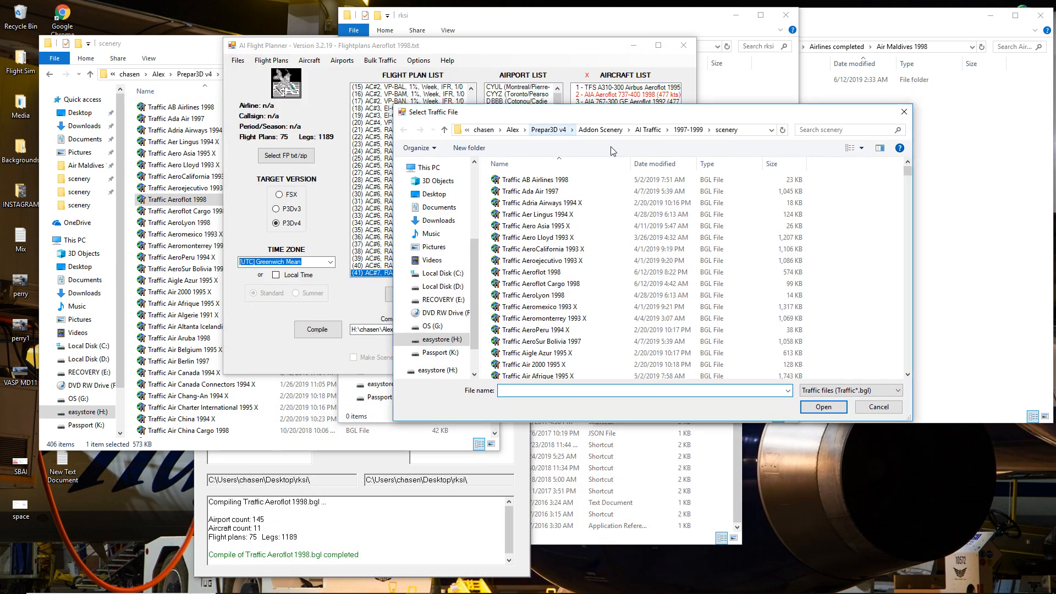
scroll(607, 259, down, 4)
scroll(605, 264, down, 5)
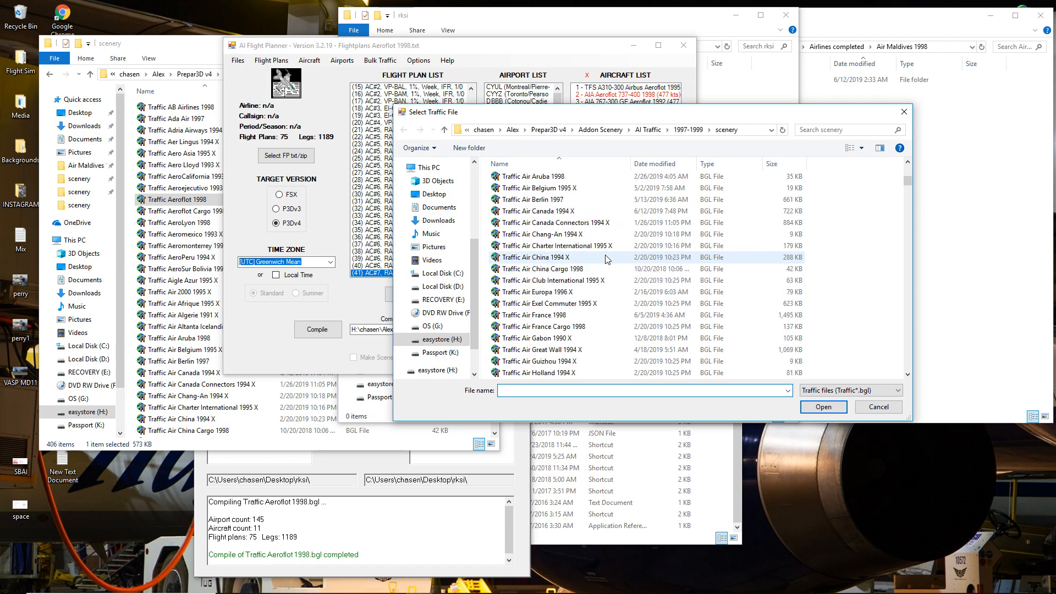
double_click(550, 246)
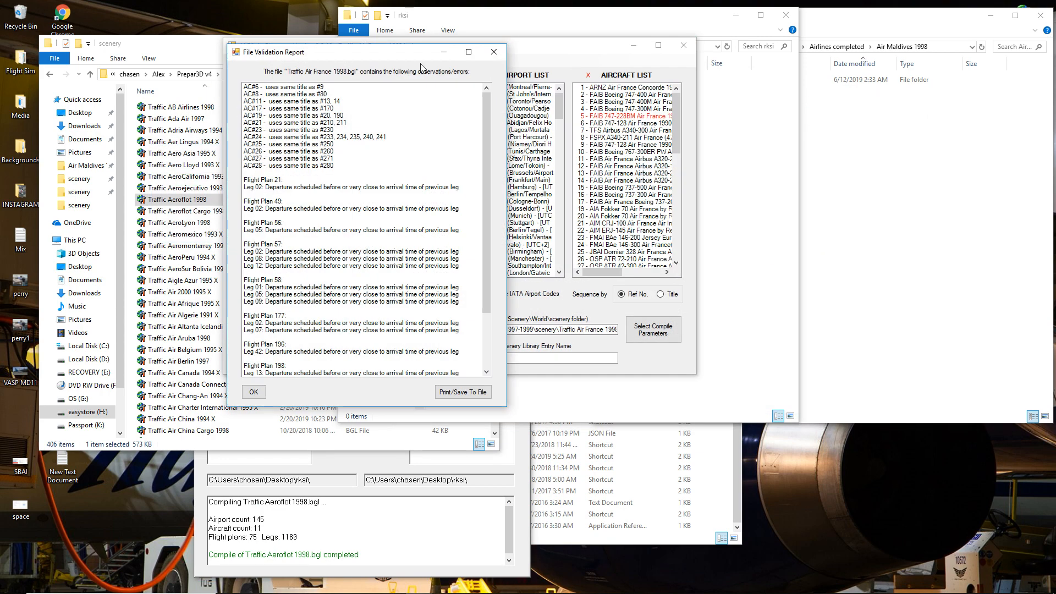
click(493, 60)
- Find all Air France flight plans with destination RKSS, with RKSI as the replacement value, and examine the matches in the flight plan list
click(271, 61)
mouse_move(305, 64)
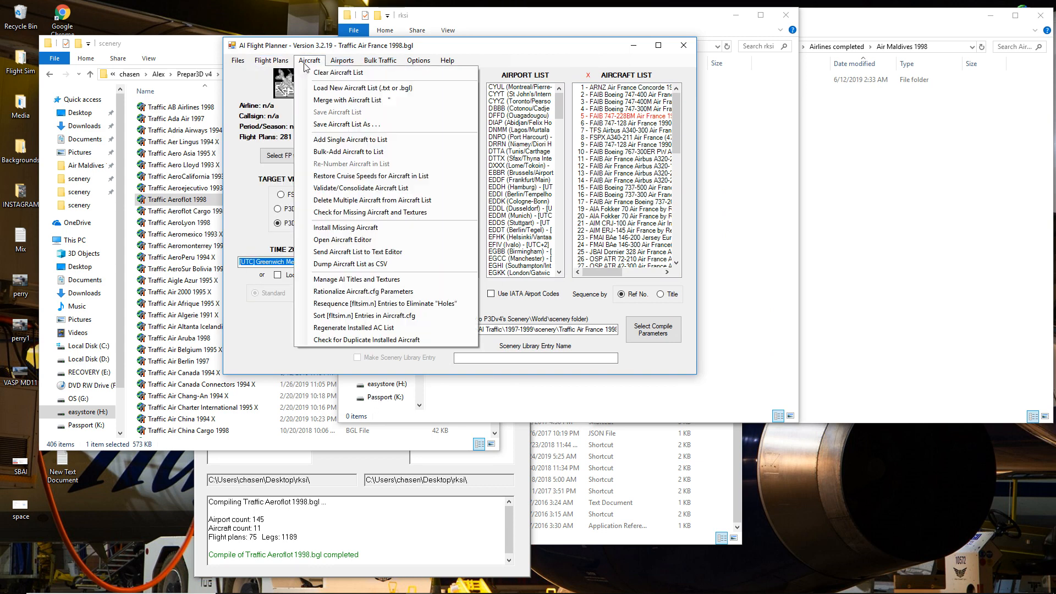
mouse_move(271, 60)
click(286, 88)
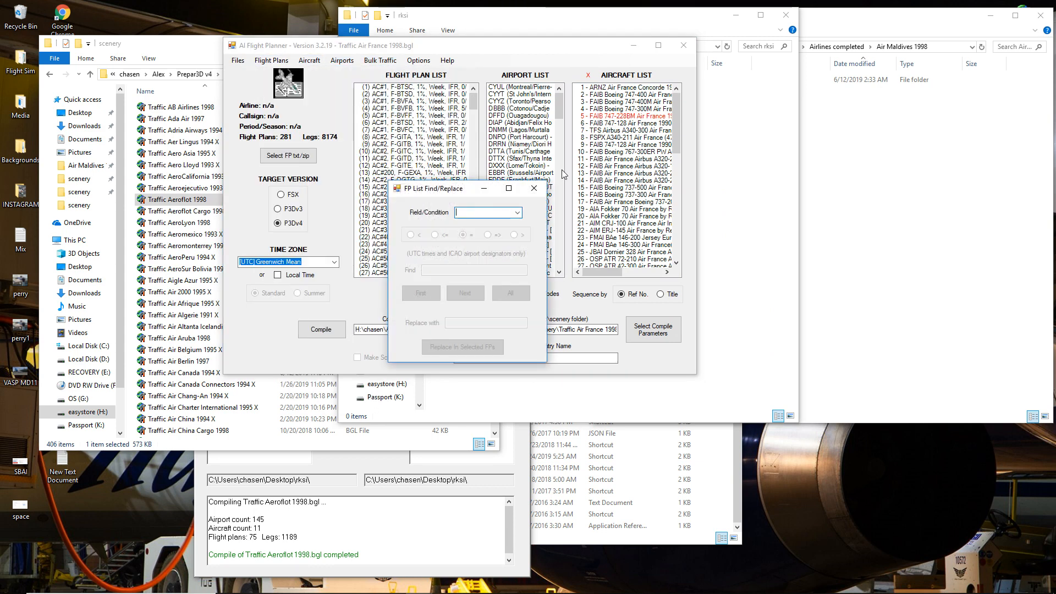
click(520, 212)
click(489, 317)
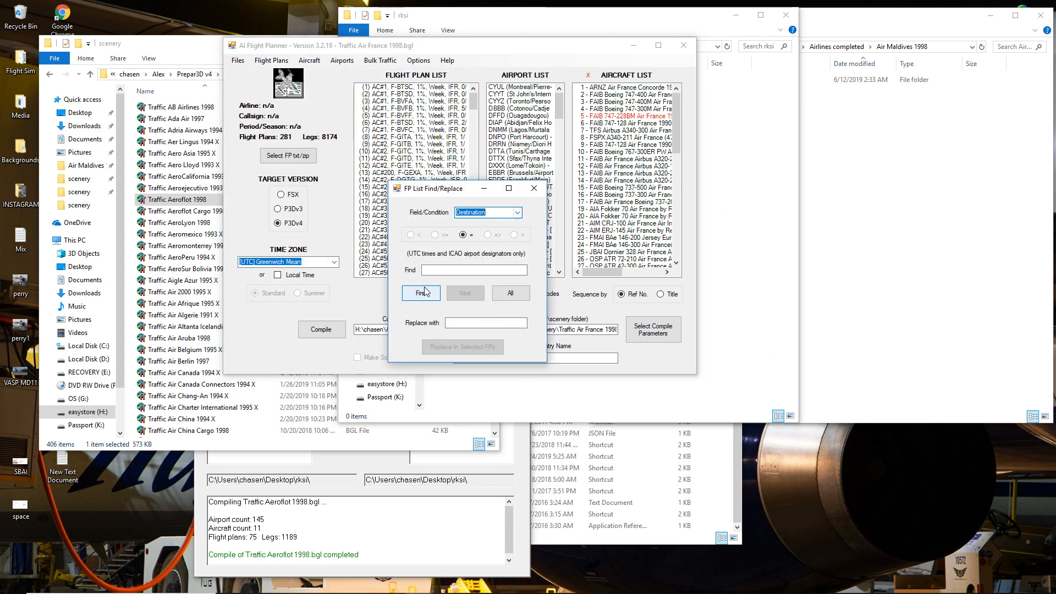
click(477, 269)
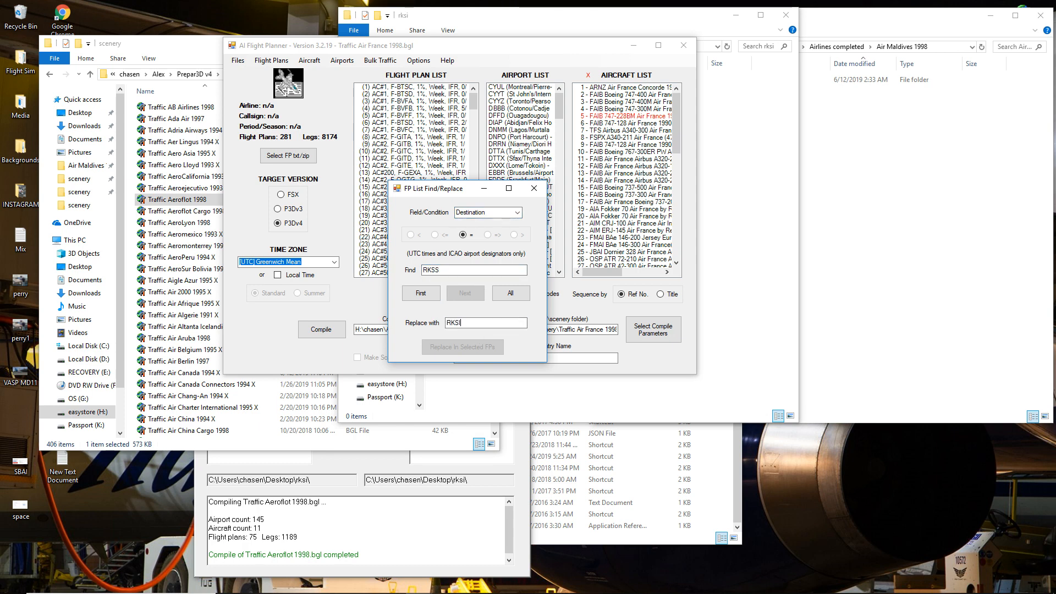
click(518, 293)
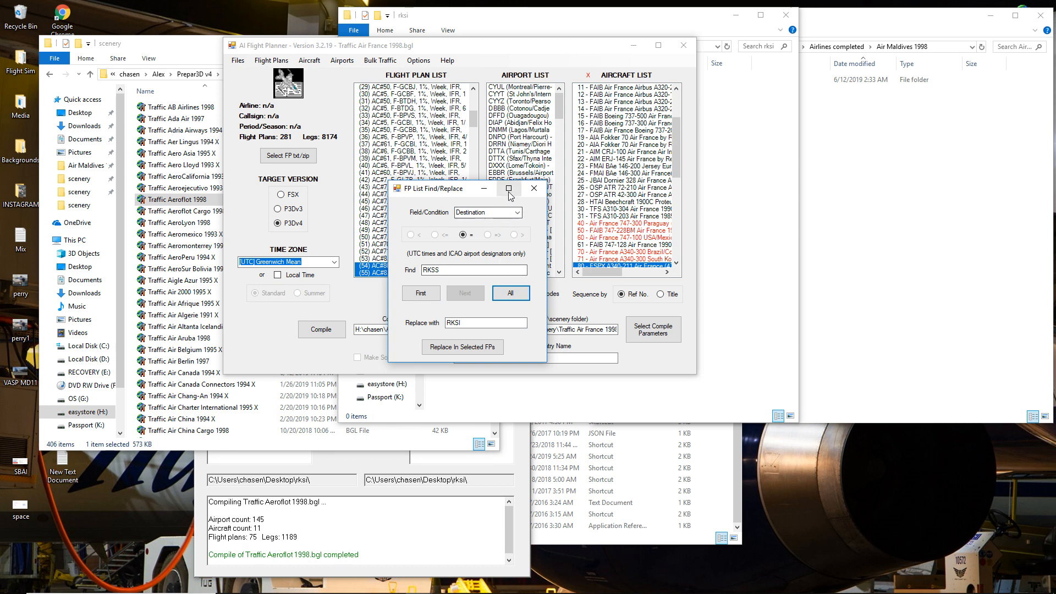
click(535, 190)
scroll(413, 165, down, 3)
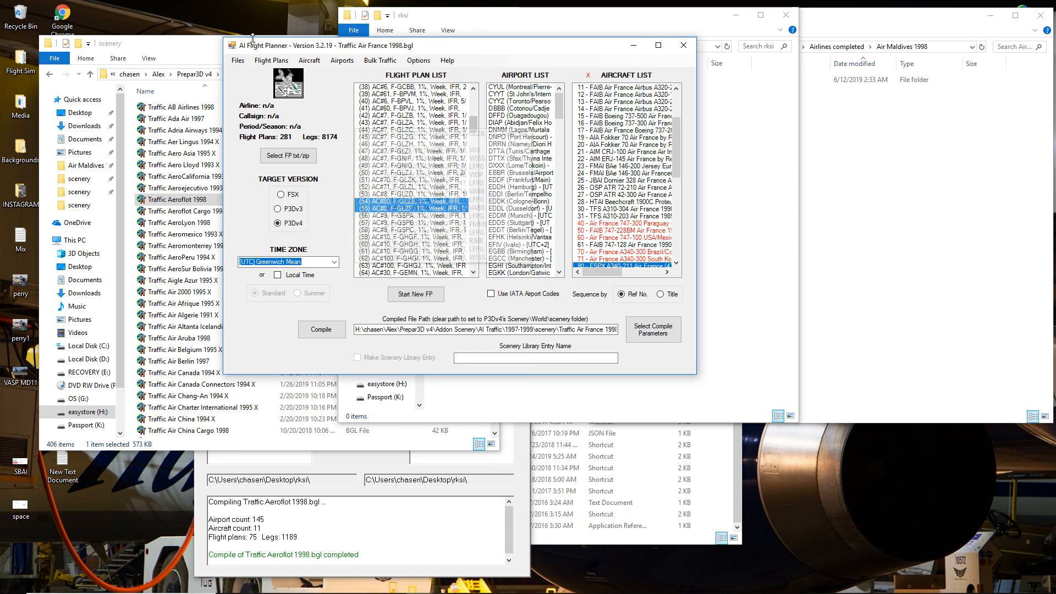
- Replace destination RKSS with RKSI in all matching Air France flight plans and close the find and replace dialog
click(272, 60)
click(351, 90)
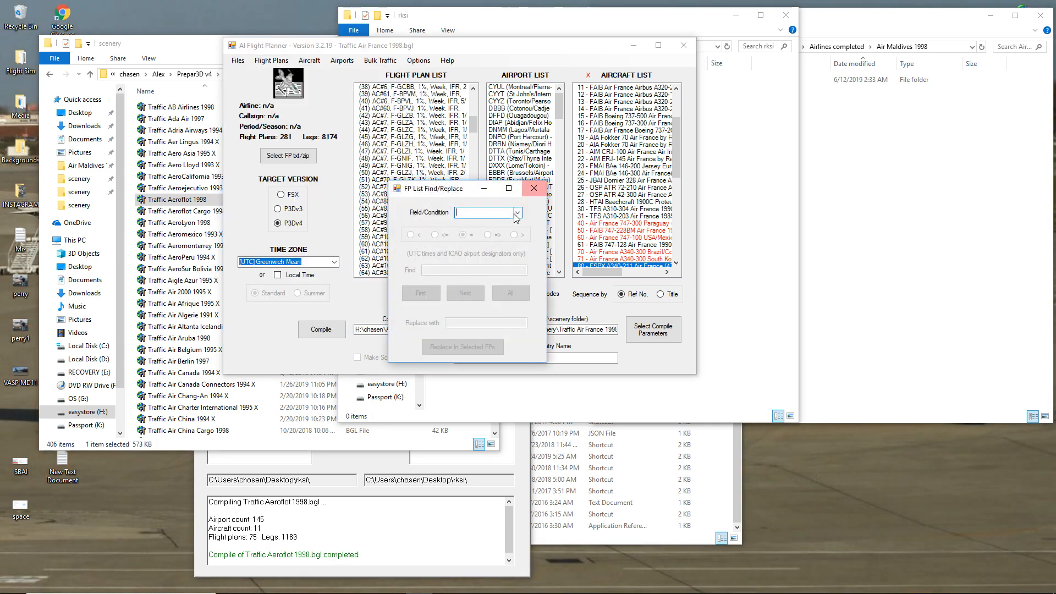
click(517, 212)
click(483, 316)
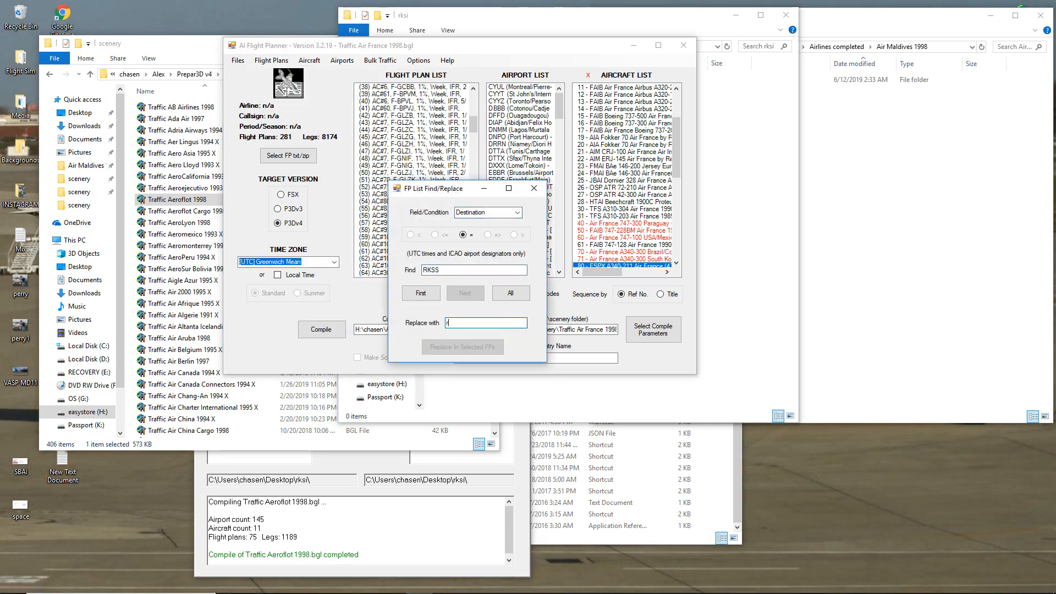
click(510, 293)
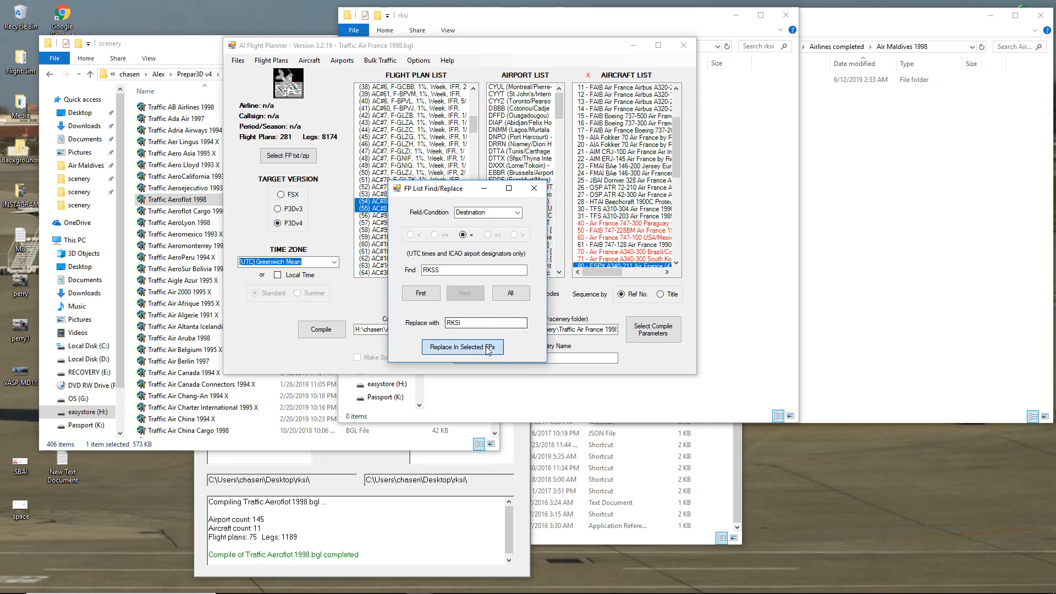
click(465, 346)
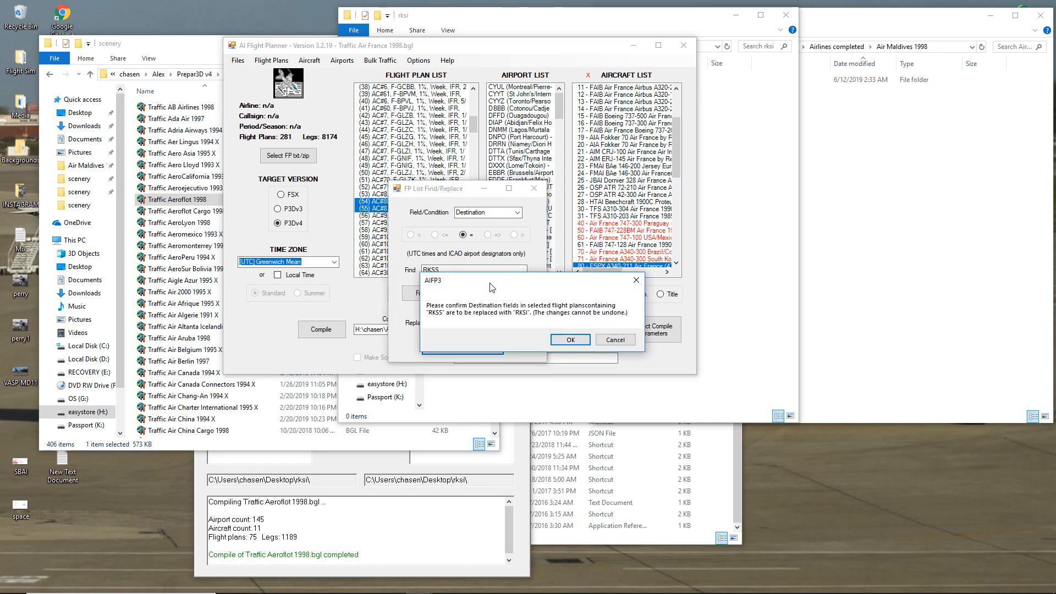
drag(497, 287, 638, 253)
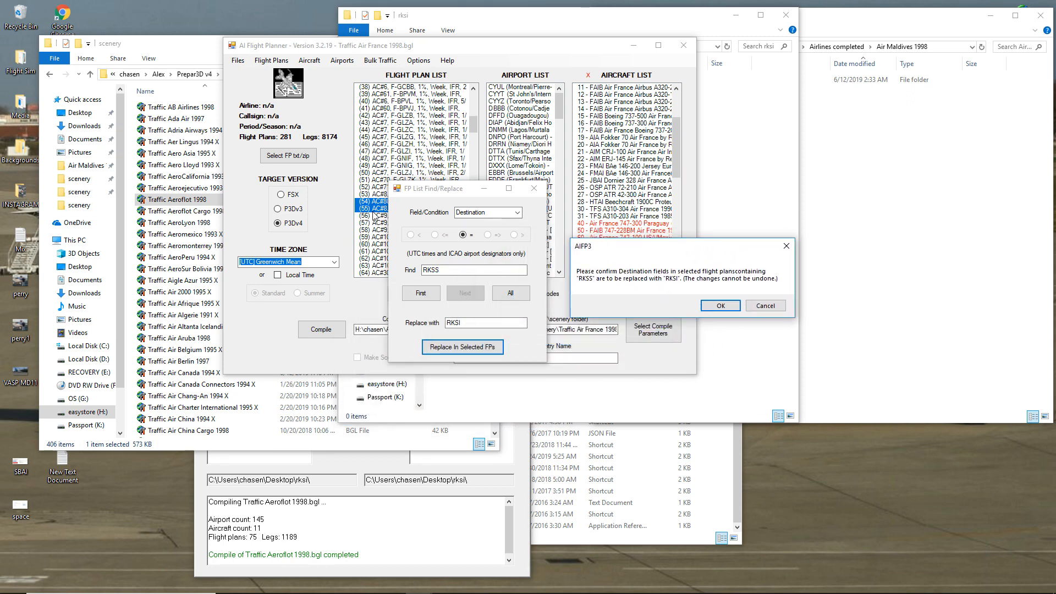
drag(666, 267, 660, 270)
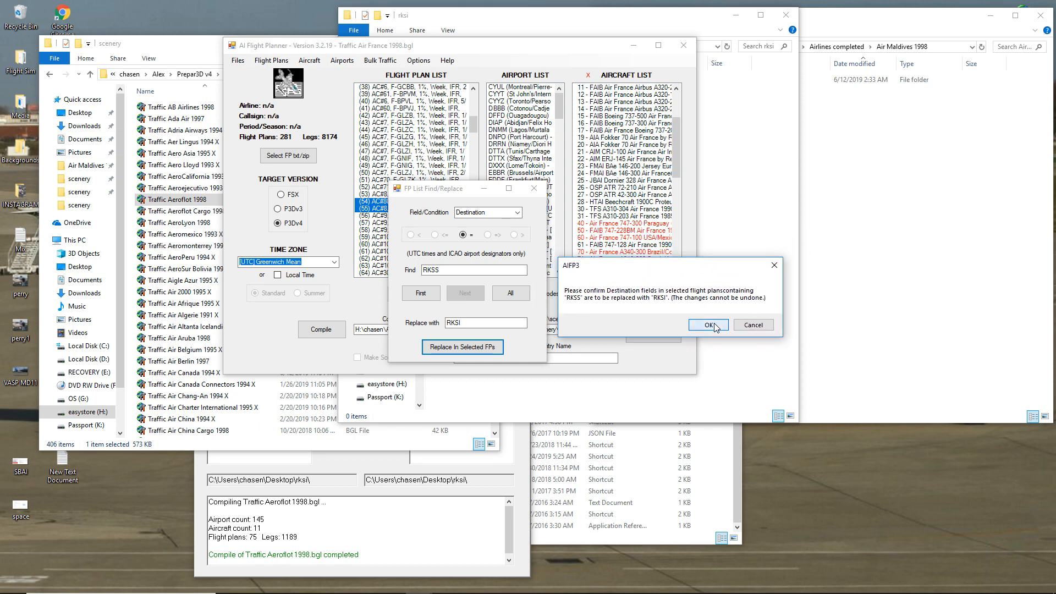
click(710, 325)
click(544, 188)
- Save the Air France file set as Flightplans Air France 1998 in the Air Maldives 1998 folder, without an underscore in the name
click(238, 61)
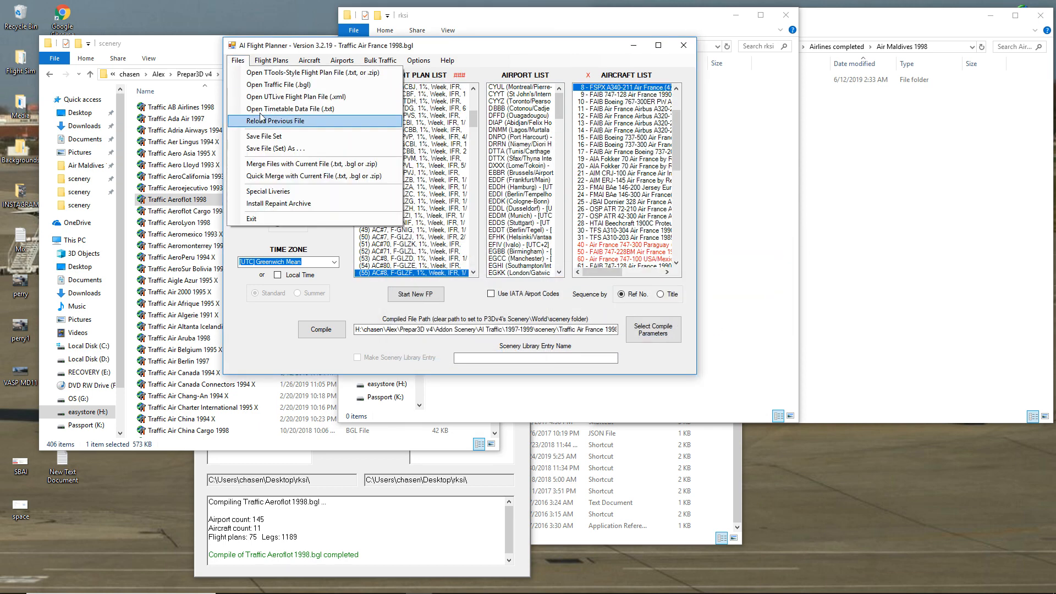
click(275, 145)
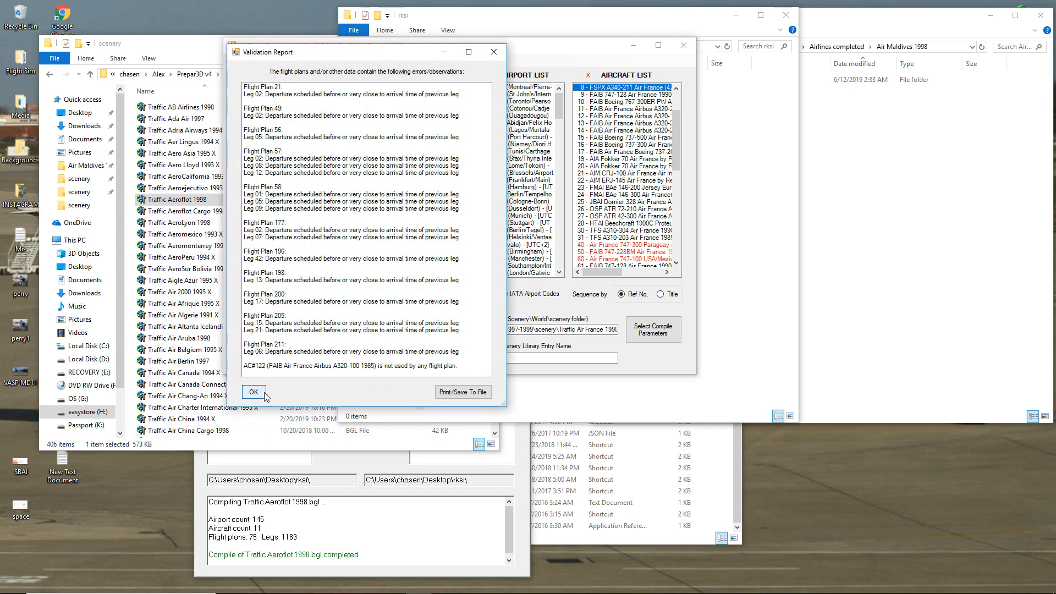
click(254, 392)
click(501, 369)
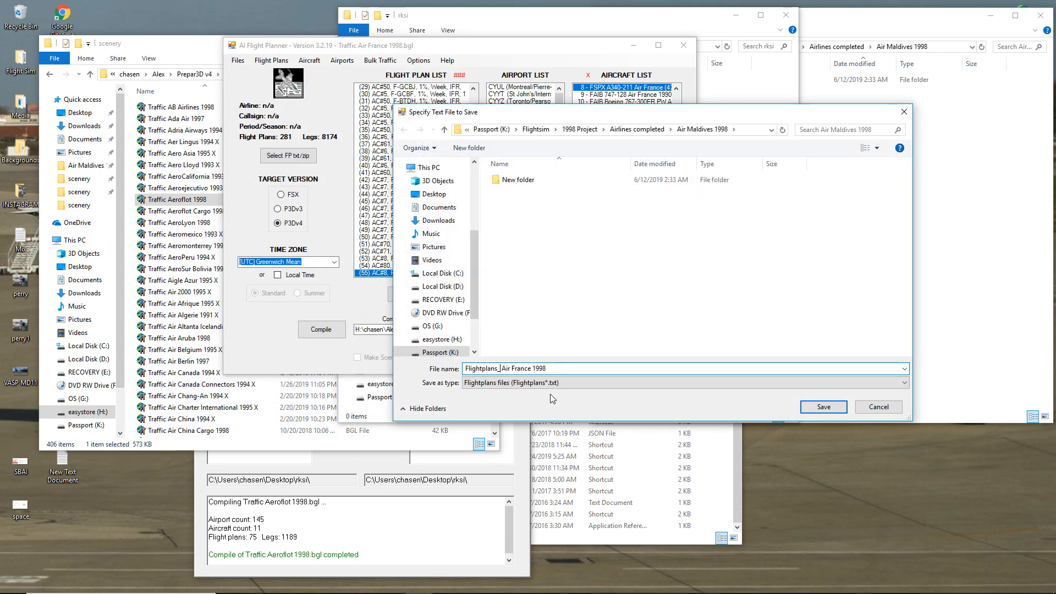
key(BackSpace)
click(813, 406)
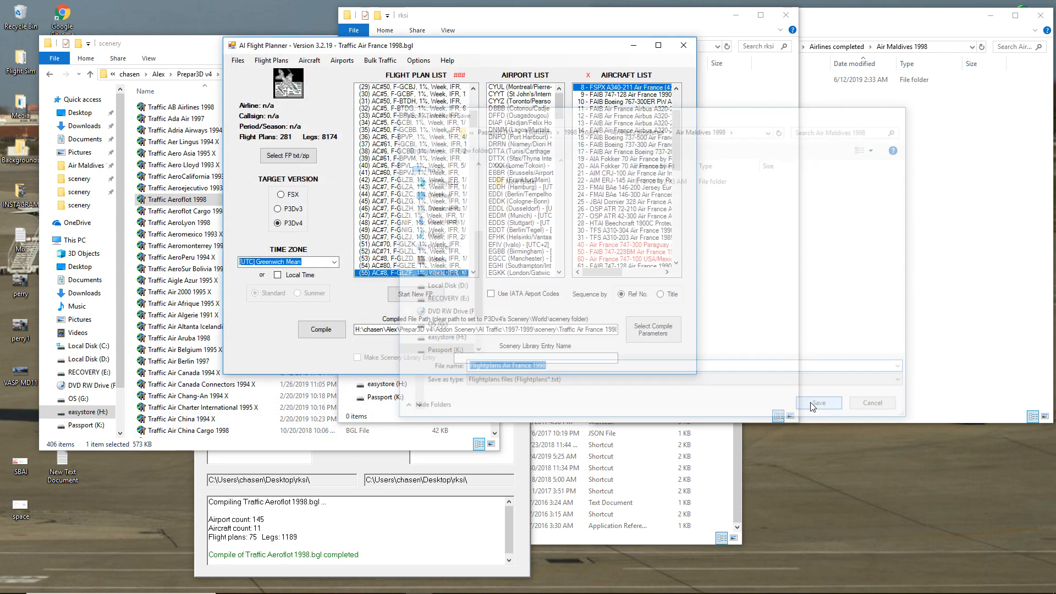
click(552, 340)
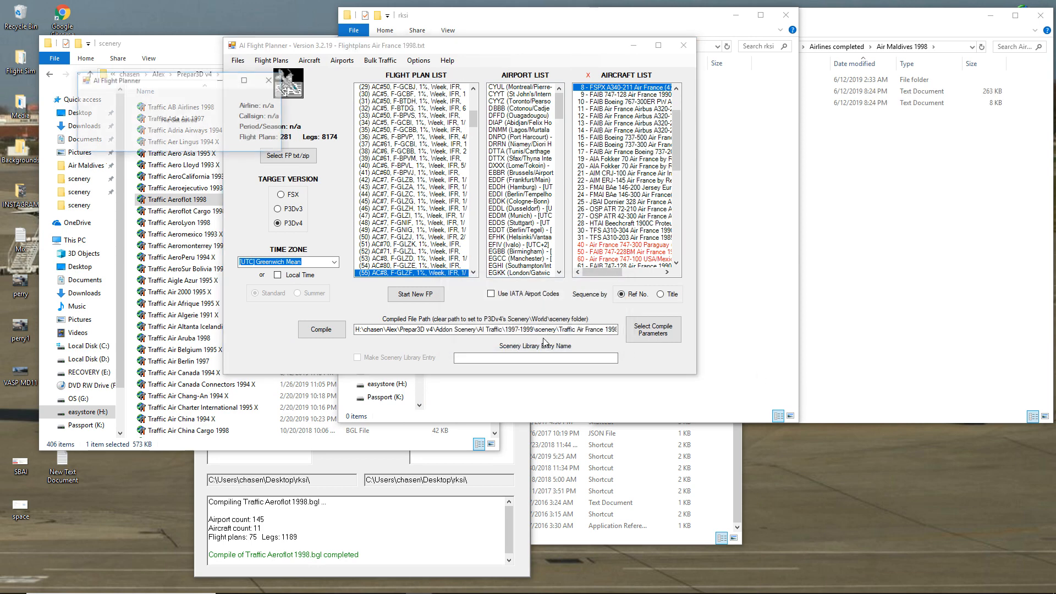
- Open the traffic file selection for loading, and remove the Traffic Air France 1998 entry from the RKSS list in Notepad
click(237, 61)
click(266, 86)
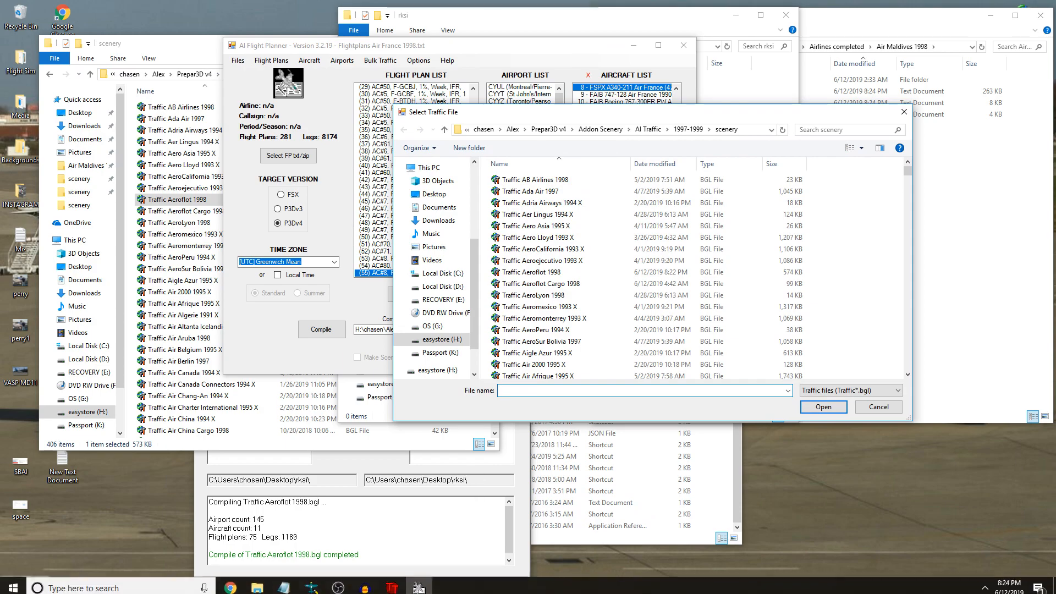
click(284, 587)
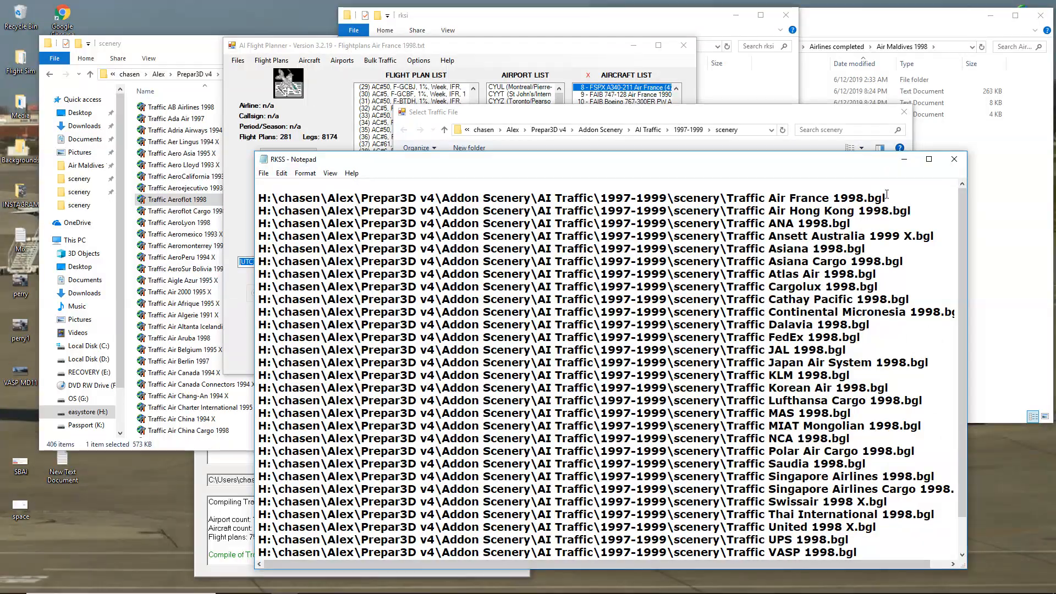
drag(887, 194, 257, 197)
key(BackSpace)
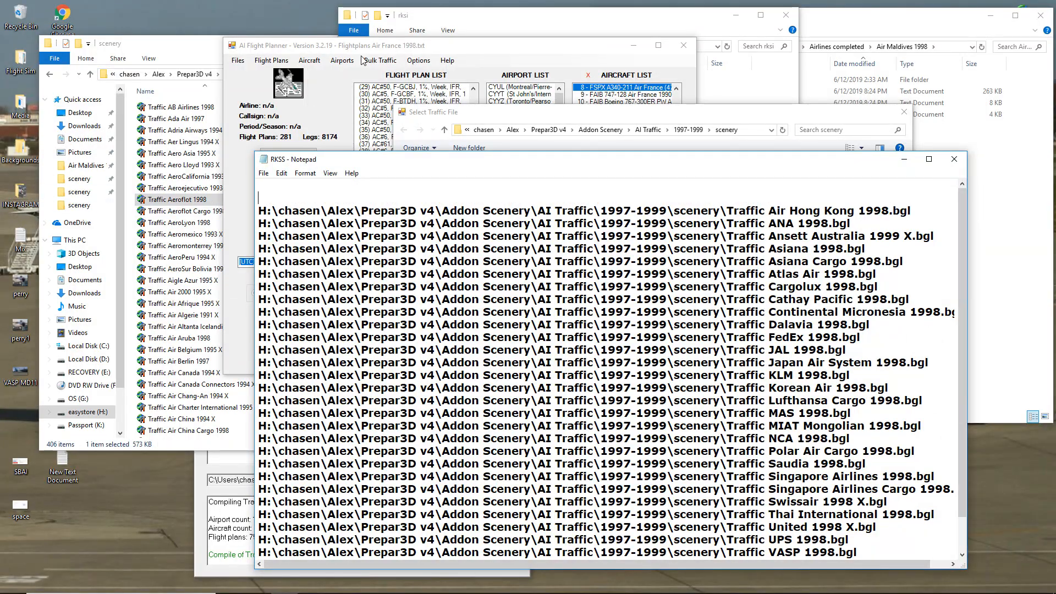
- Return to AI Flight Planner and load Traffic Air Hong Kong 1998 from the 1997-1999 scenery folder
click(329, 50)
scroll(583, 275, down, 9)
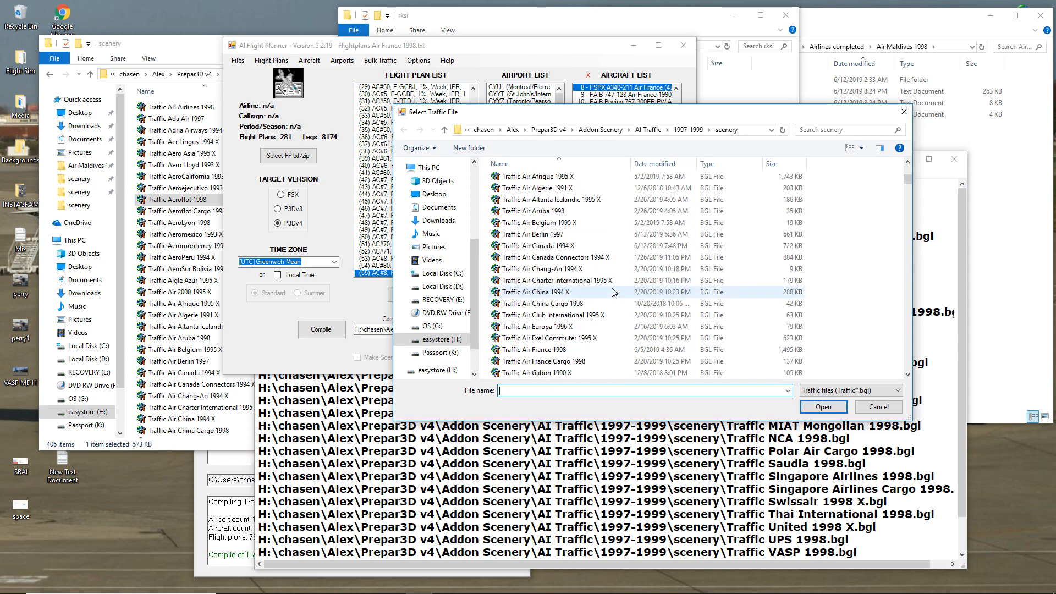
scroll(574, 344, down, 1)
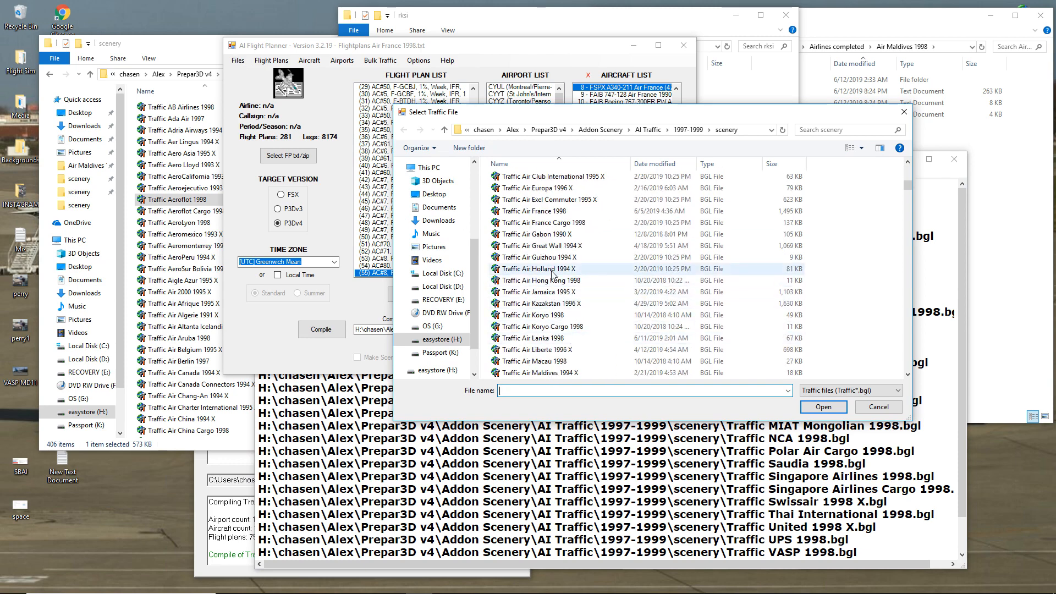
double_click(535, 213)
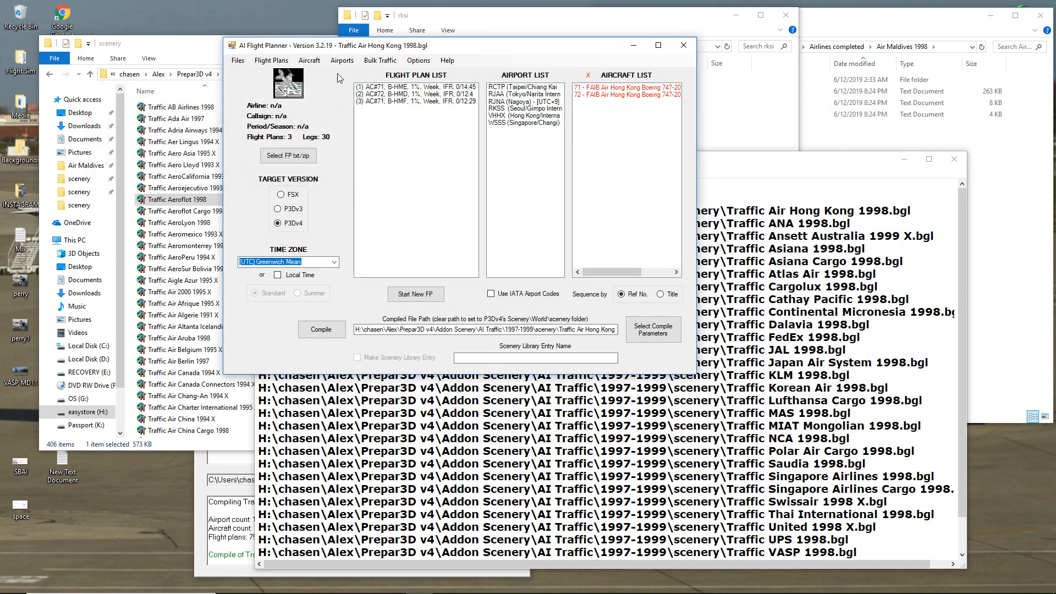
- Replace destination RKSS with RKSI in all matching Air Hong Kong flight plans and close the find and replace dialog
click(341, 60)
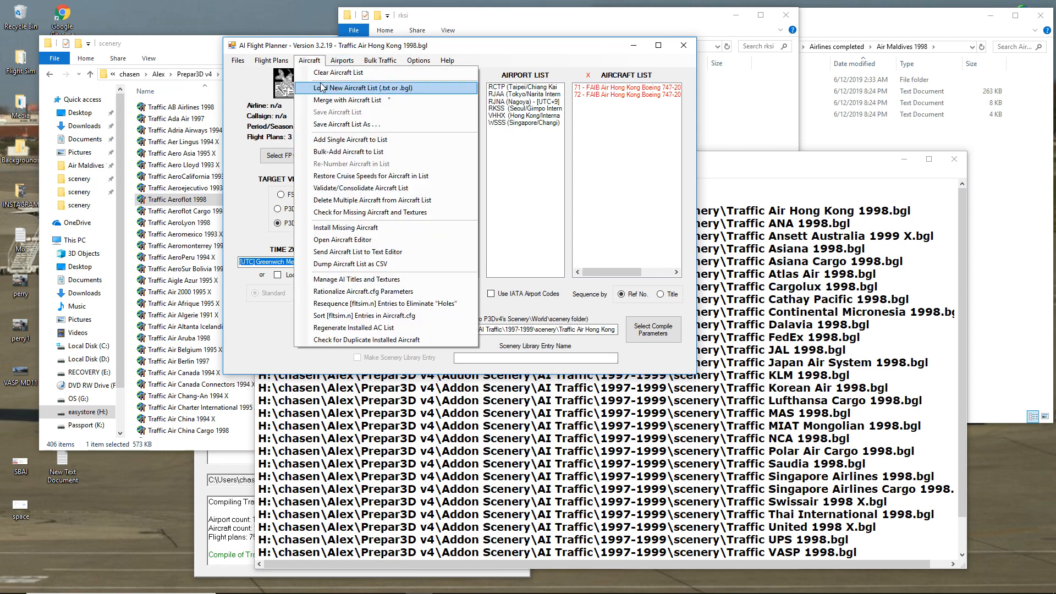
mouse_move(368, 64)
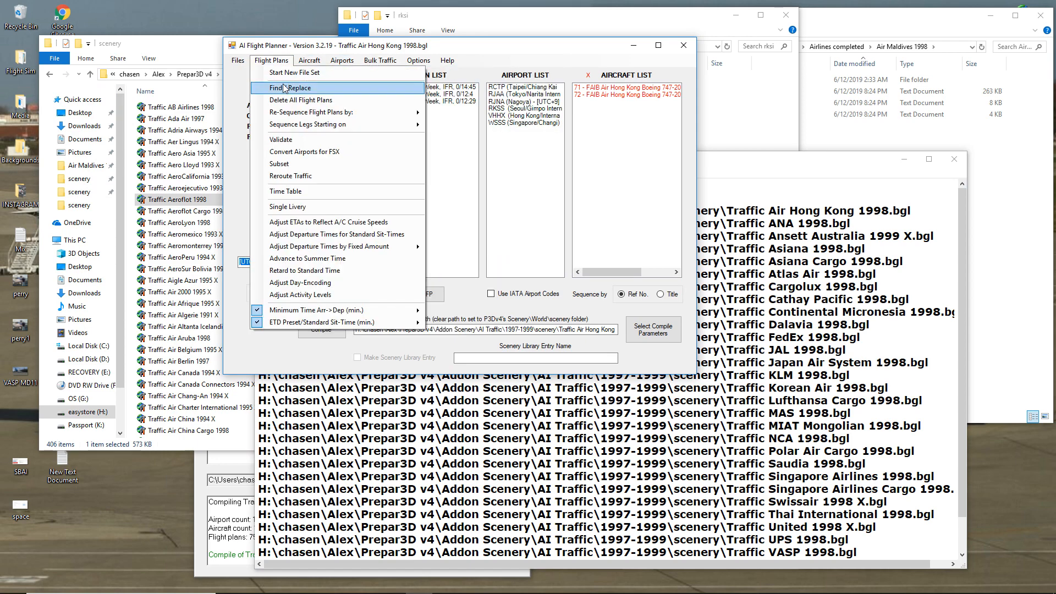
click(275, 83)
click(517, 213)
click(471, 262)
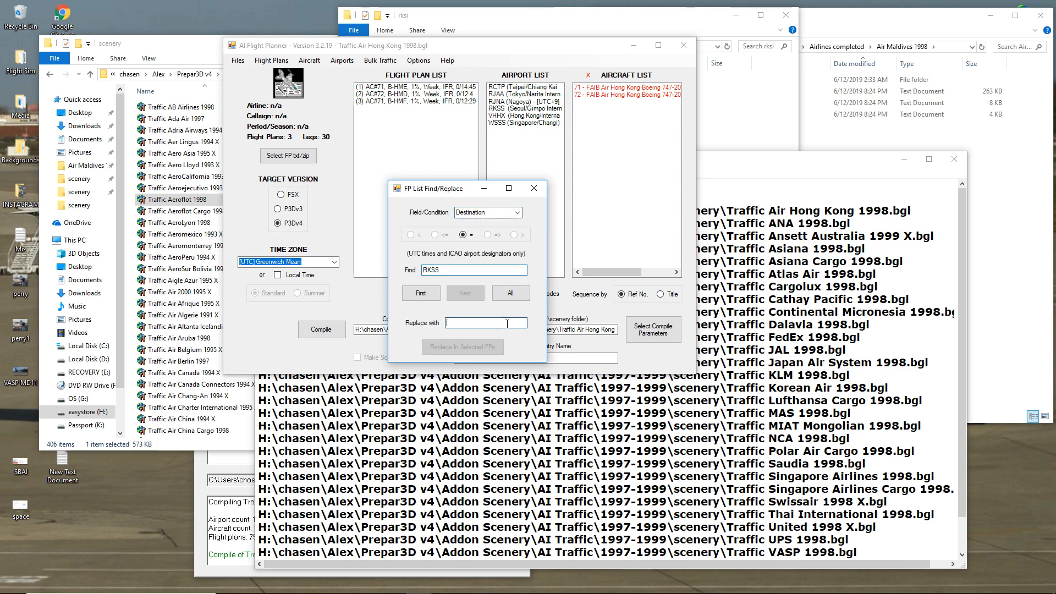
click(510, 293)
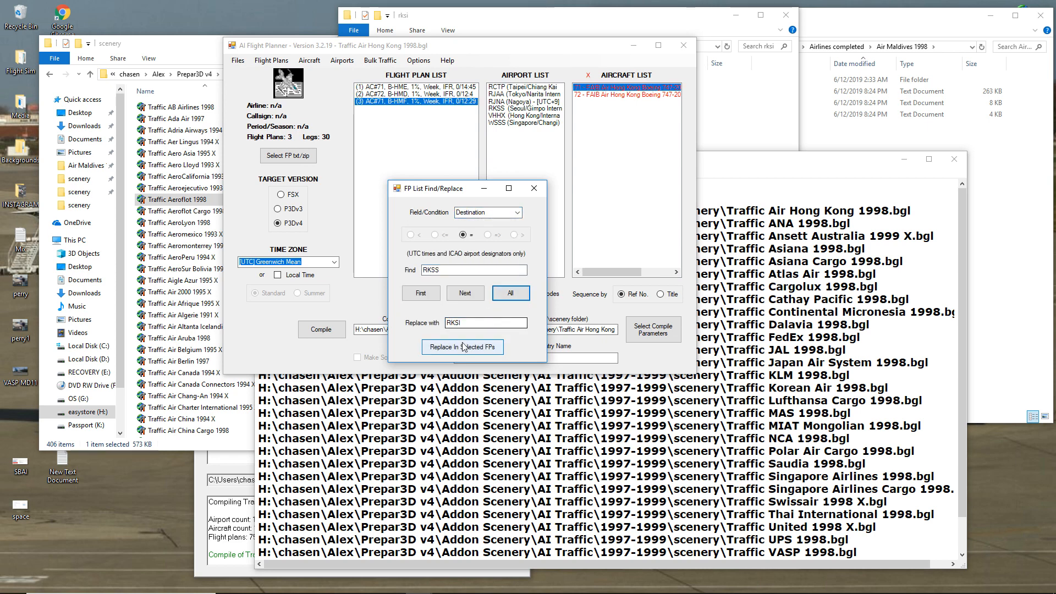
click(462, 346)
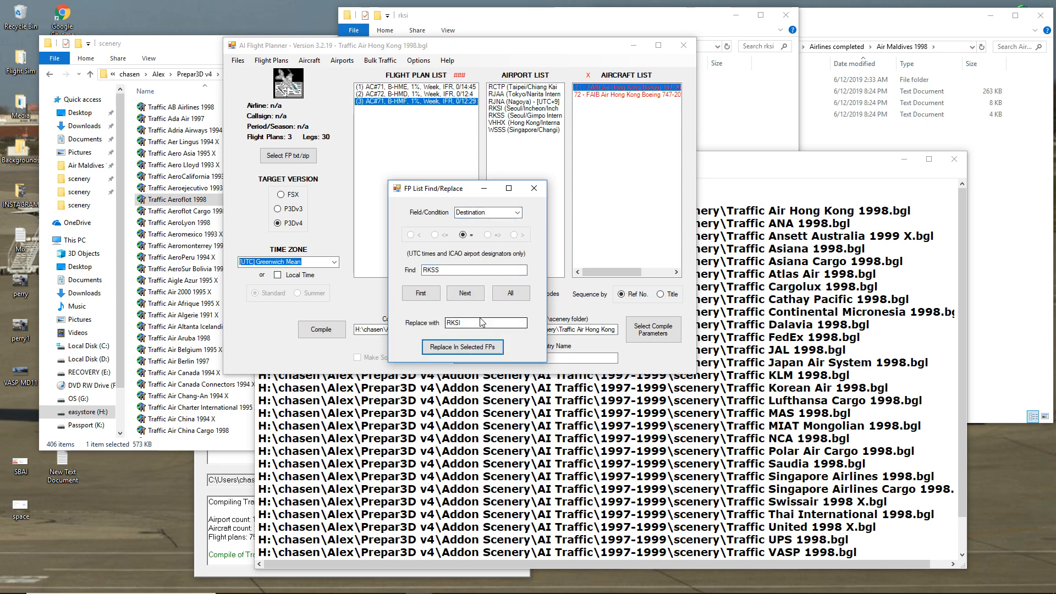
click(534, 188)
- Save the Air Hong Kong file set as Flightplans Air Hong Kong 1998 in the Air Maldives 1998 folder, without an underscore in the name
click(238, 61)
click(264, 149)
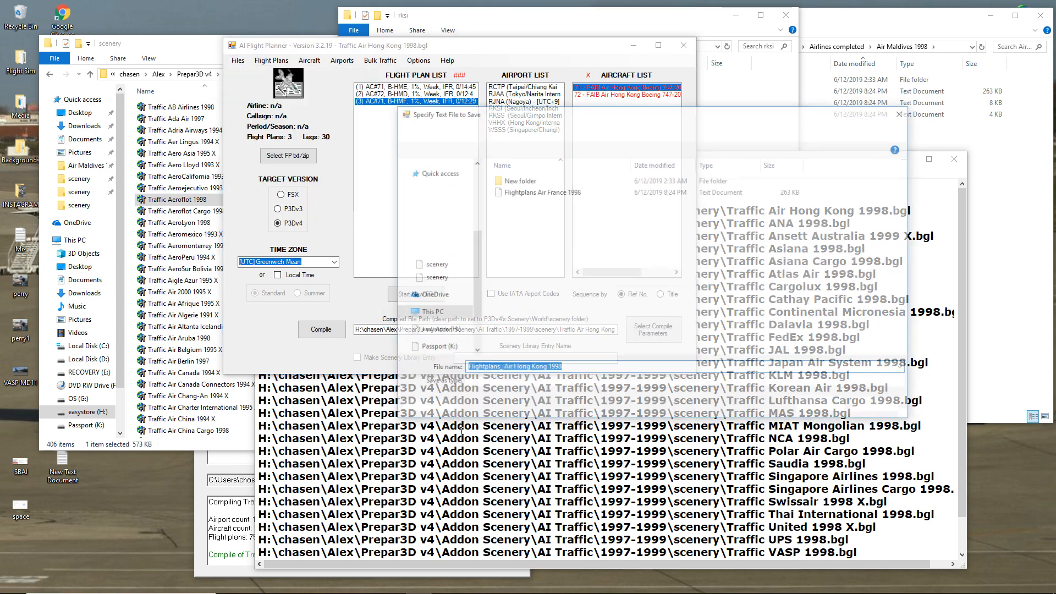
click(500, 369)
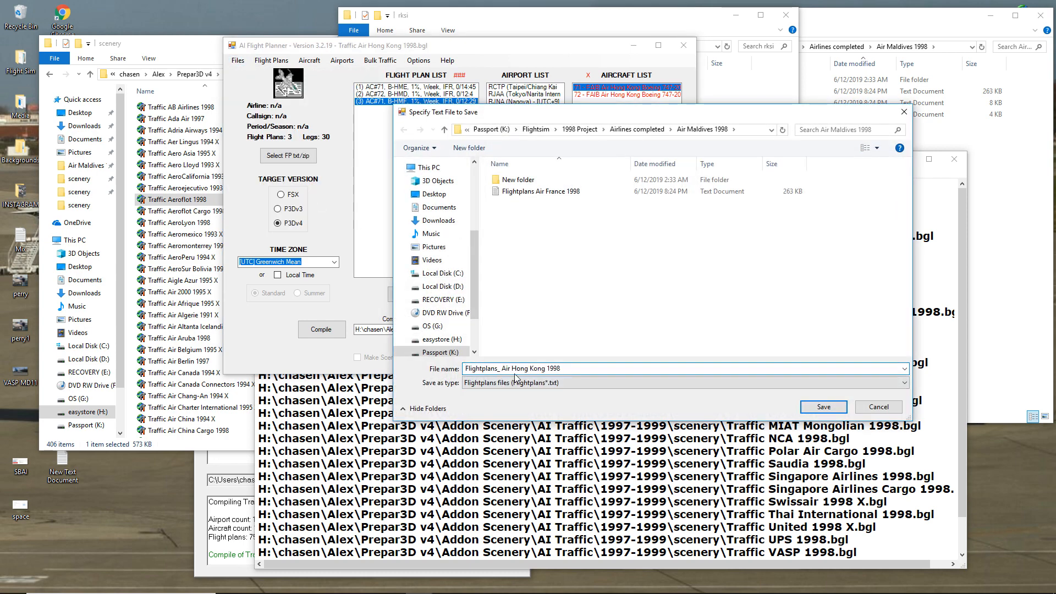
click(824, 407)
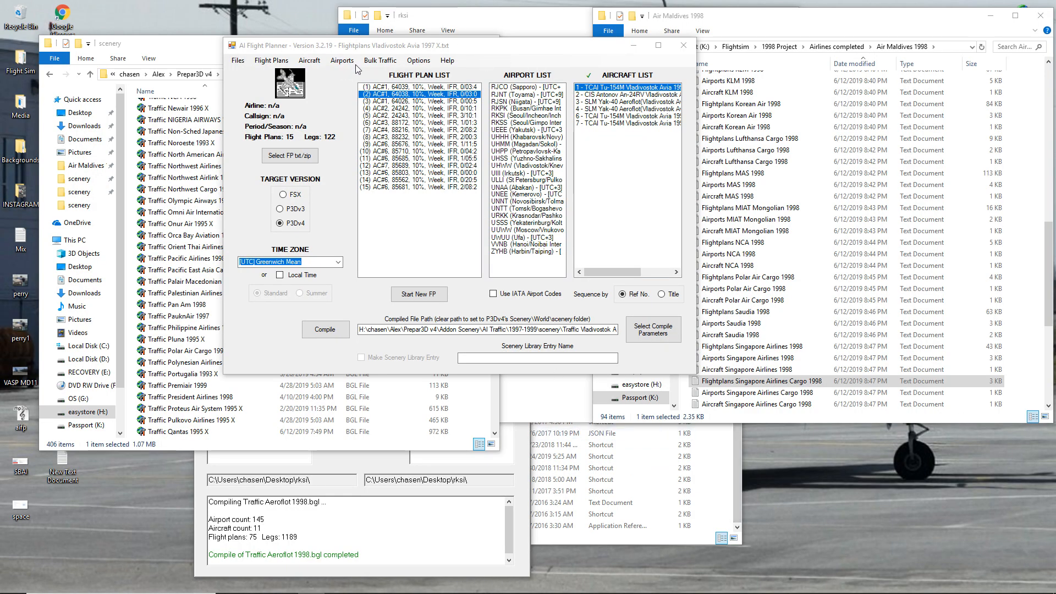
- Cut all the Aircraft, Airports and Flightplans text files in the Air Maldives 1998 folder, leaving out the New folder subfolder
click(844, 29)
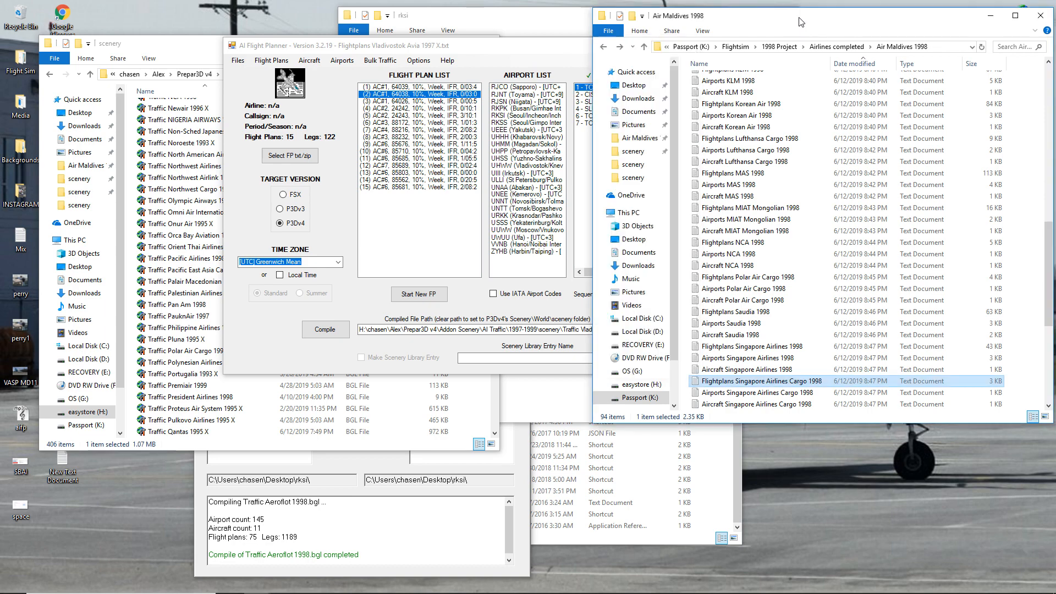
drag(801, 22, 746, 27)
scroll(786, 347, up, 20)
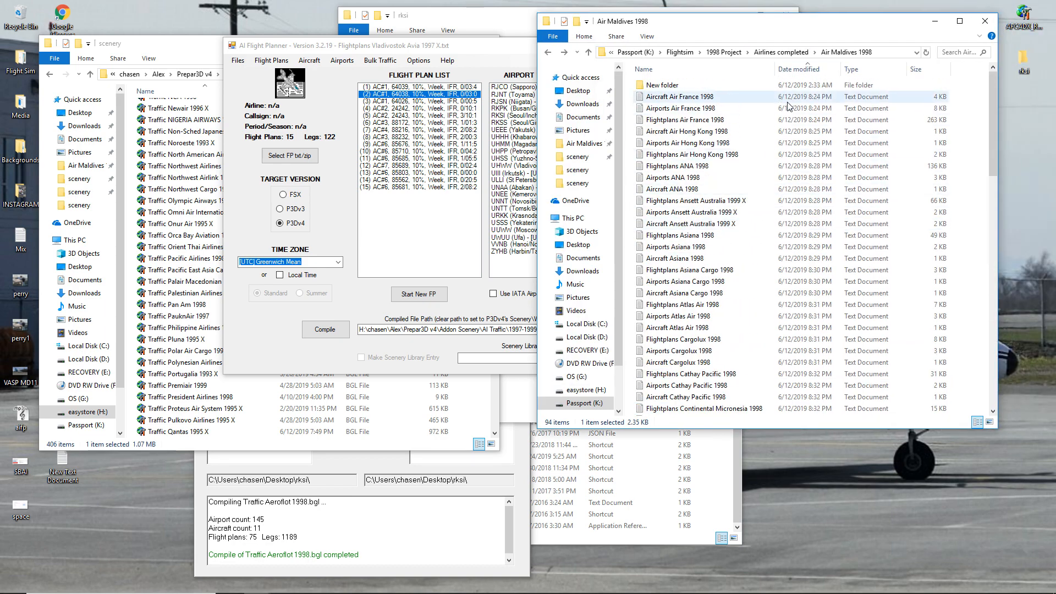
scroll(759, 264, down, 20)
shift+click(722, 411)
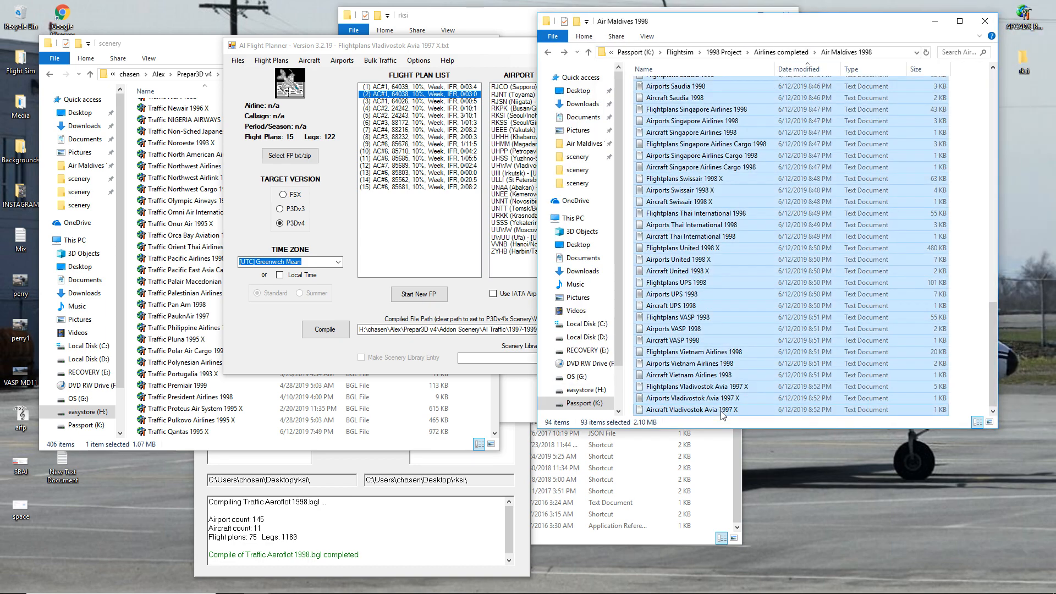
right_click(734, 305)
click(785, 429)
scroll(748, 295, up, 20)
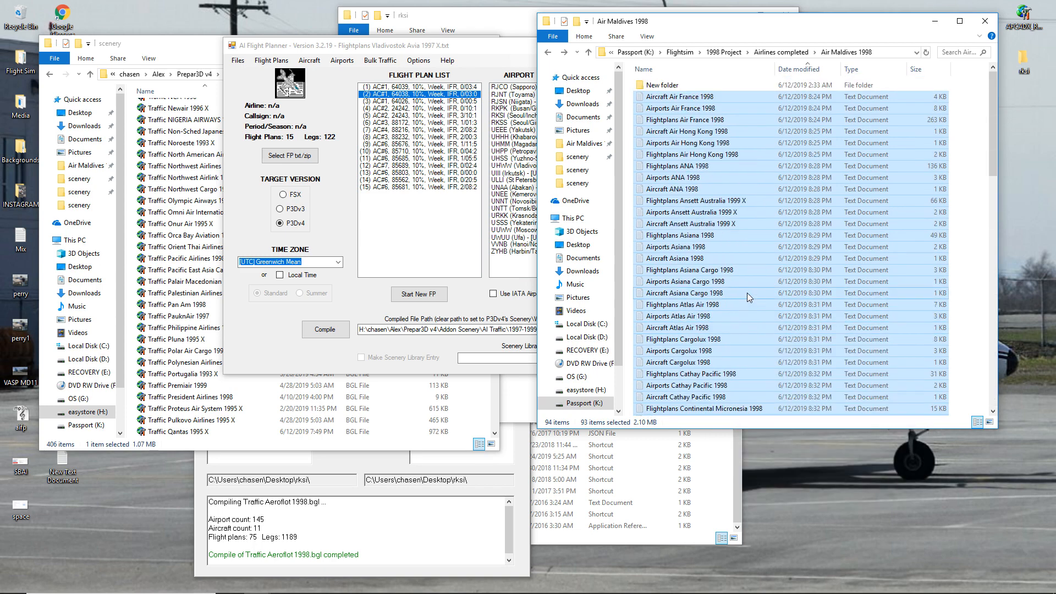
- Paste the cut text files into the empty rksi folder on the Desktop
click(634, 482)
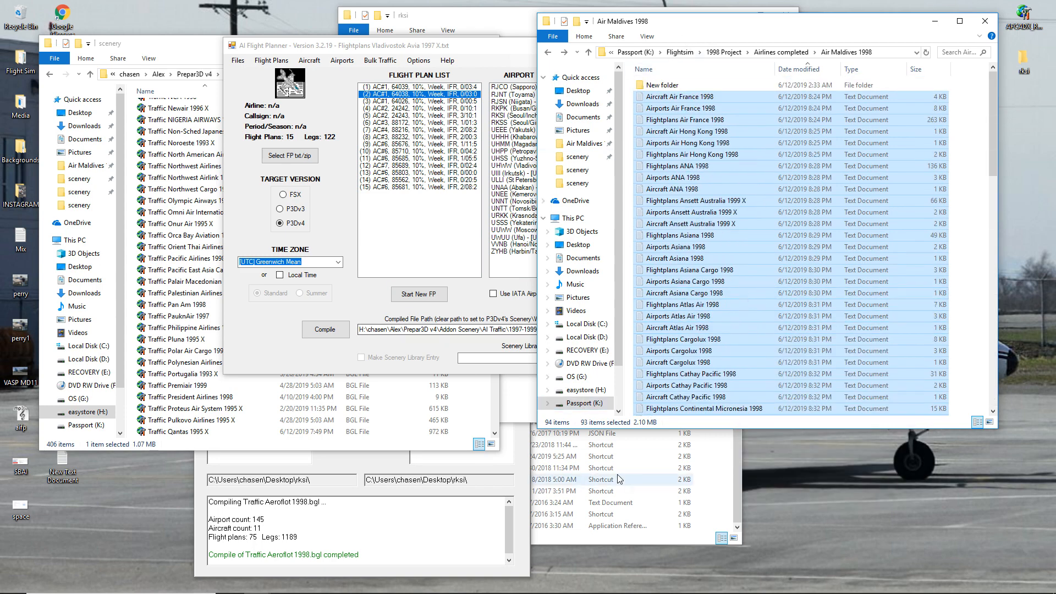
click(475, 17)
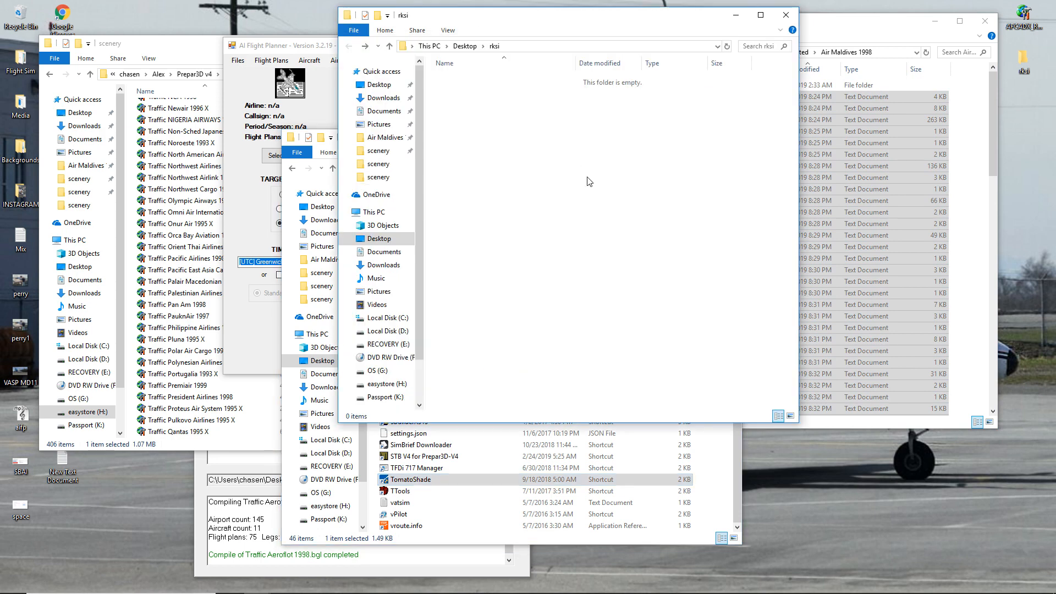
right_click(588, 178)
click(632, 254)
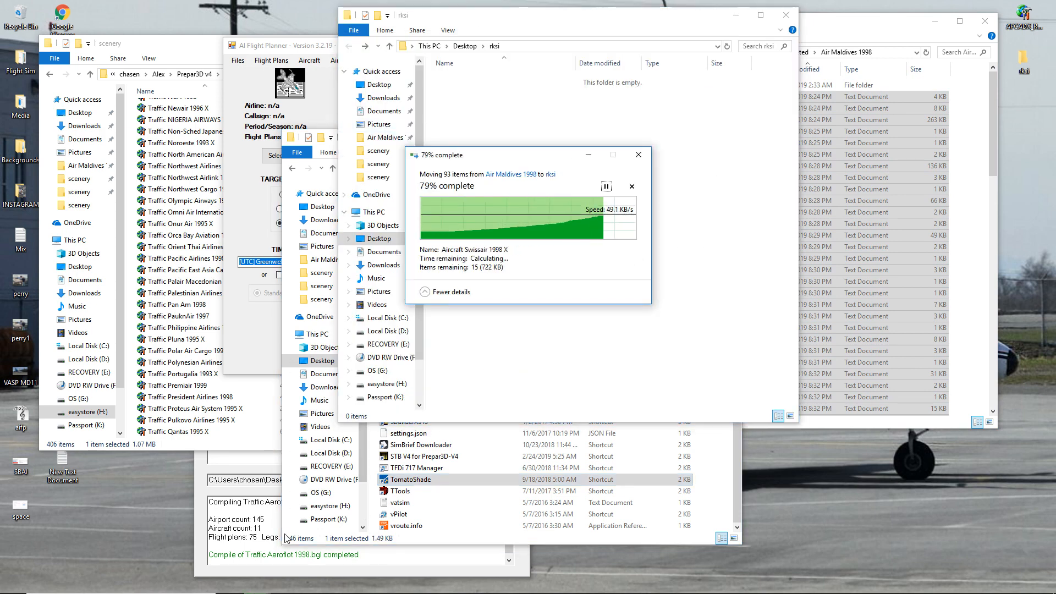
- Switch to TTools and set the source files folder to the rksi folder on the Desktop
click(249, 481)
click(203, 333)
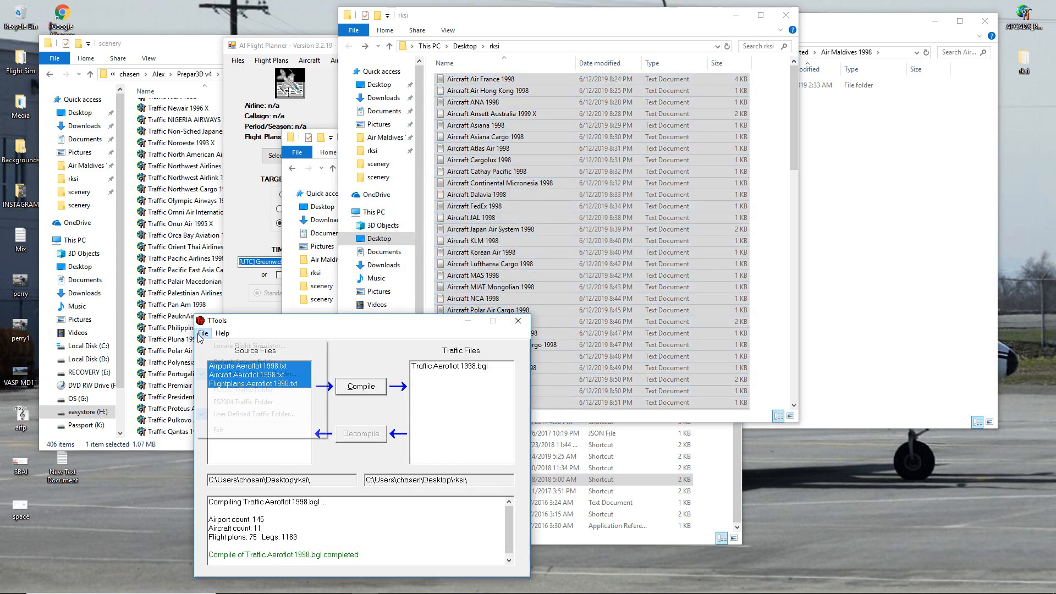
click(230, 375)
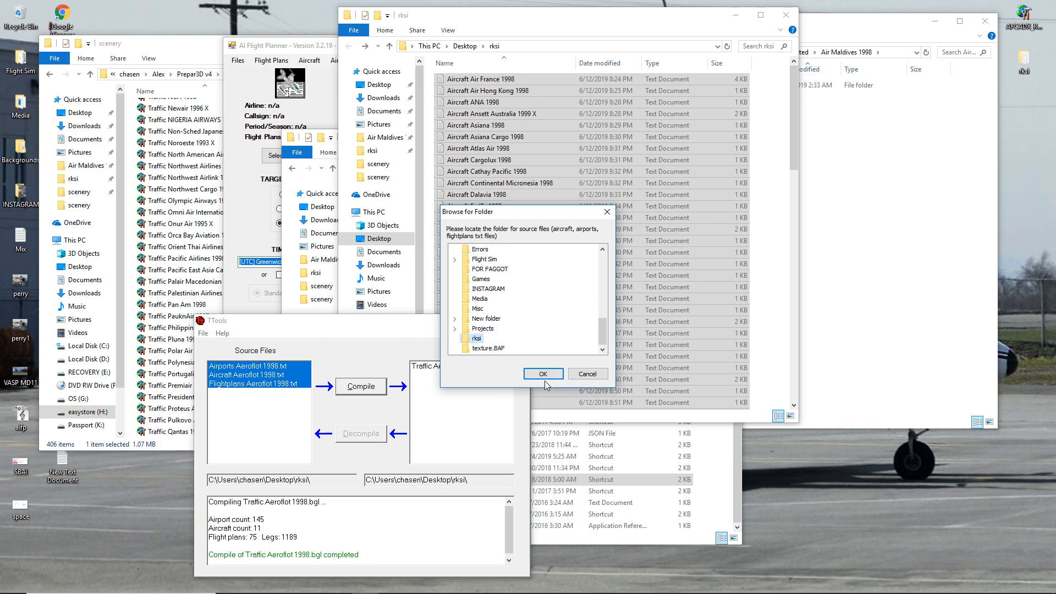
click(542, 374)
- Compile the Air France 1998, Air Hong Kong 1998 and ANA 1998 source files into traffic files, one airline at a time
mouse_move(306, 376)
mouse_down()
mouse_move(305, 449)
mouse_move(319, 376)
mouse_up()
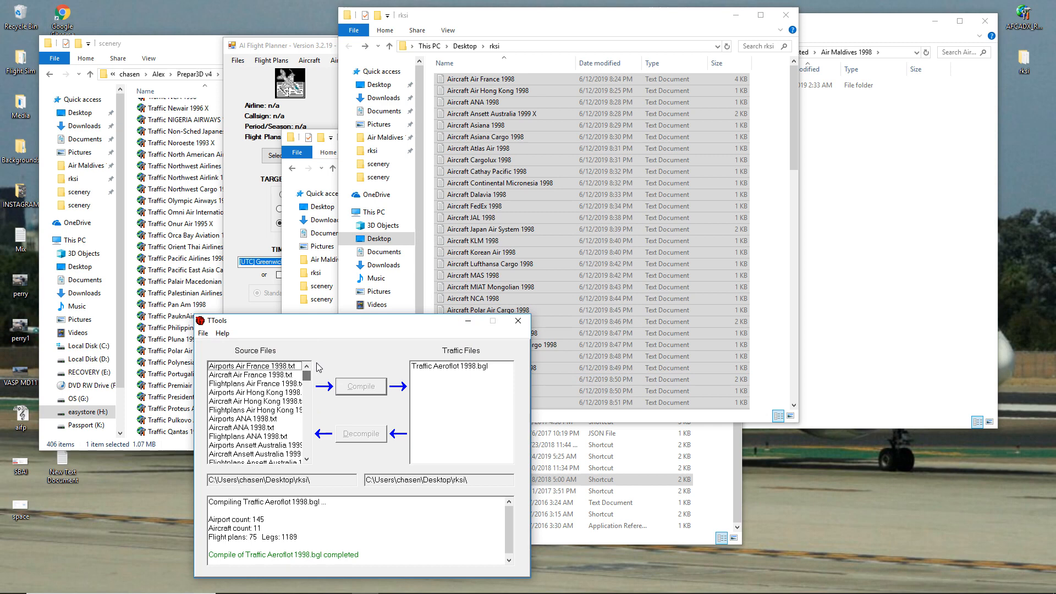
shift+click(292, 383)
click(356, 387)
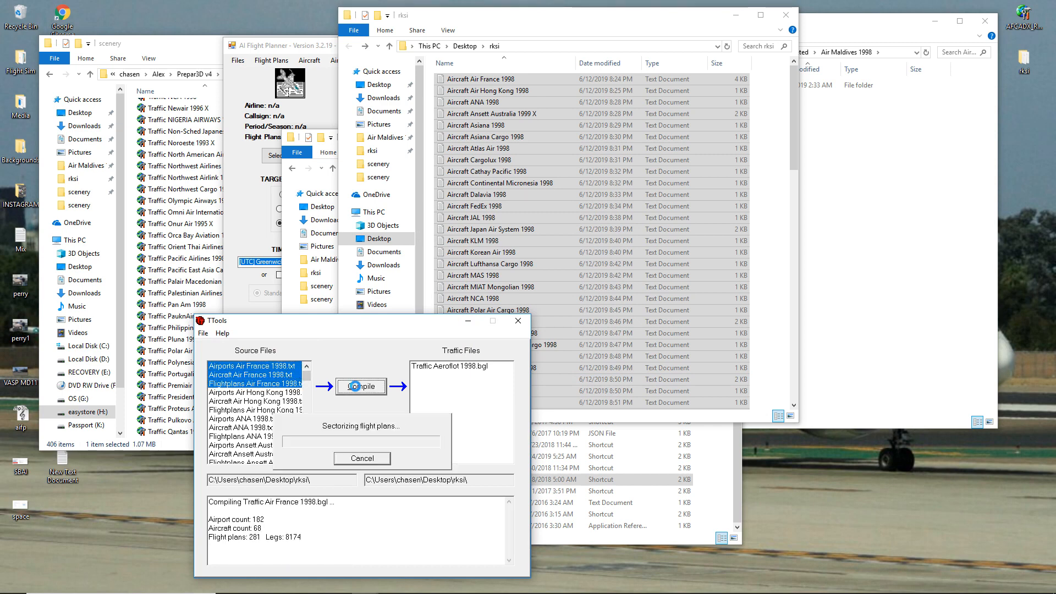
click(266, 402)
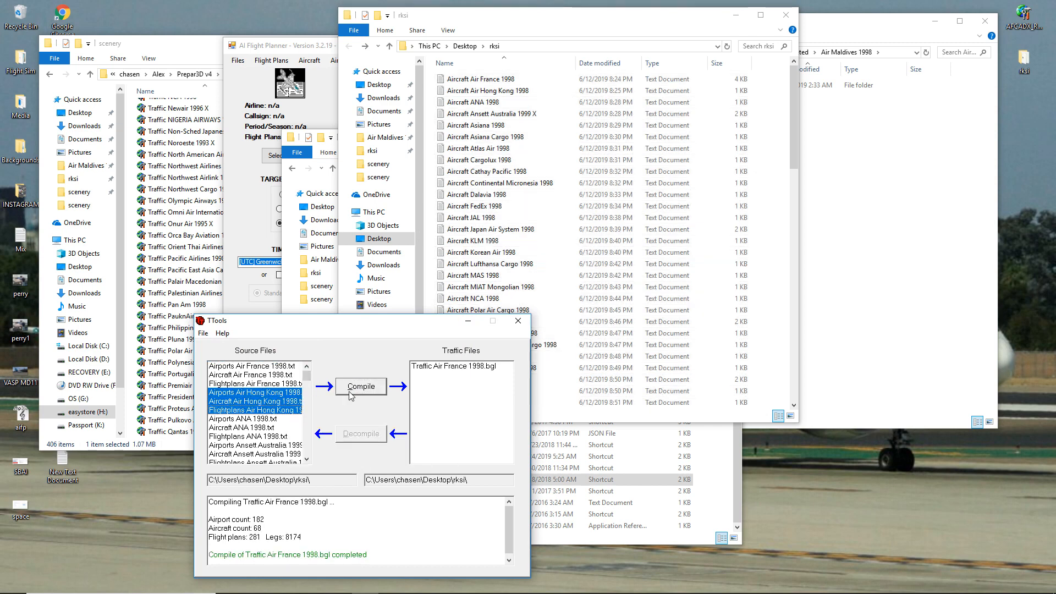
click(351, 391)
click(270, 429)
click(339, 391)
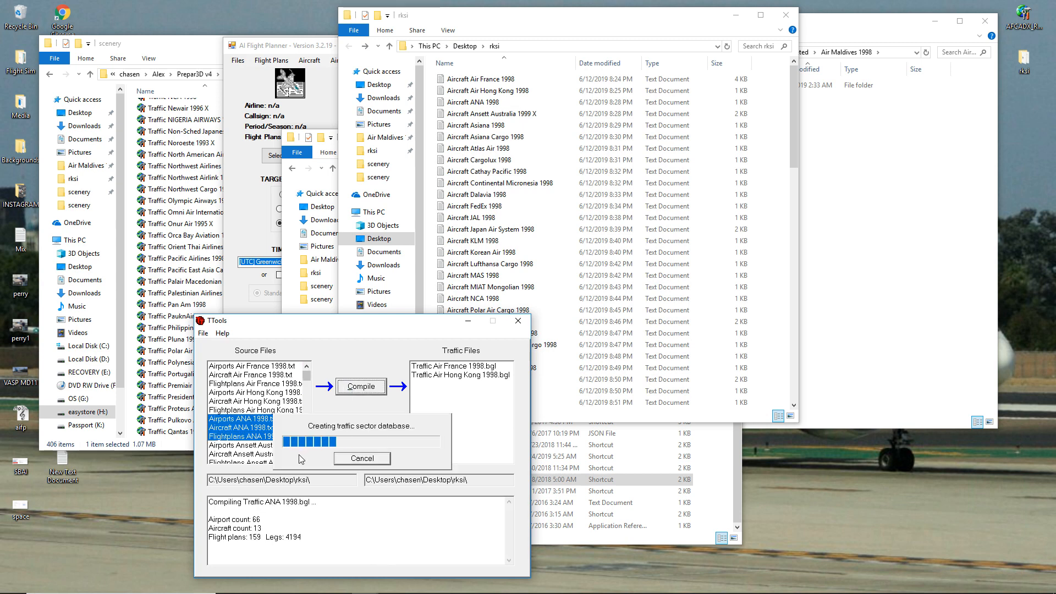
- Compile the Ansett Australia 1999 X, Asiana 1998 and Asiana Cargo 1998 source files into traffic files, one airline at a time
click(280, 431)
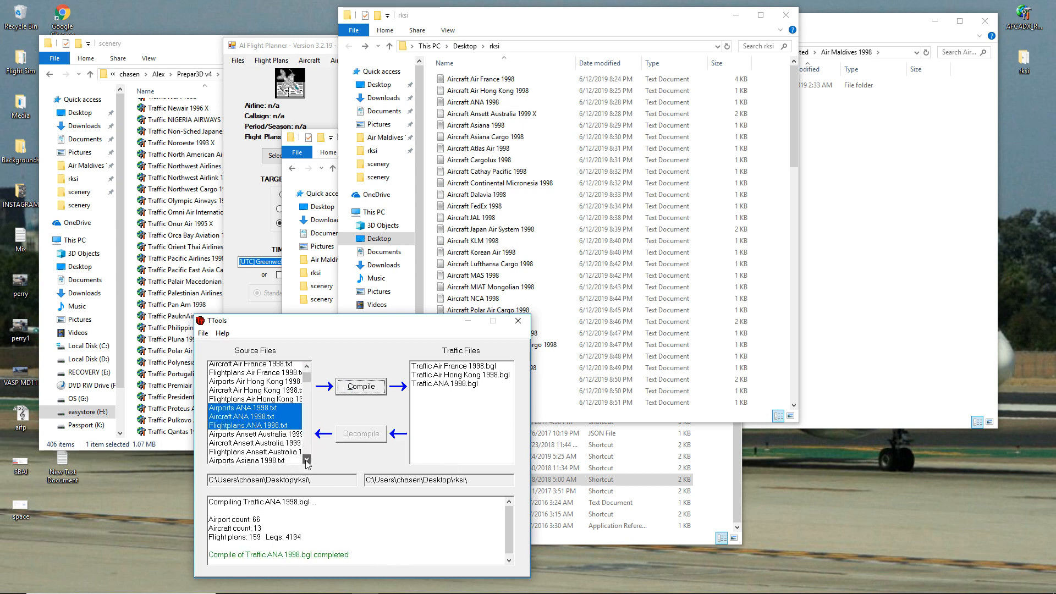
click(358, 385)
click(253, 453)
click(366, 388)
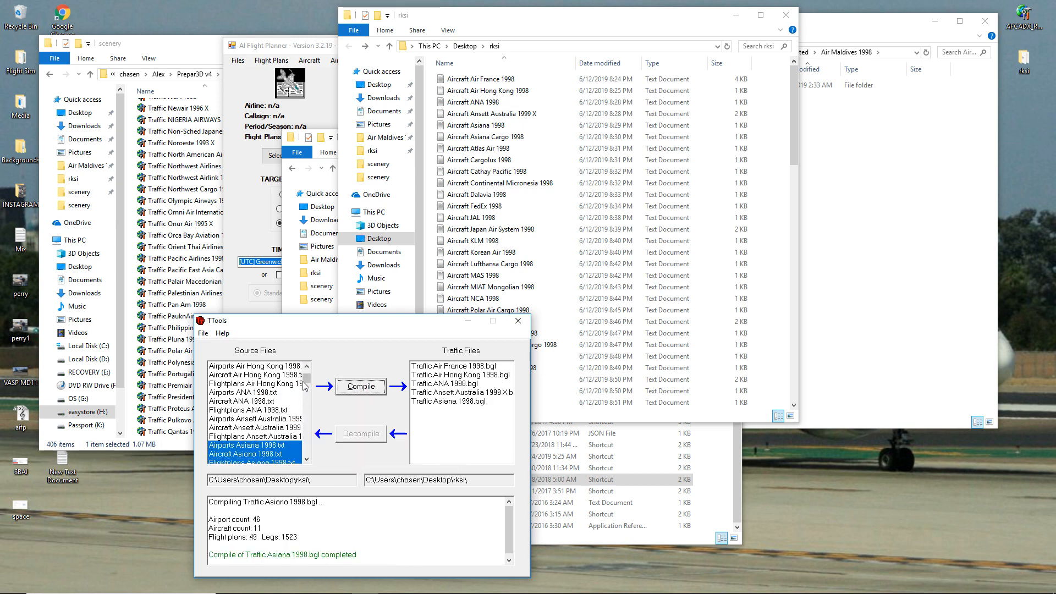
scroll(304, 385, down, 4)
click(253, 383)
click(361, 386)
- Compile the Atlas Air 1998, Cargolux 1998 and Cathay Pacific 1998 source files into traffic files, one airline at a time
click(270, 411)
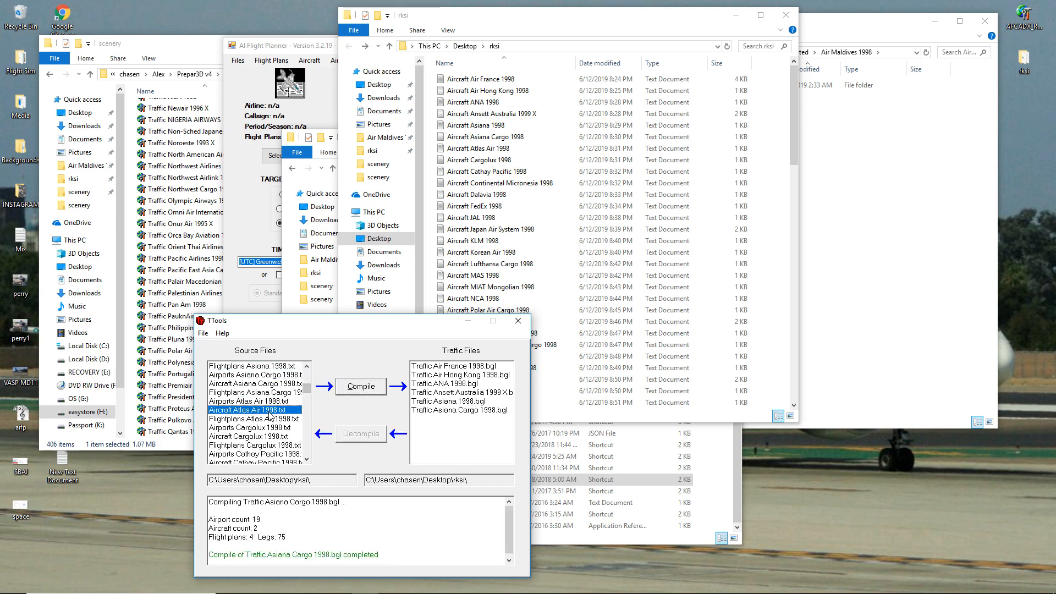
click(353, 387)
click(253, 436)
click(360, 386)
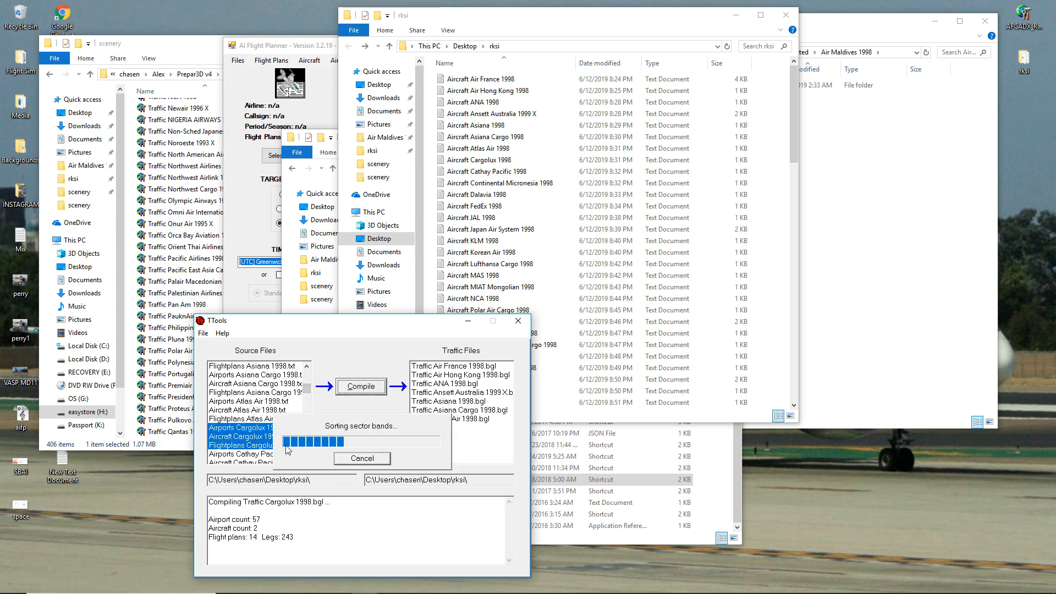
click(275, 461)
click(361, 387)
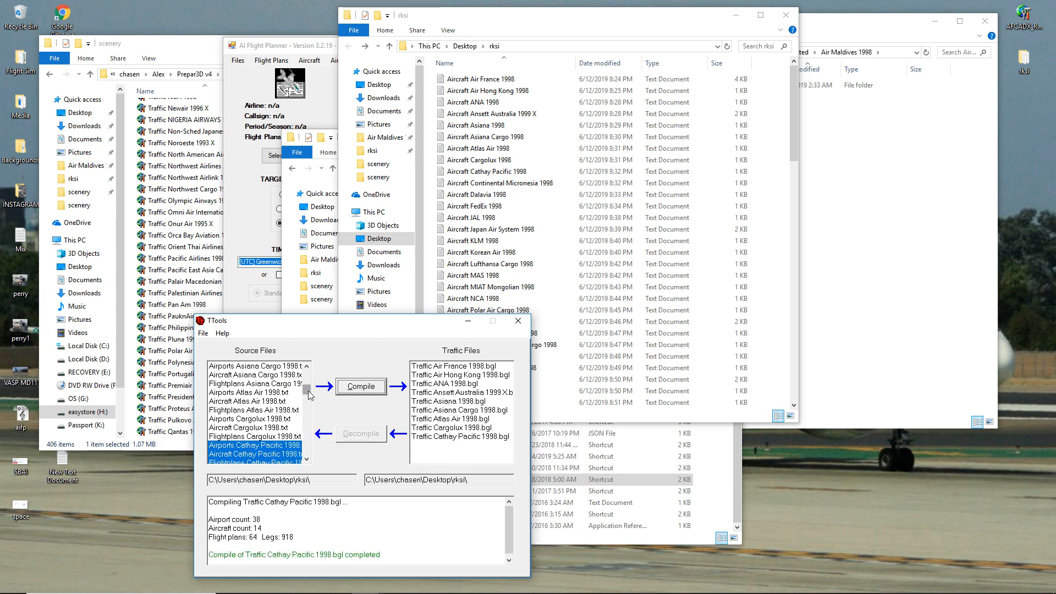
- Compile the Continental Micronesia 1998 and Dalavia 1998 source files into separate traffic files
drag(307, 390, 307, 404)
click(253, 401)
click(361, 386)
click(253, 428)
click(366, 387)
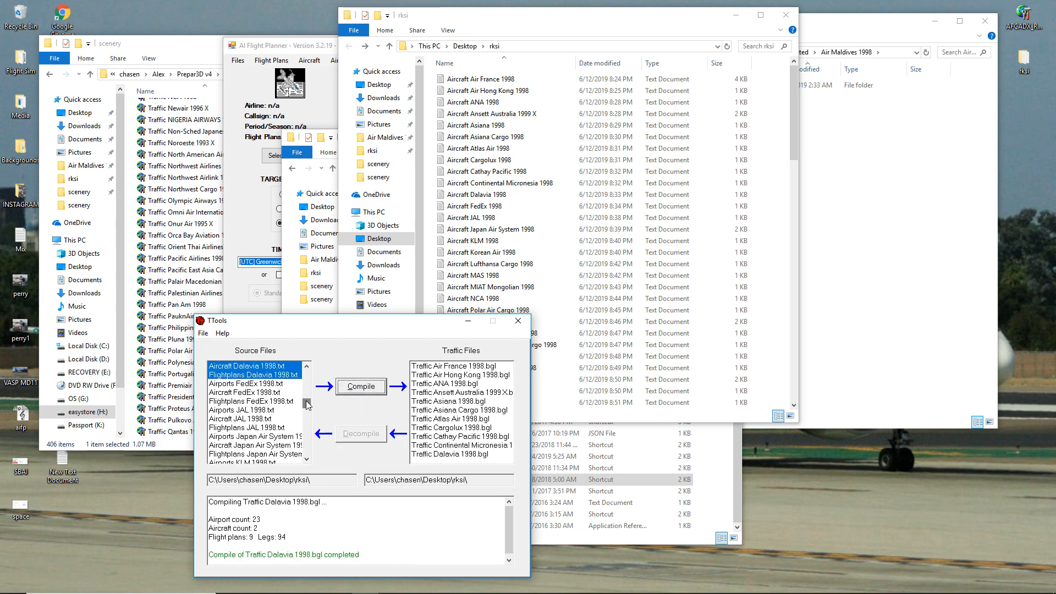
- Compile the FedEx 1998 and JAL 1998 source files into separate traffic files
click(286, 392)
click(358, 387)
click(246, 410)
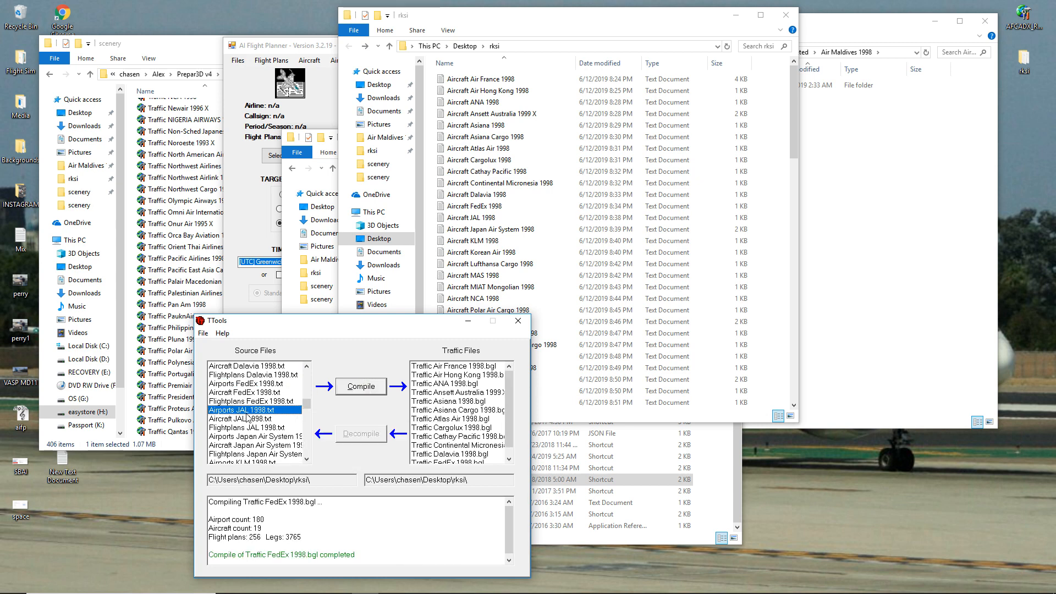
click(382, 388)
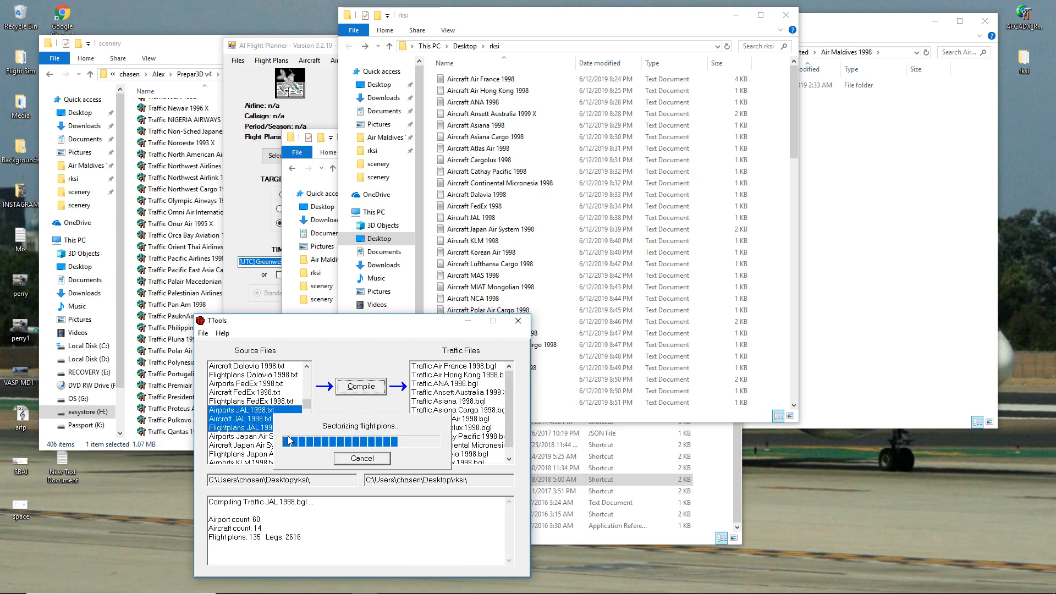
- Compile the Japan Air System 1998 and KLM 1998 source files into separate traffic files
click(246, 436)
click(361, 388)
drag(307, 403, 306, 411)
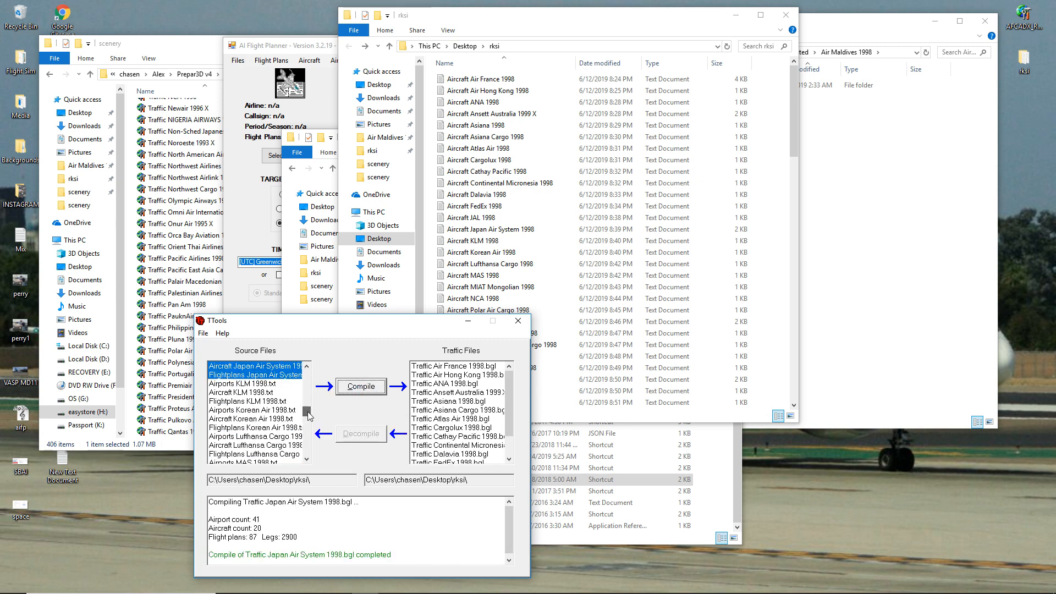
click(276, 410)
click(274, 393)
click(374, 392)
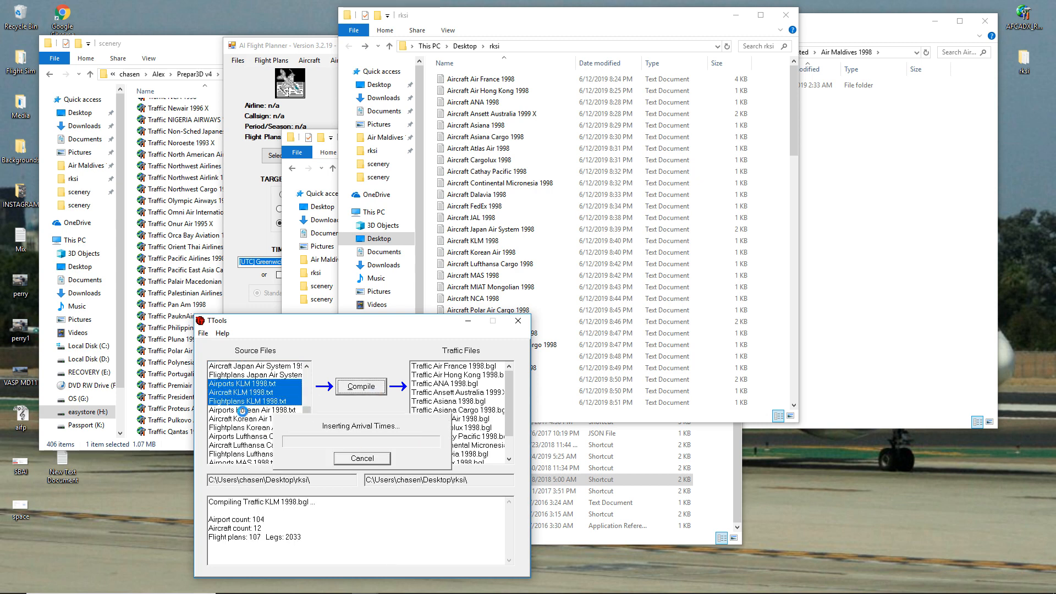
- Compile the Korean Air 1998 and Lufthansa Cargo 1998 source files into separate traffic files
click(242, 410)
click(361, 387)
click(254, 438)
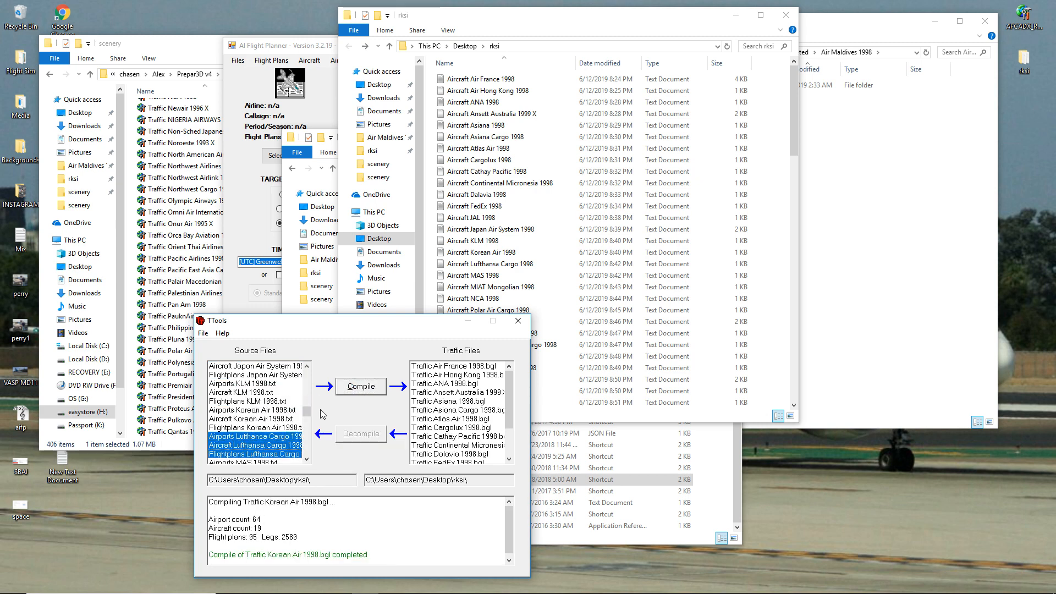
click(361, 386)
- Compile the MAS 1998 and MIAT Mongolian 1998 source files into separate traffic files
drag(304, 413, 305, 420)
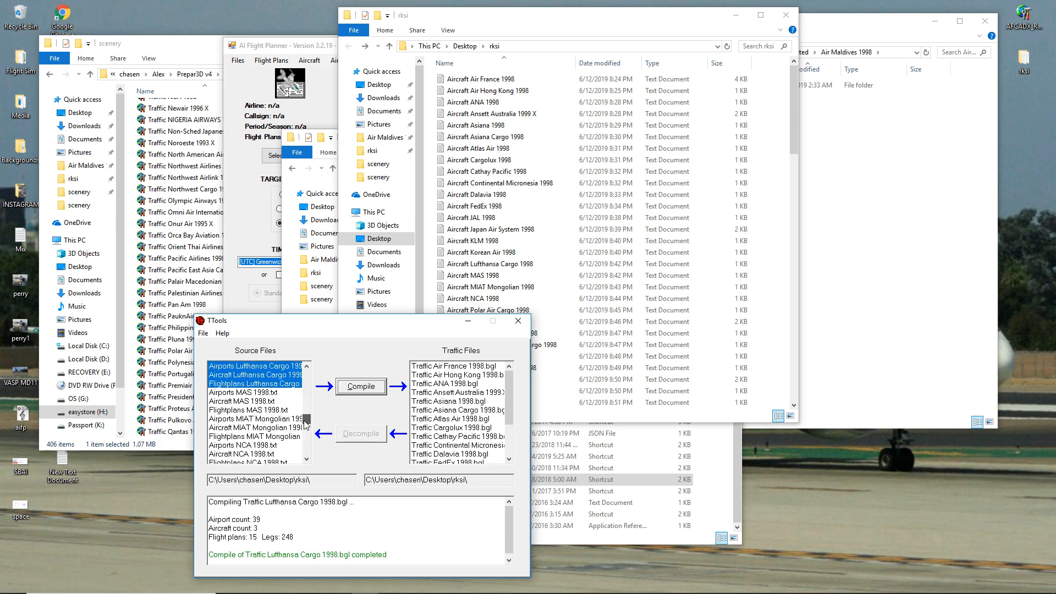
click(277, 409)
click(355, 392)
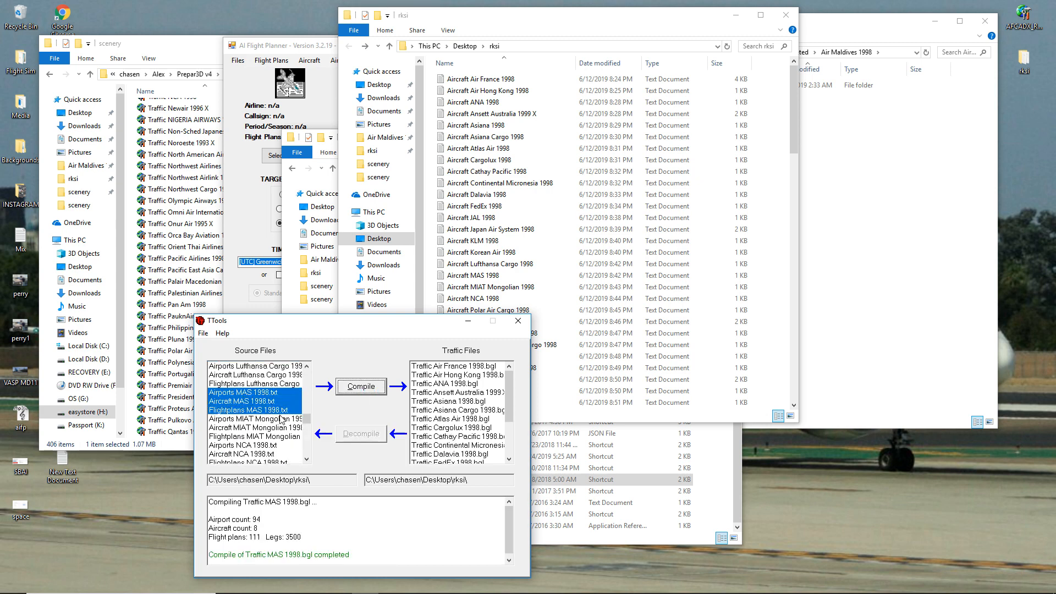
click(275, 428)
click(352, 387)
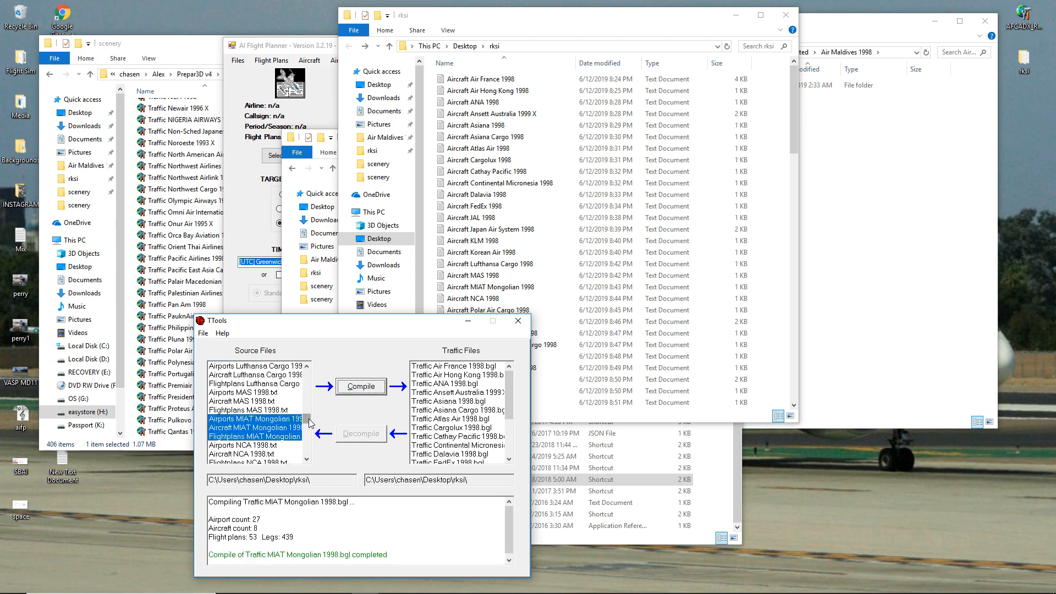
- Compile the NCA 1998 and Polar Air Cargo 1998 source files into separate traffic files
drag(309, 423, 312, 426)
click(260, 428)
key(Return)
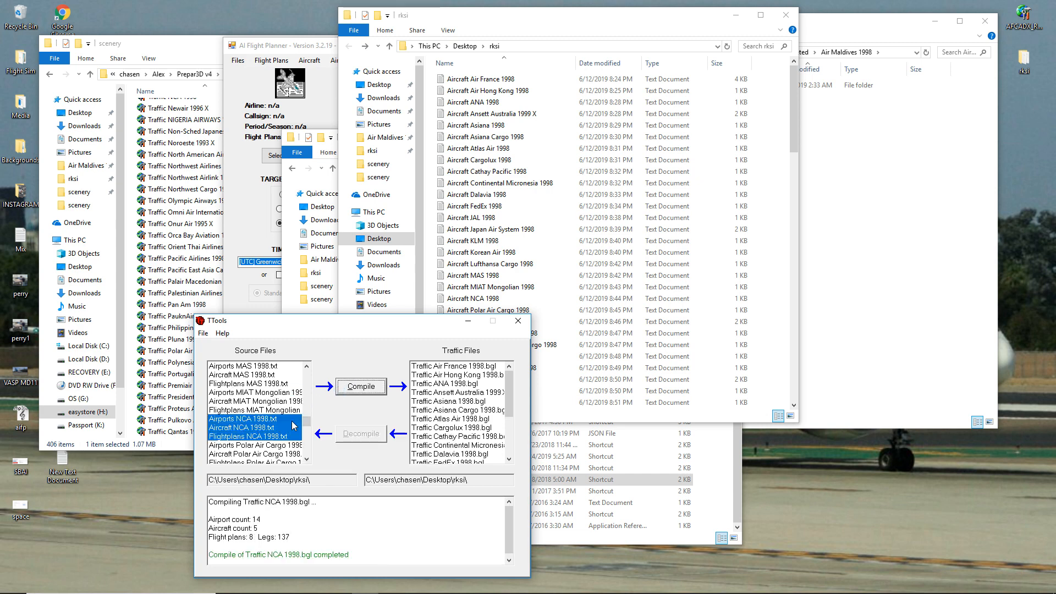
click(253, 456)
click(347, 388)
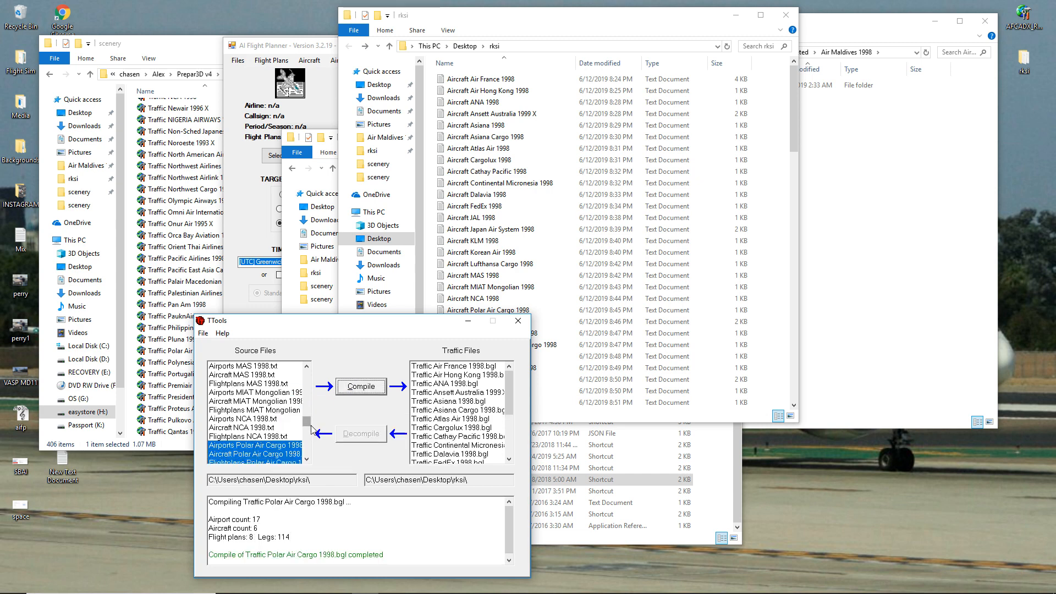
- Compile the Saudia 1998 and Singapore Airlines 1998 source files into separate traffic files
drag(307, 422, 307, 438)
click(258, 428)
click(352, 386)
click(257, 401)
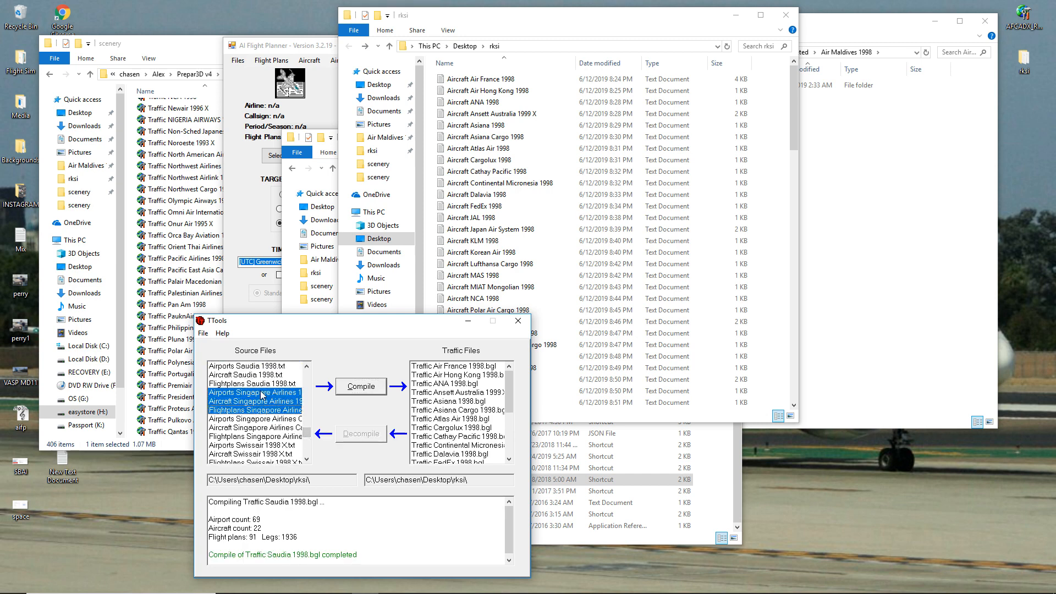
click(346, 380)
- Compile the Singapore Airlines Cargo 1998 and Swissair 1998 X source files into separate traffic files
click(262, 432)
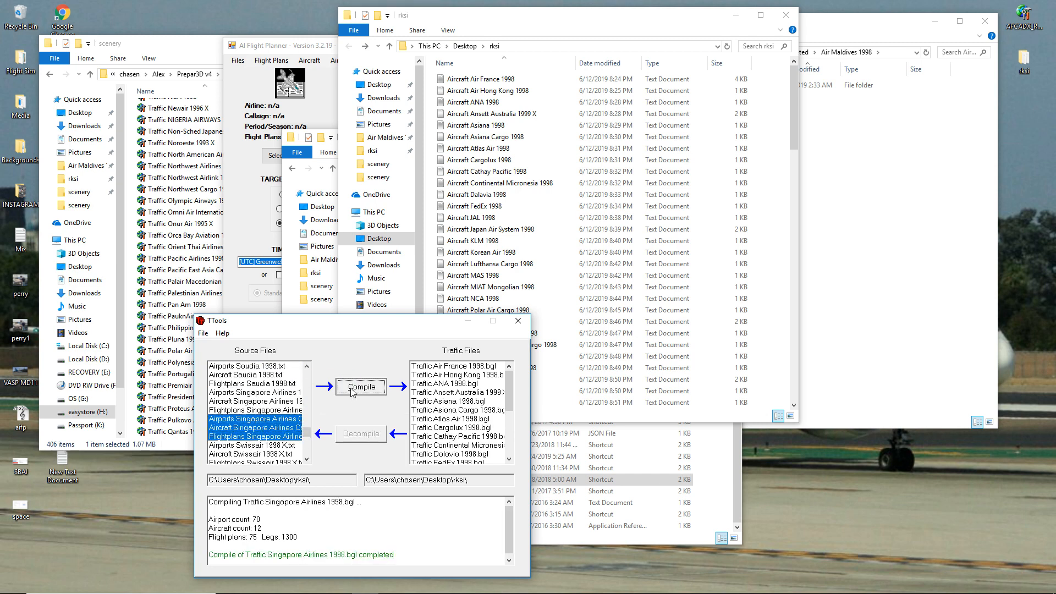
click(282, 453)
click(351, 390)
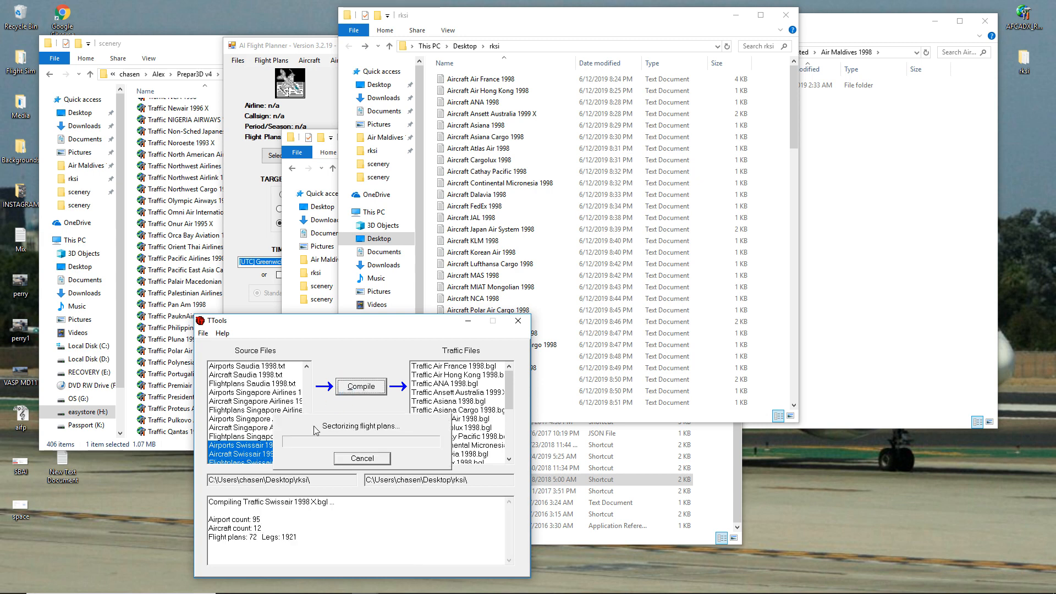
- Compile the Thai International 1998 and United 1998 X source files into separate traffic files
drag(307, 432, 307, 439)
click(275, 405)
click(351, 389)
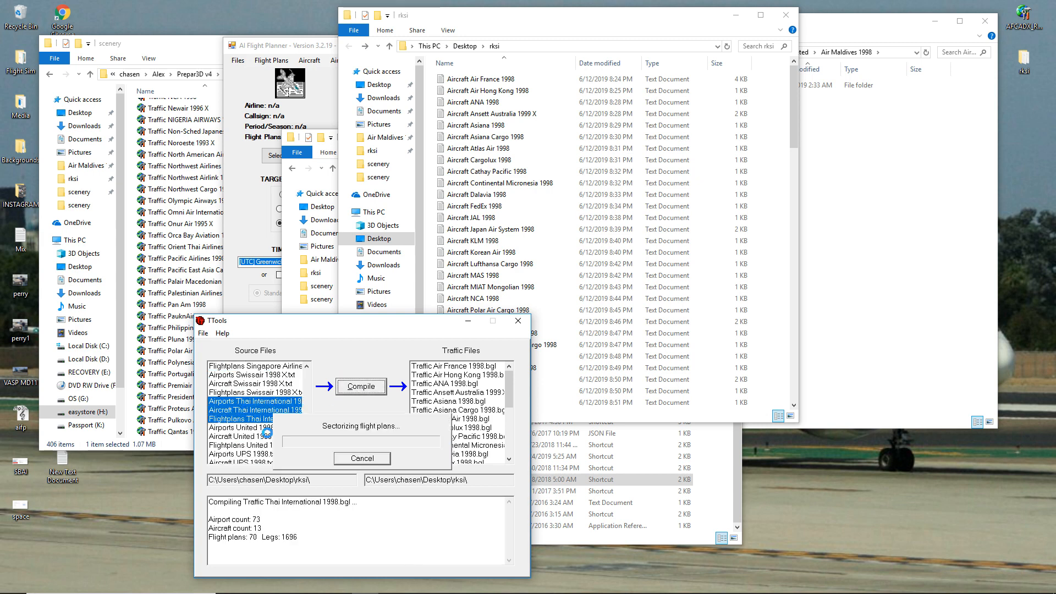
click(276, 430)
click(349, 388)
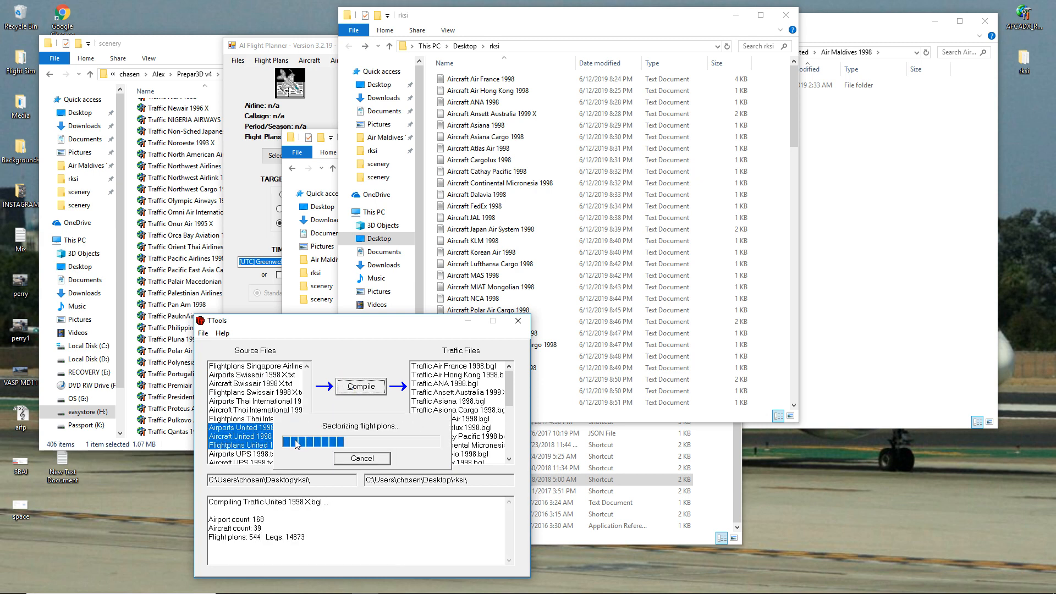
- Compile the UPS 1998 and VASP 1998 source files into separate traffic files
drag(306, 440, 307, 444)
click(273, 418)
click(358, 392)
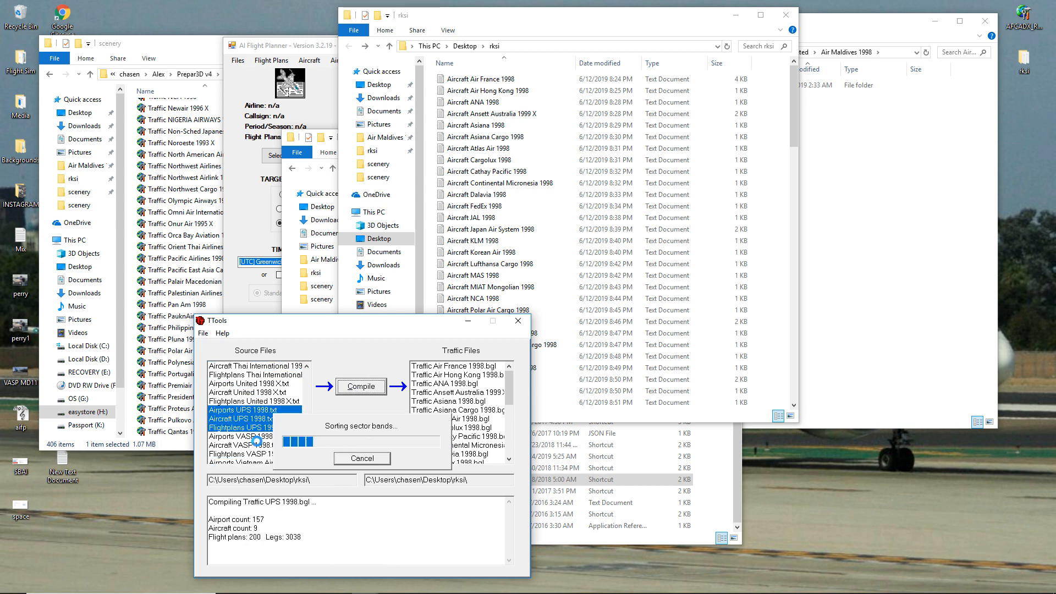
click(259, 446)
click(350, 391)
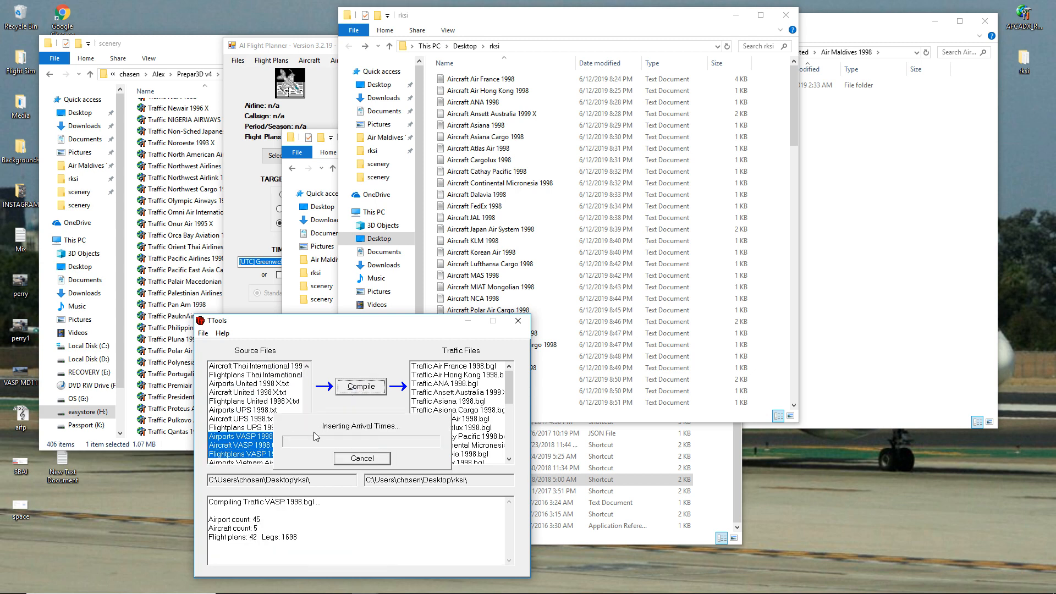
- Compile the Vietnam Airlines 1998 and Vladivostok Avia 1997 X source files into separate traffic files
click(308, 437)
drag(308, 436, 309, 449)
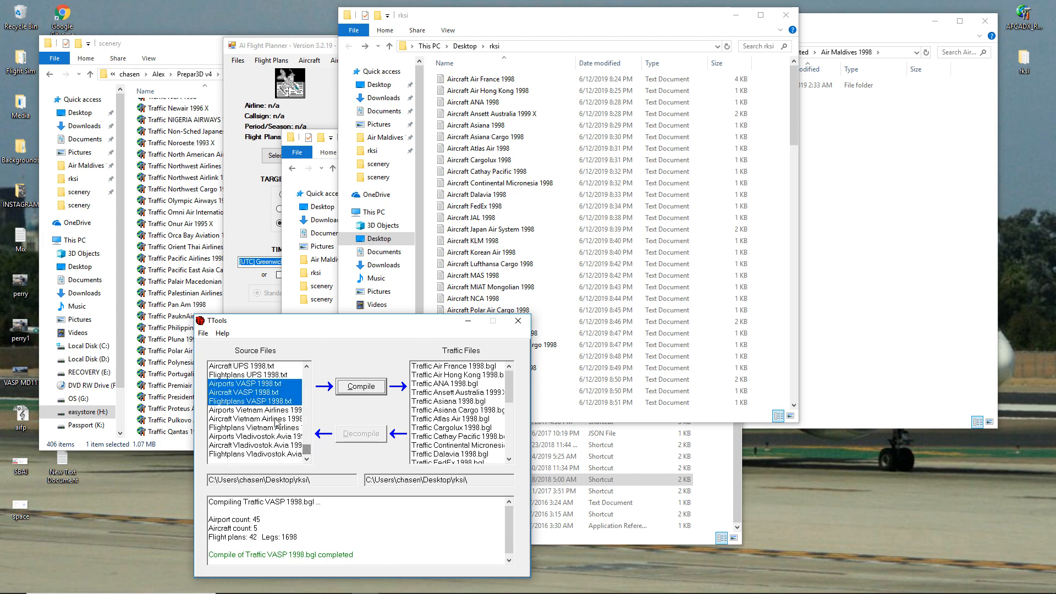
click(276, 423)
click(359, 390)
click(290, 445)
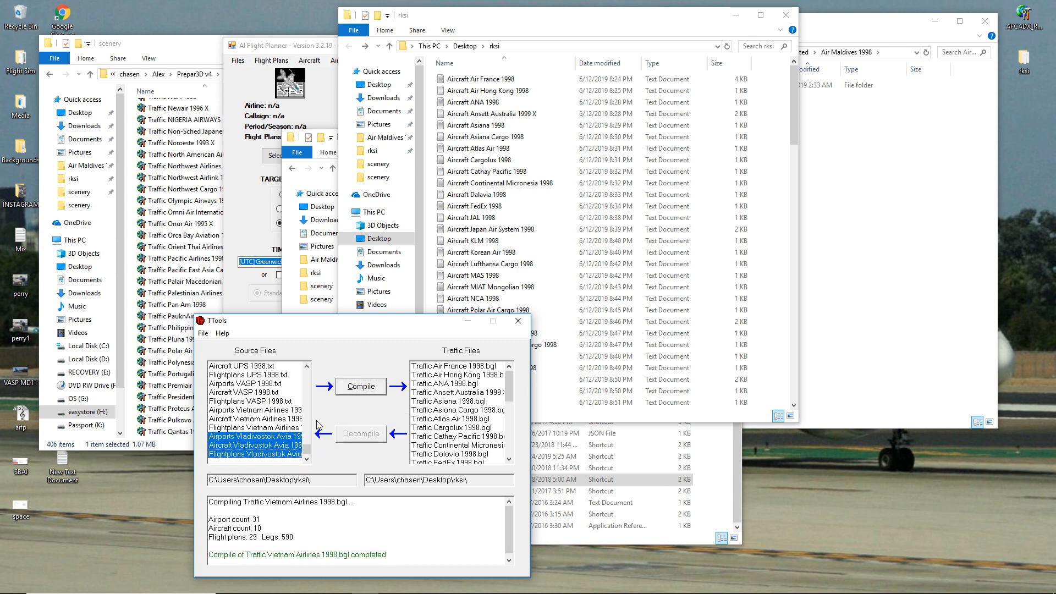
click(358, 388)
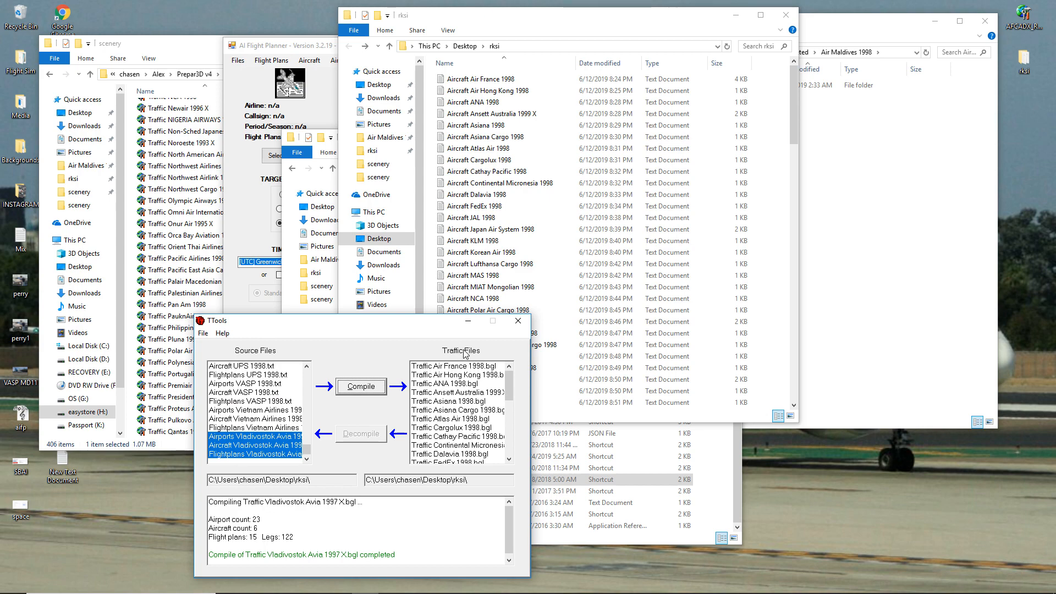
- Look through the existing traffic files in the 1997-1999 scenery folder
drag(330, 325, 306, 329)
click(201, 132)
scroll(211, 352, down, 10)
scroll(212, 364, up, 20)
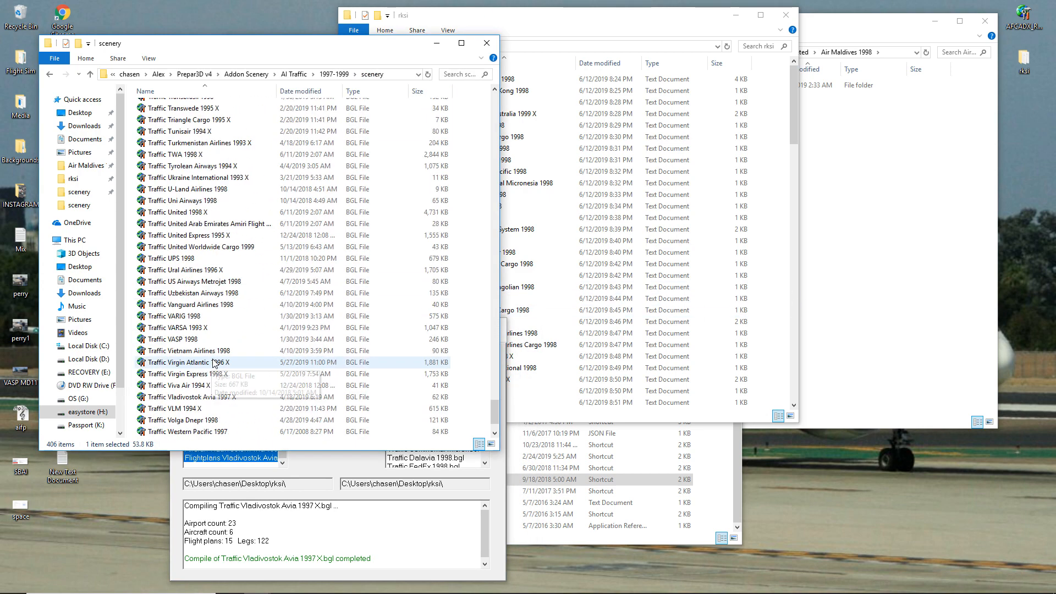
scroll(415, 420, up, 9)
scroll(543, 490, up, 6)
click(545, 505)
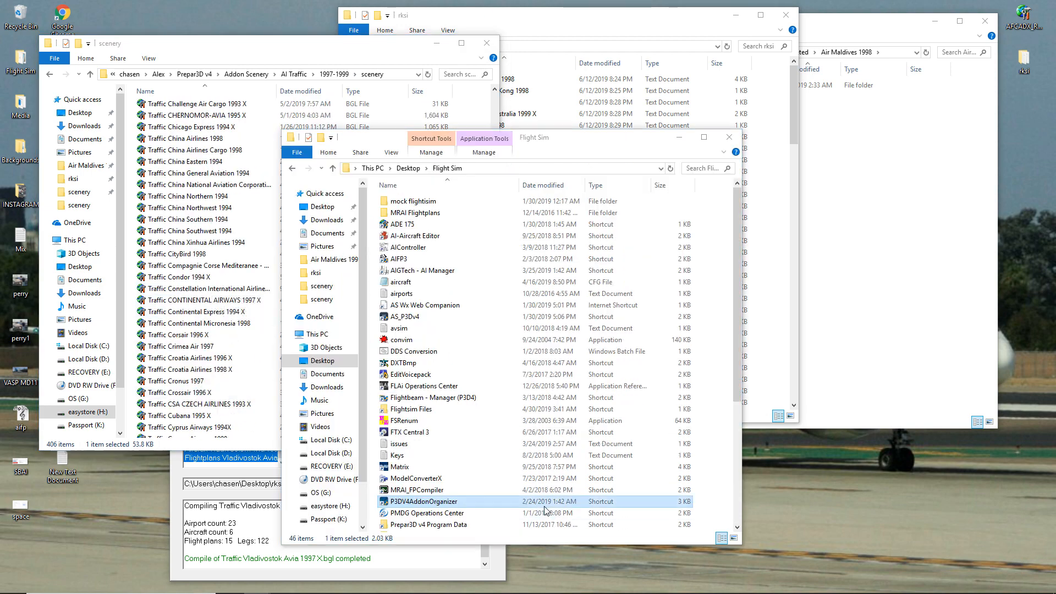
- Cut all compiled BGL files in the rksi folder, from Traffic Air France 1998 through Traffic Vladivostok Avia 1997 X
click(565, 16)
scroll(517, 209, down, 20)
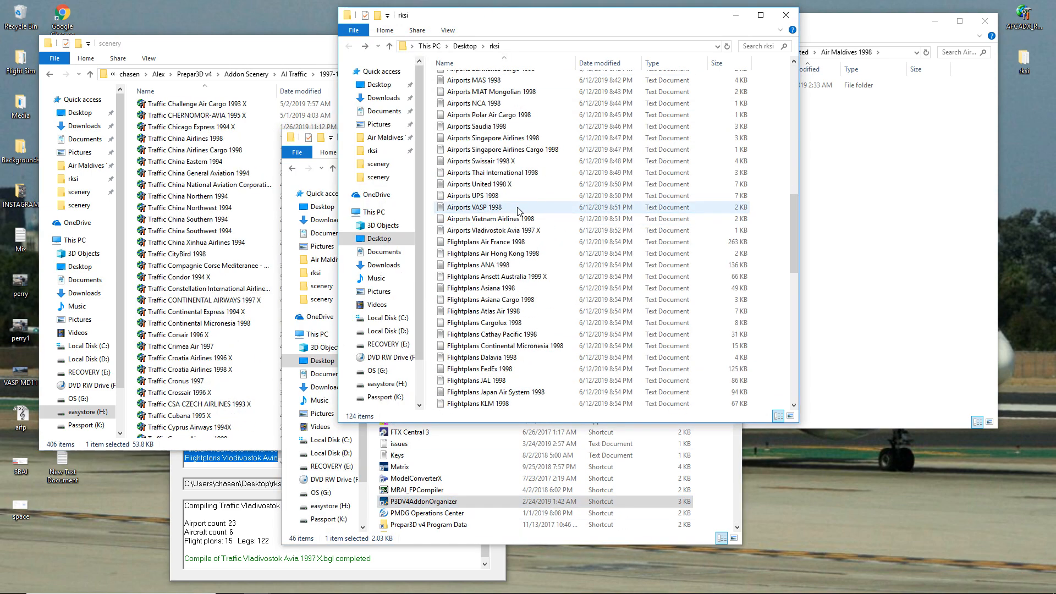
click(487, 404)
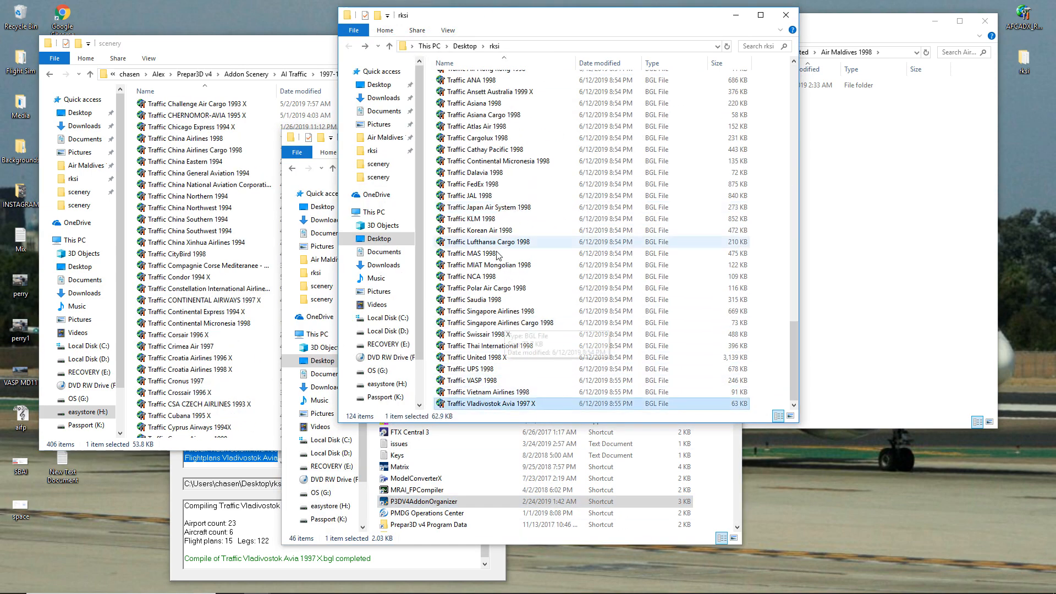
scroll(523, 225, up, 5)
drag(510, 25, 746, 61)
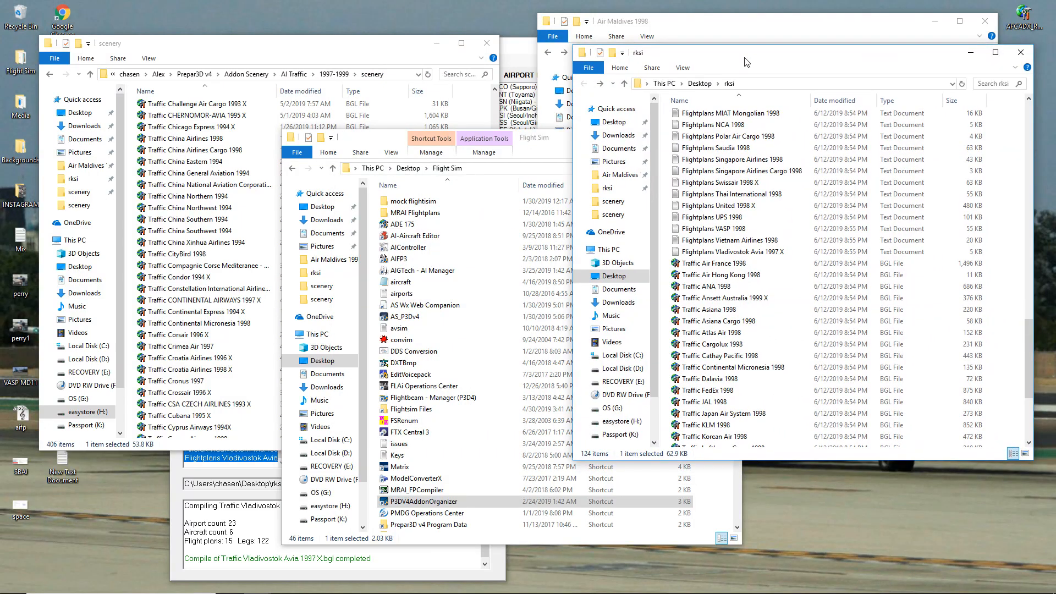
shift+click(738, 264)
scroll(746, 410, down, 5)
scroll(737, 330, up, 4)
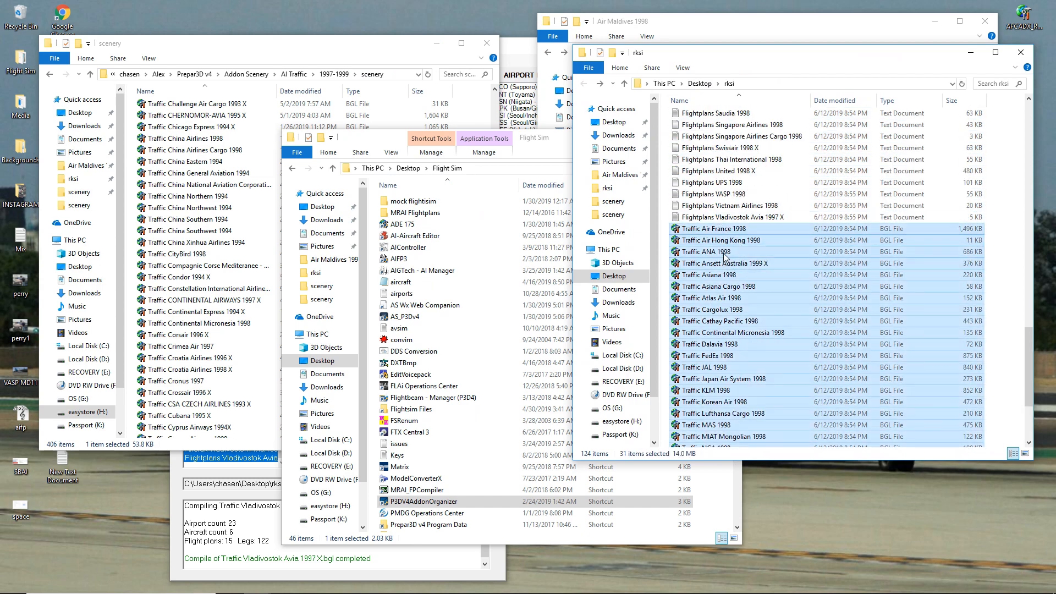
scroll(742, 237, down, 4)
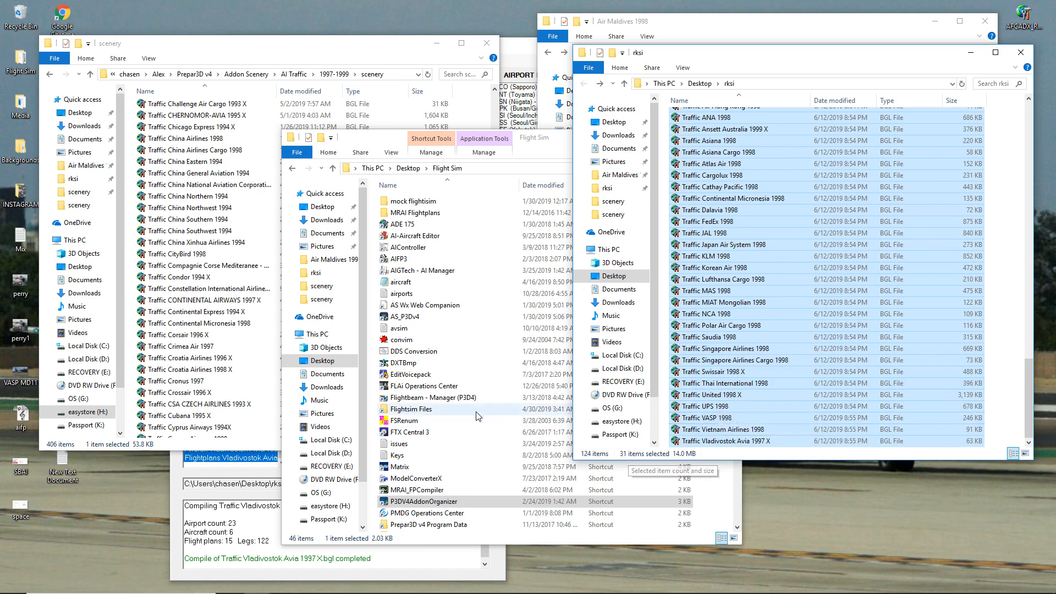
right_click(784, 302)
click(805, 439)
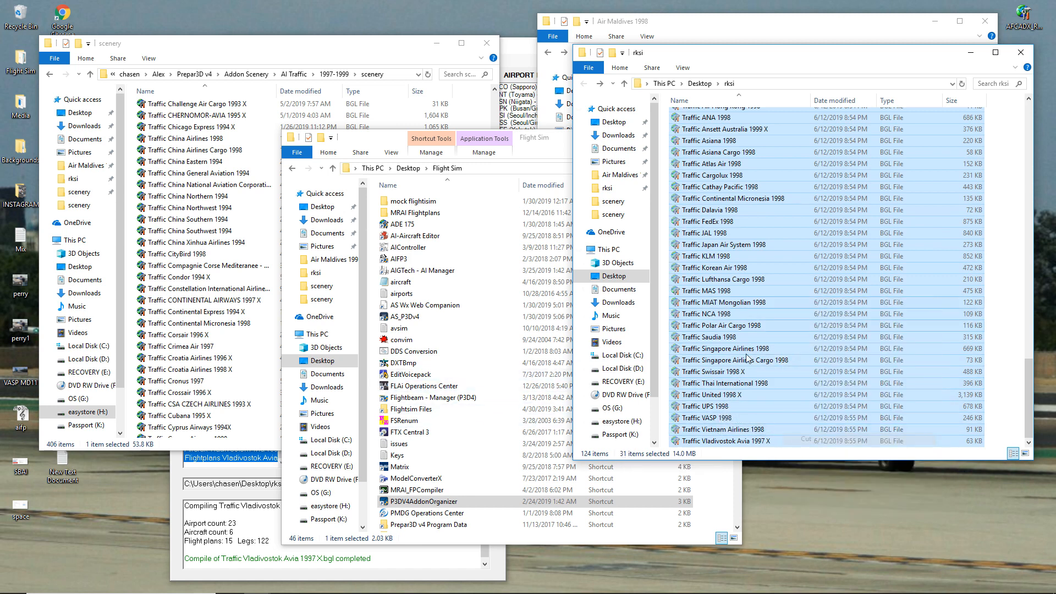
- Paste the cut traffic files into the 1997-1999 scenery folder, replacing the files with the same names
click(361, 58)
drag(494, 201, 494, 94)
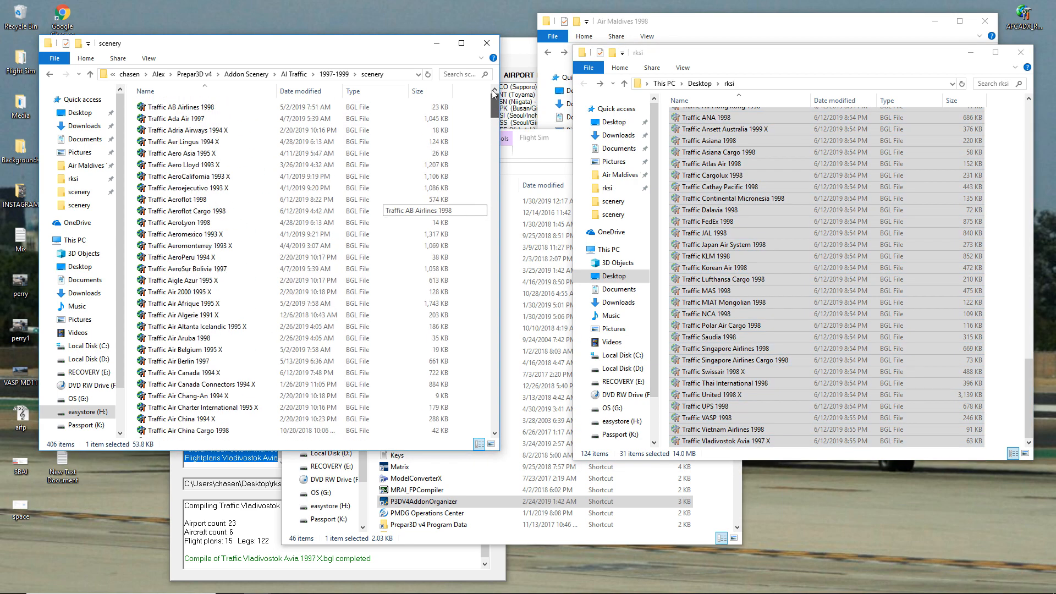
right_click(477, 106)
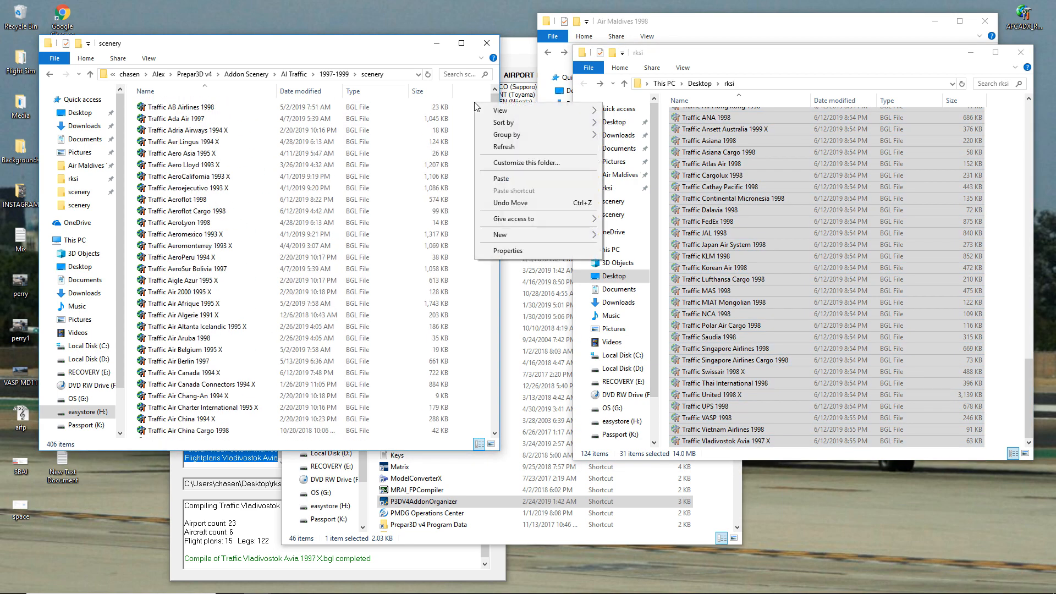
click(540, 179)
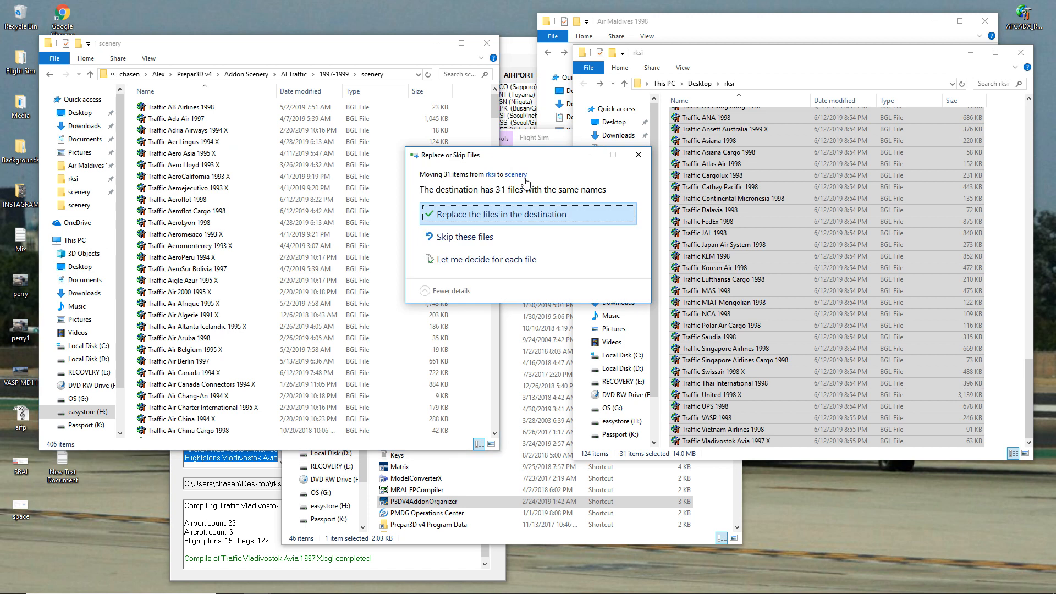
click(504, 215)
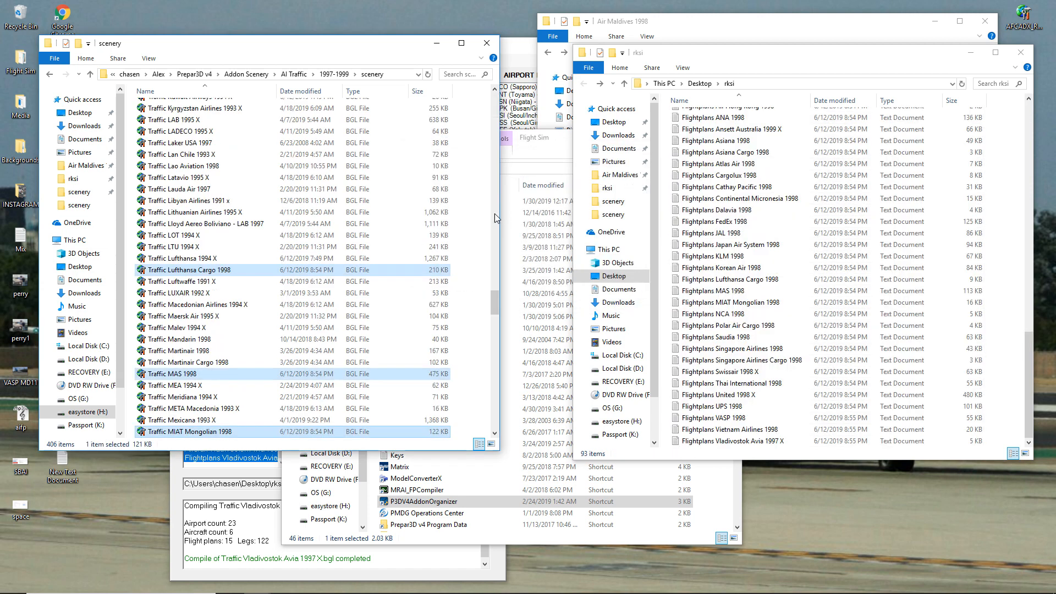
click(488, 223)
scroll(483, 236, down, 3)
mouse_move(340, 589)
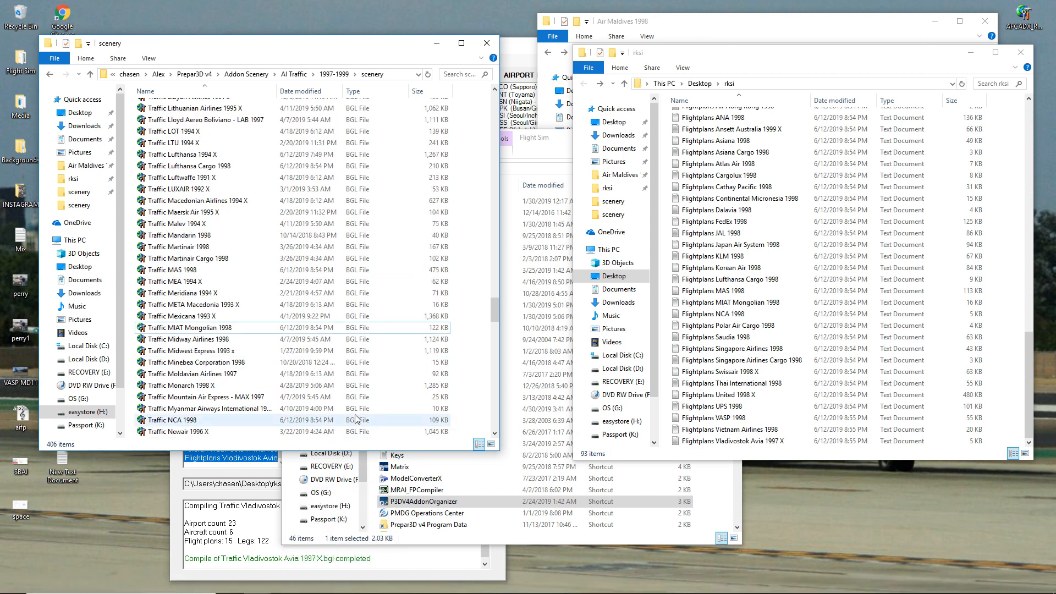
mouse_move(265, 573)
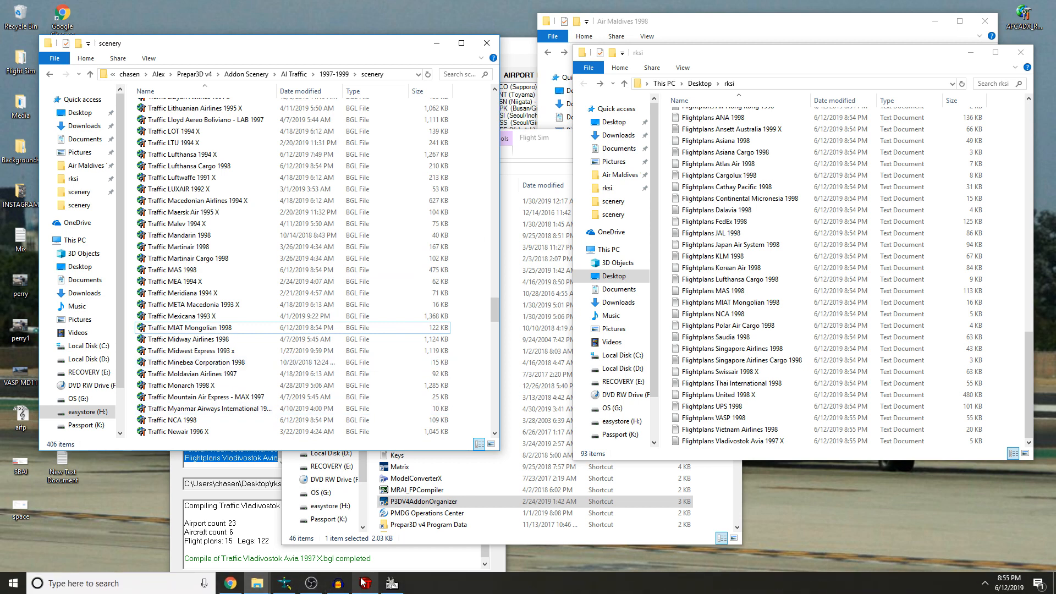